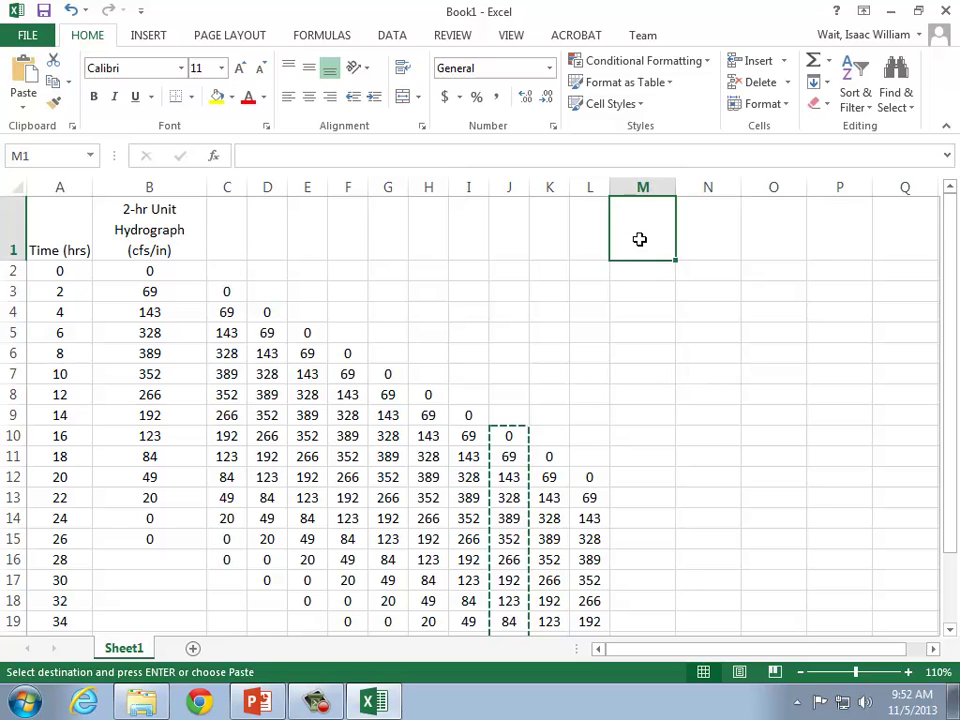
# Enter the heading "S Curve" in M1 and a formula in M2 summing B2:L2.
pyautogui.write('e')
pyautogui.press('Return')
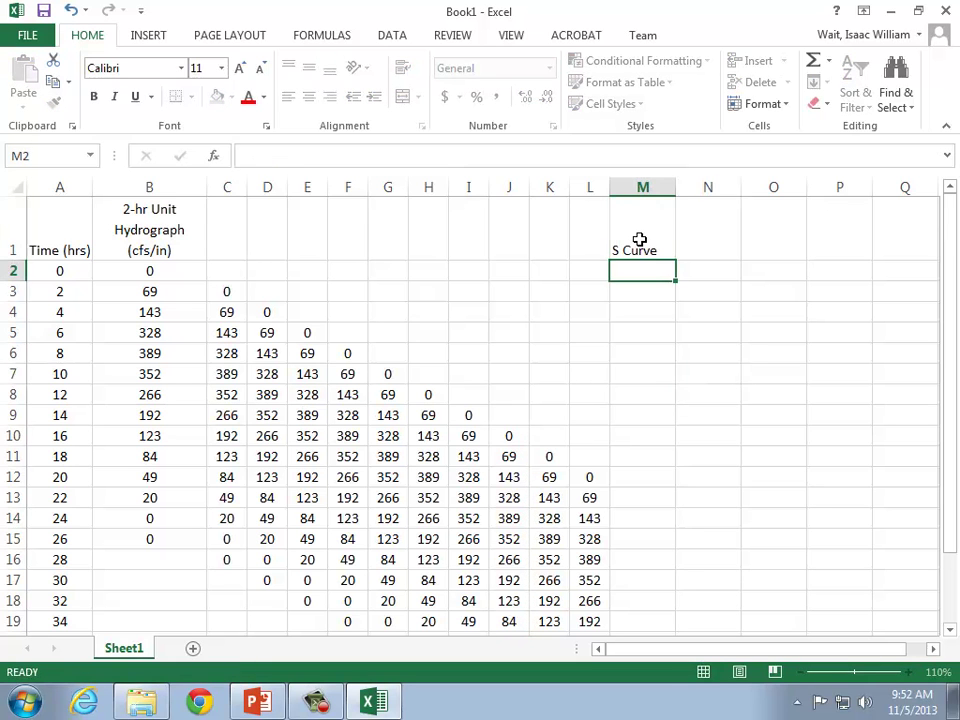
pyautogui.write('=sum(')
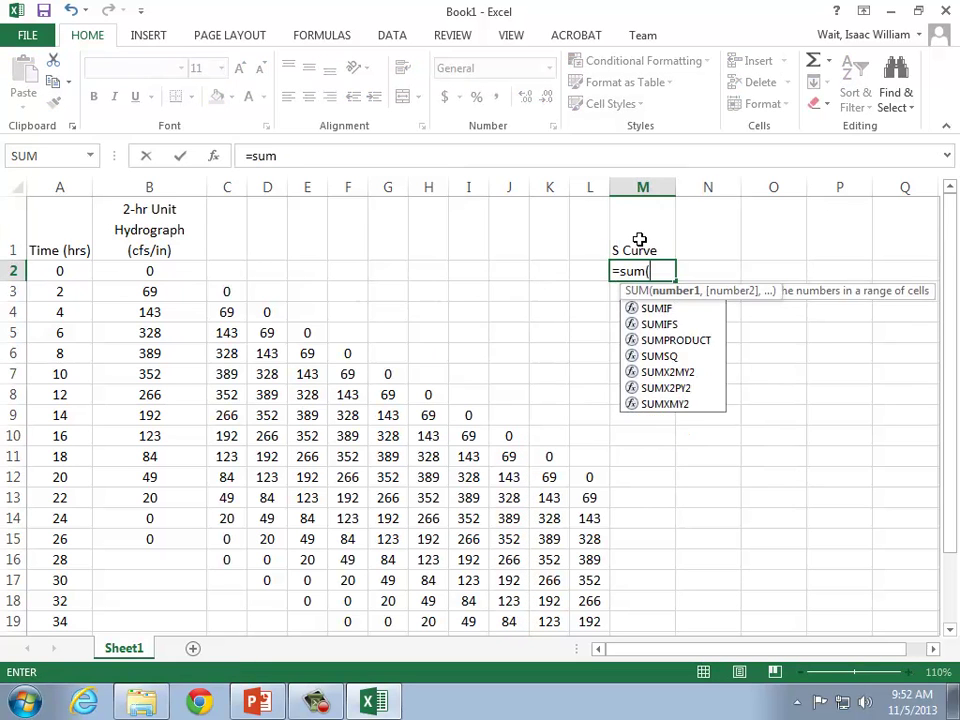
pyautogui.moveTo(580, 270); pyautogui.dragTo(183, 271)
pyautogui.press('Return')
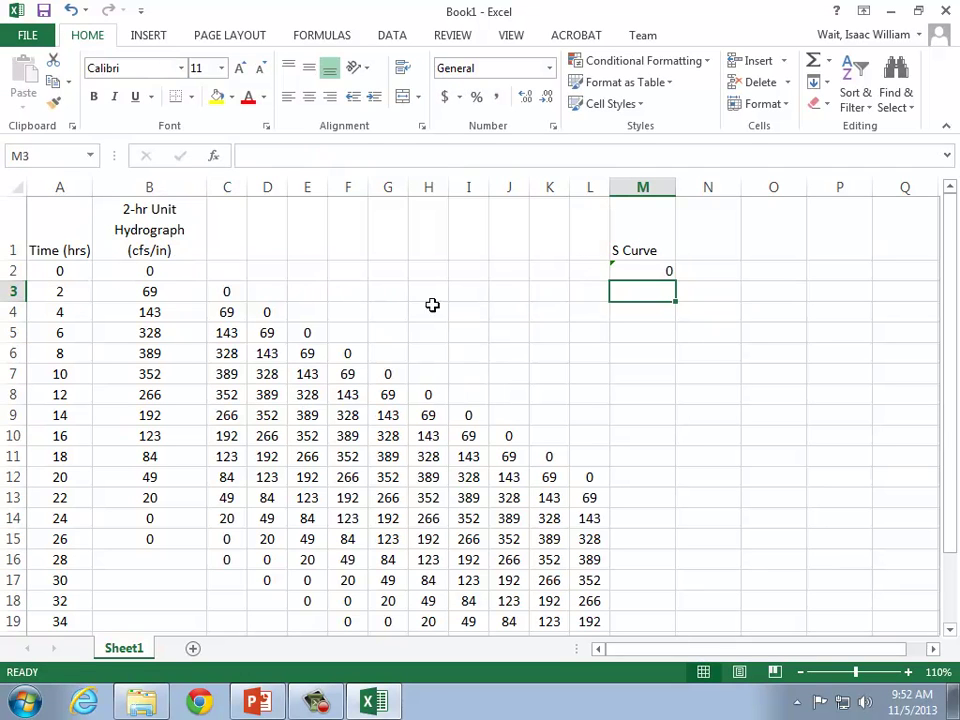
# Center the sum in M2 and fill its formula down through M25.
pyautogui.click(647, 272)
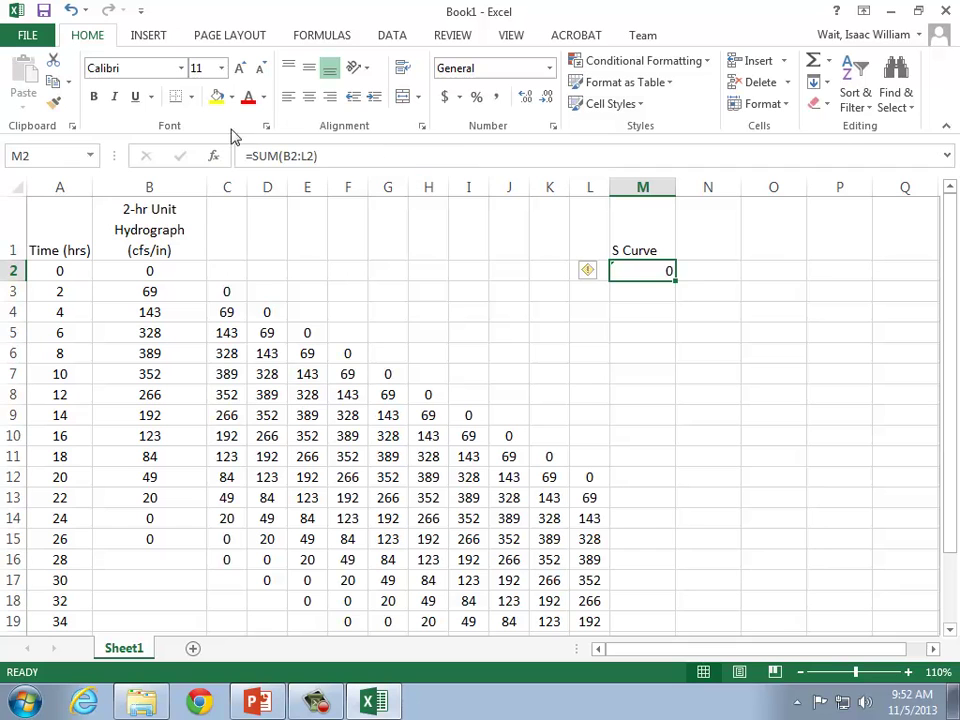
pyautogui.click(309, 96)
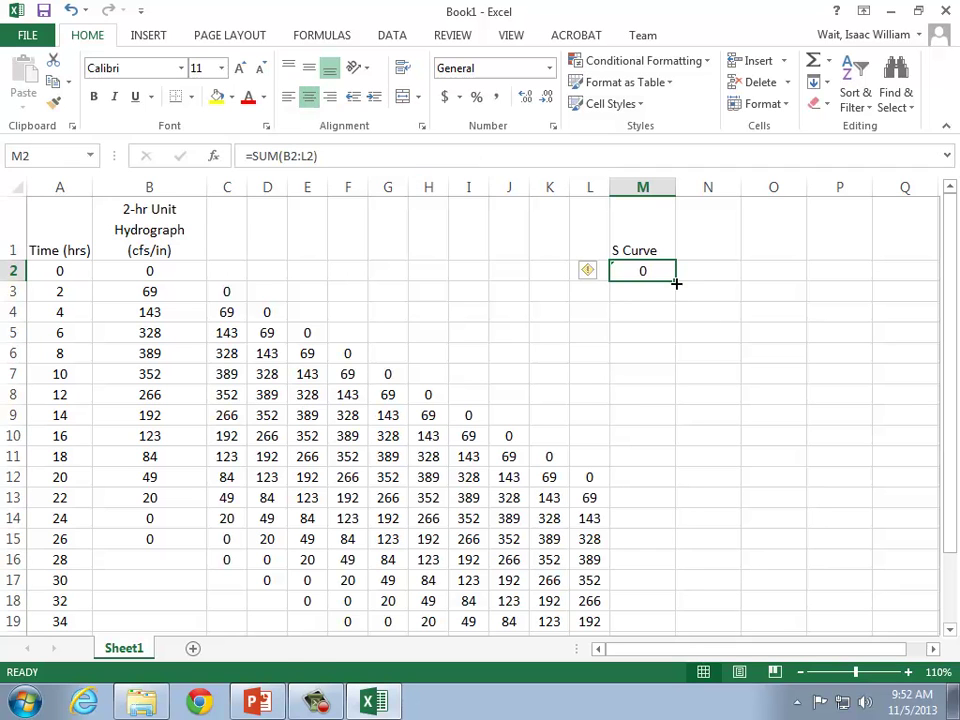
pyautogui.moveTo(676, 284); pyautogui.dragTo(671, 604)
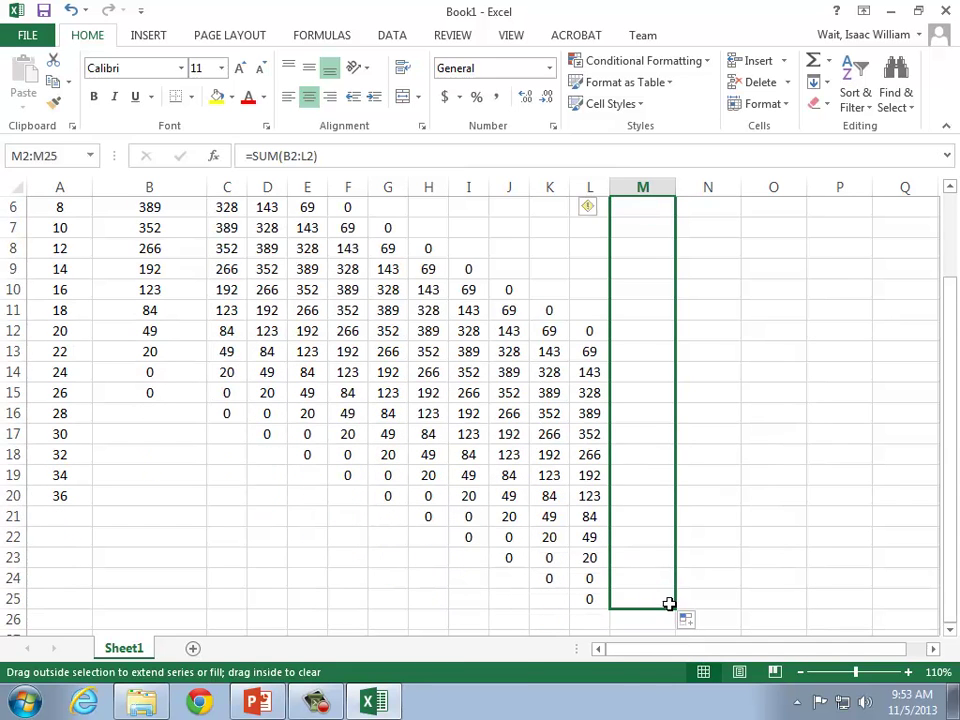
pyautogui.scroll(1, 677, 592)
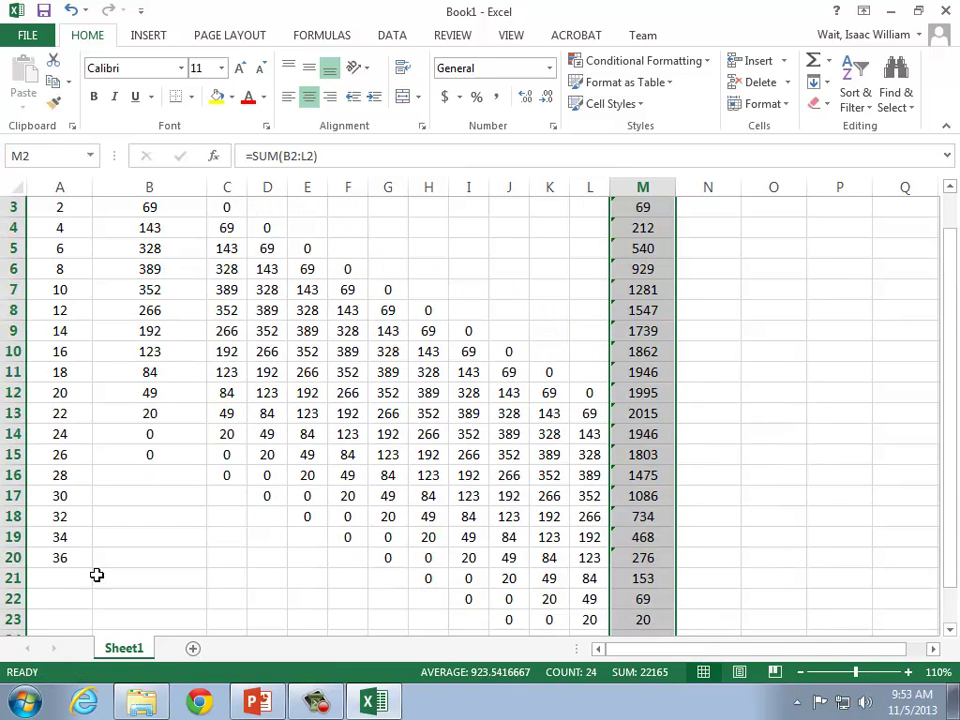
# Extend the Time (hrs) series in column A in 2-hour increments down to 42.
pyautogui.moveTo(71, 538); pyautogui.dragTo(96, 626)
pyautogui.scroll(1, 153, 544)
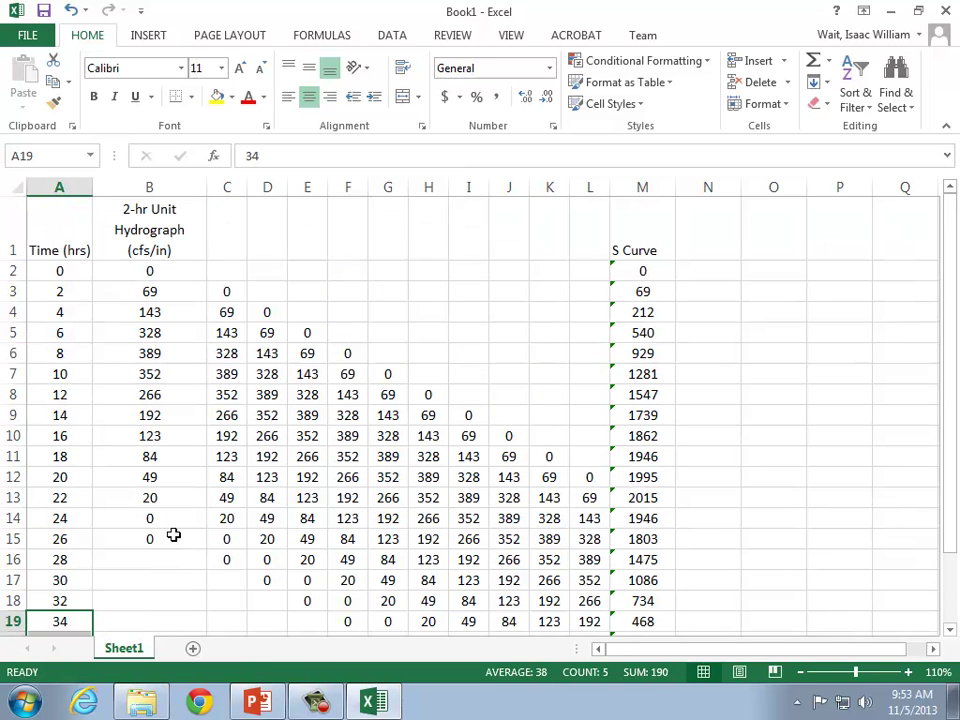
pyautogui.click(655, 415)
pyautogui.click(661, 499)
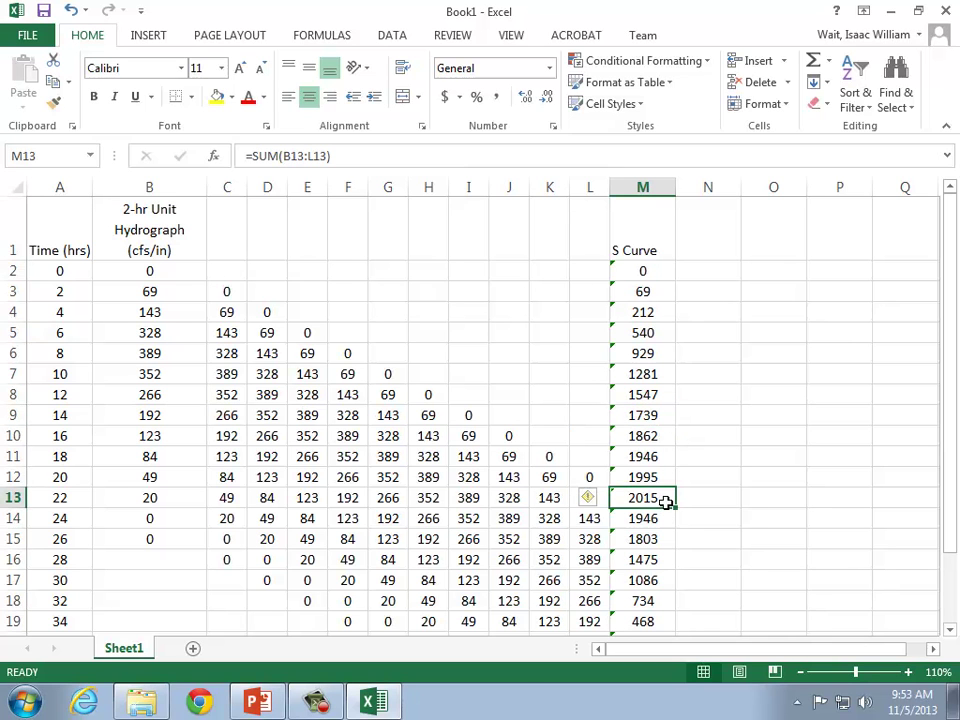
# Insert two blank columns directly before the S Curve column.
pyautogui.click(640, 188)
pyautogui.rightClick(638, 190)
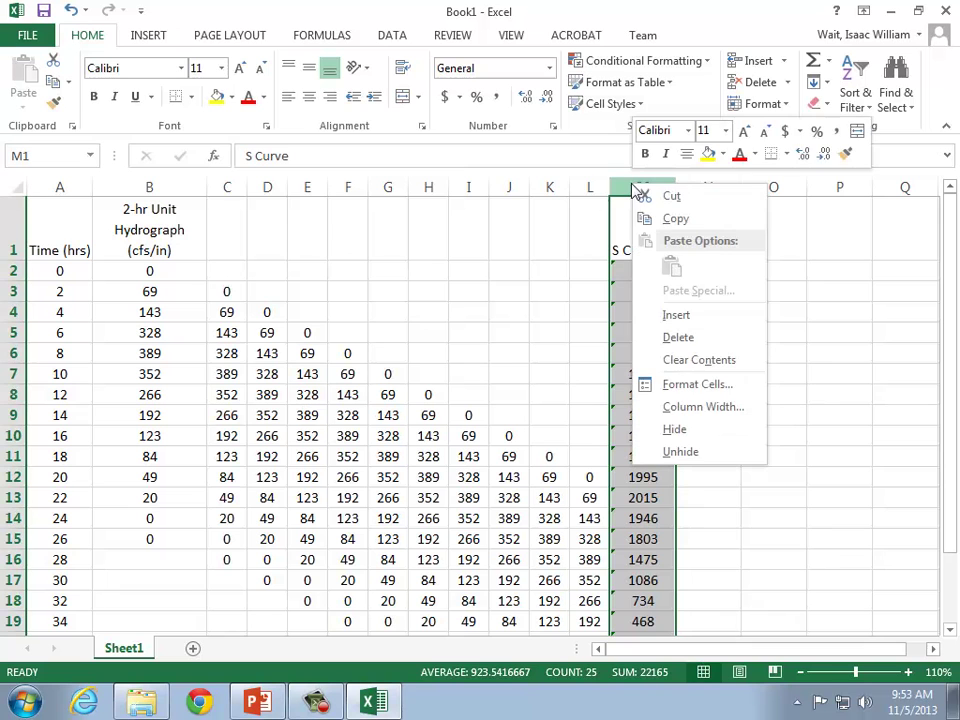
pyautogui.press('Escape')
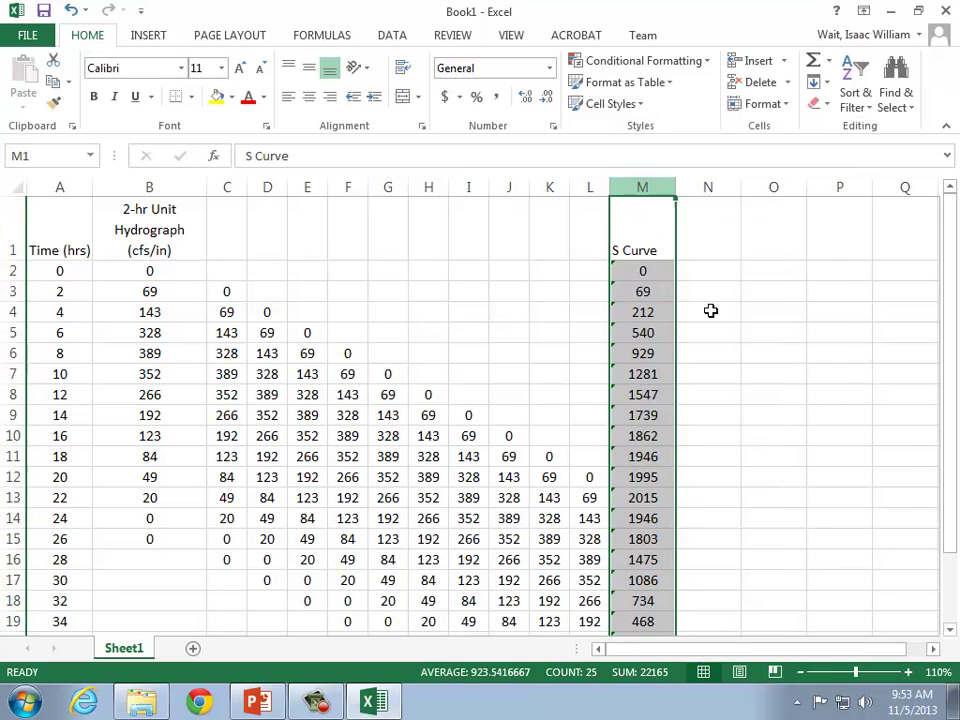
pyautogui.rightClick(628, 188)
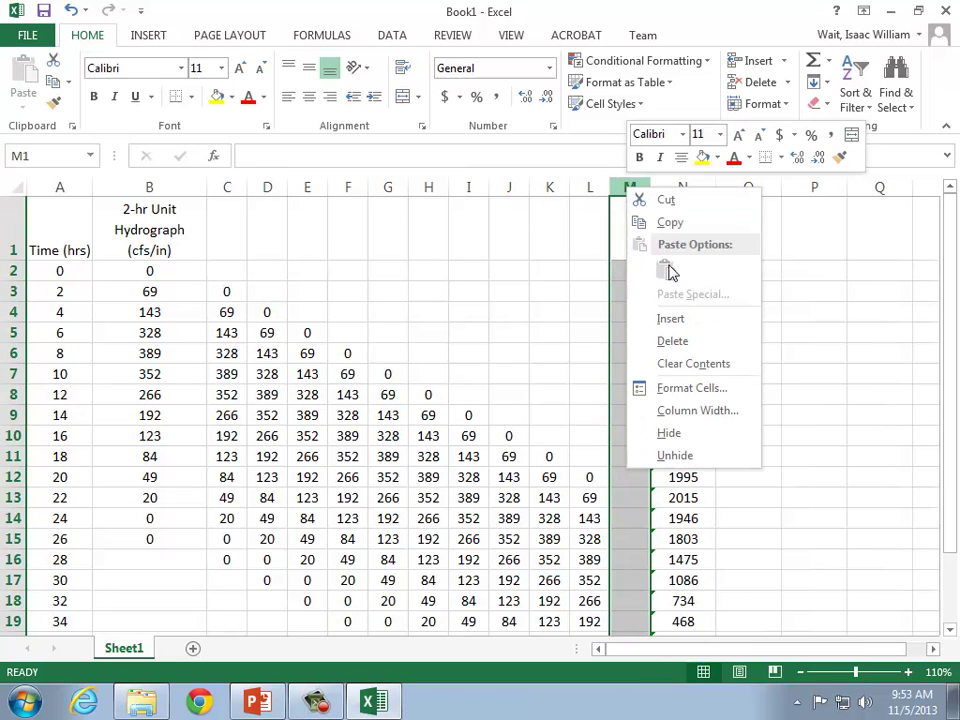
pyautogui.click(687, 327)
# Copy the lagged hydrograph values in L12:L25 and paste them starting at M13 and again at N14.
pyautogui.scroll(-2, 684, 321)
pyautogui.moveTo(596, 309); pyautogui.dragTo(602, 574)
pyautogui.hotkey('ctrl', 'c')
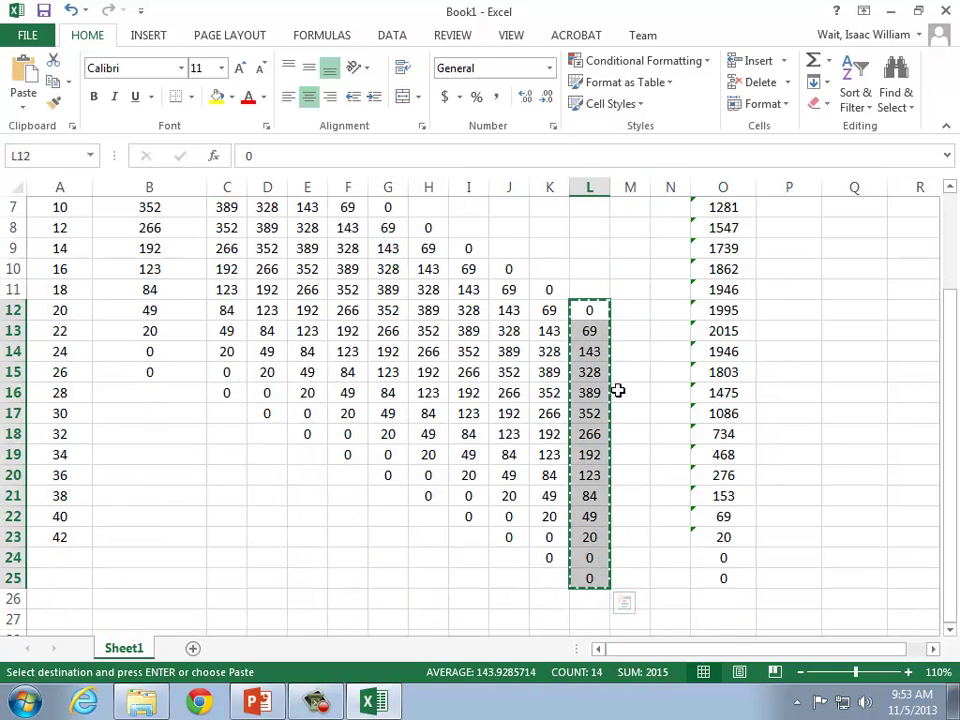
pyautogui.click(626, 329)
pyautogui.hotkey('ctrl', 'v')
pyautogui.click(672, 355)
pyautogui.hotkey('ctrl', 'v')
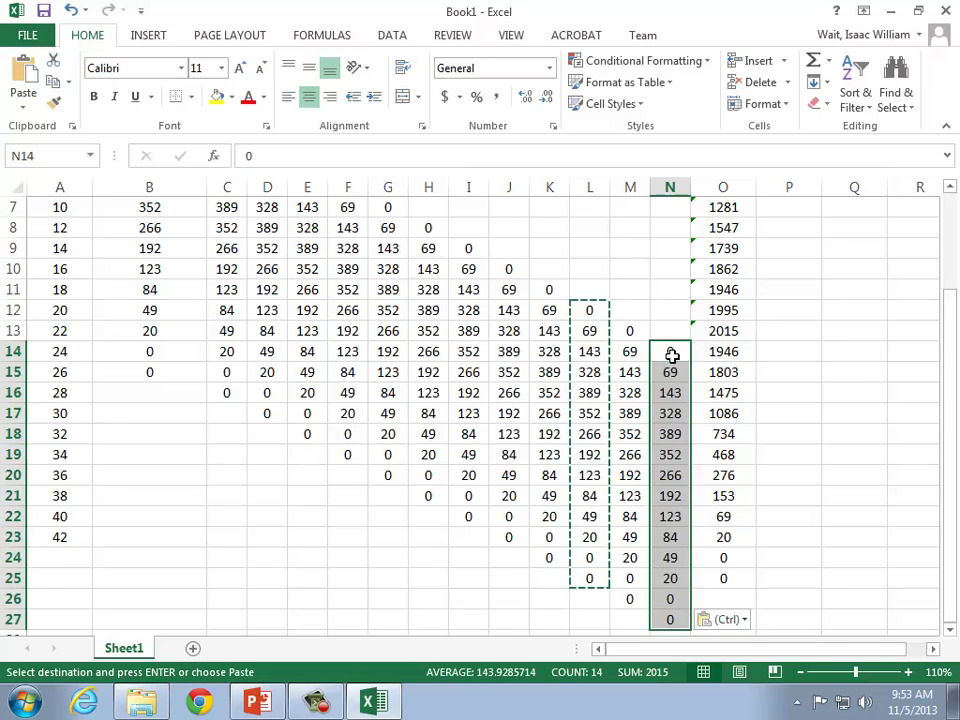
# Change the S Curve formula in O2 so that it sums B2:N2.
pyautogui.scroll(2, 711, 304)
pyautogui.click(714, 269)
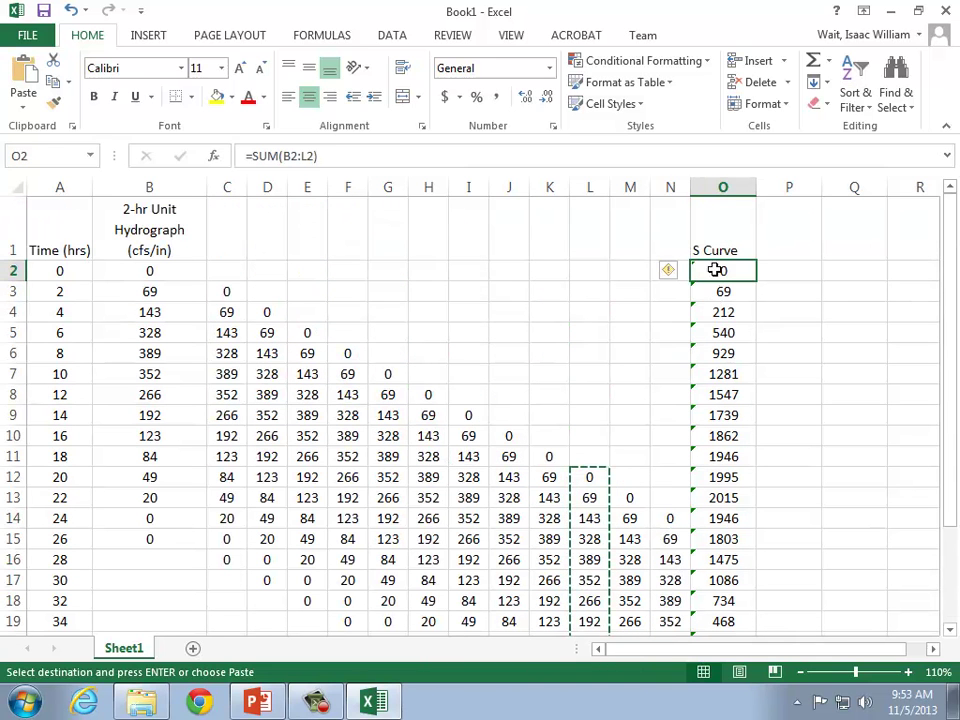
pyautogui.click(456, 158)
pyautogui.moveTo(609, 283); pyautogui.dragTo(678, 284)
pyautogui.press('Return')
# Fill the updated S Curve formula from O2 down through O27.
pyautogui.click(746, 278)
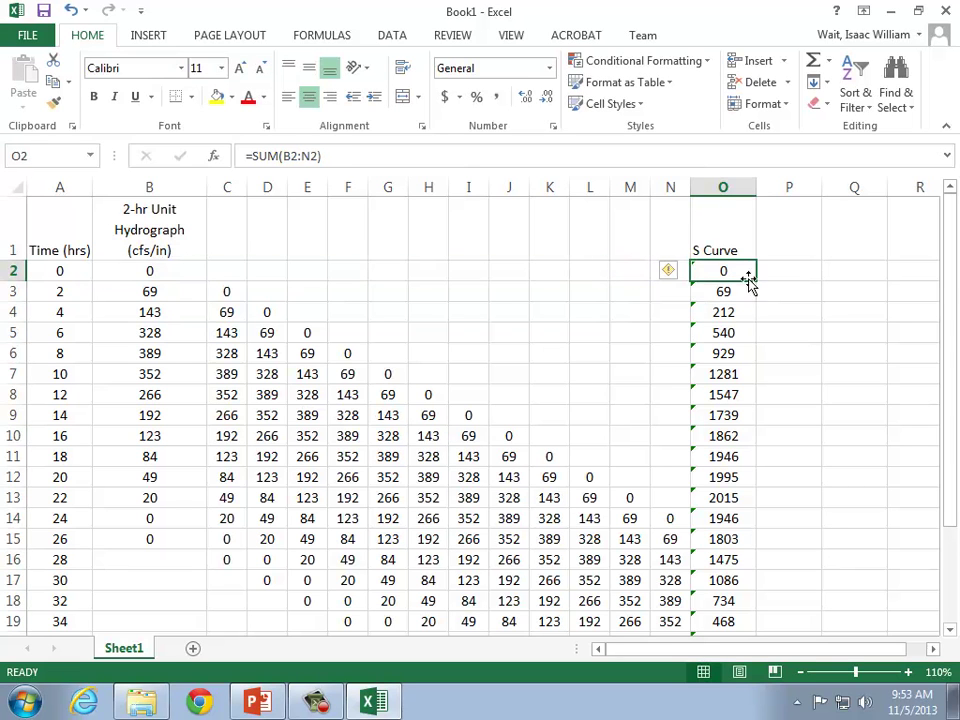
pyautogui.click(753, 312)
pyautogui.click(724, 267)
pyautogui.click(762, 277)
pyautogui.click(750, 276)
pyautogui.moveTo(759, 283); pyautogui.dragTo(754, 615)
pyautogui.scroll(3, 752, 561)
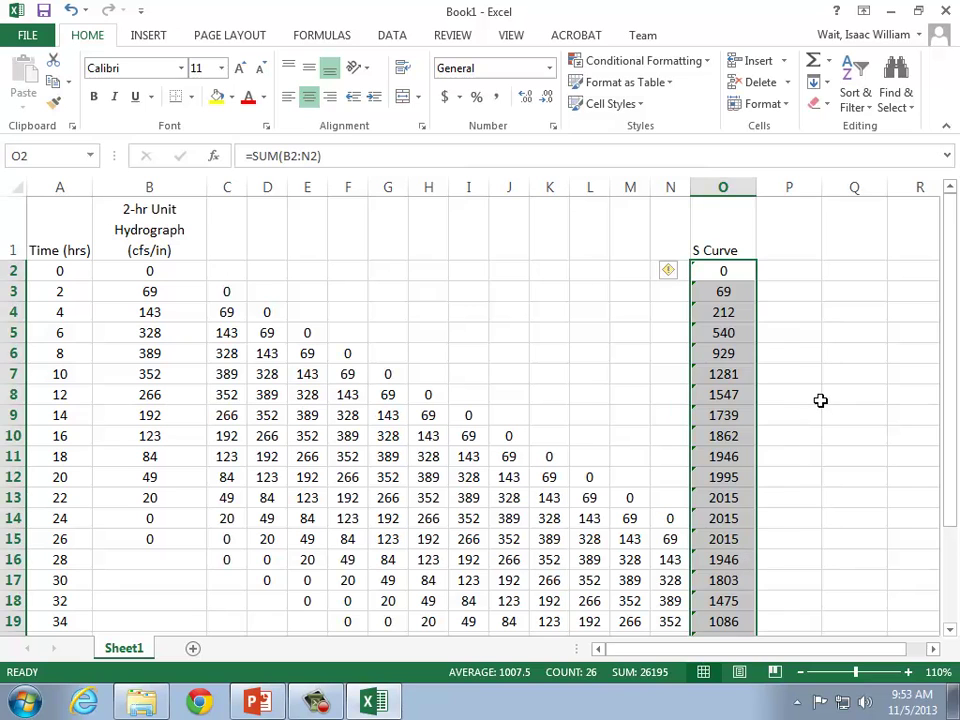
pyautogui.click(840, 392)
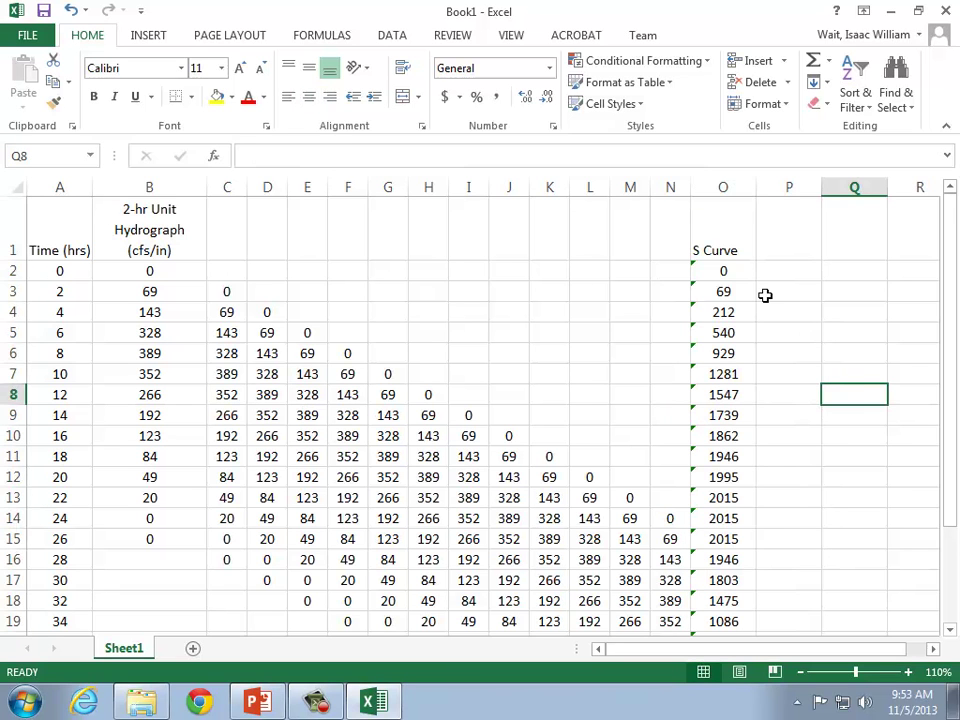
# Ignore the adjacent-cells formula error flagged on O2.
pyautogui.click(728, 270)
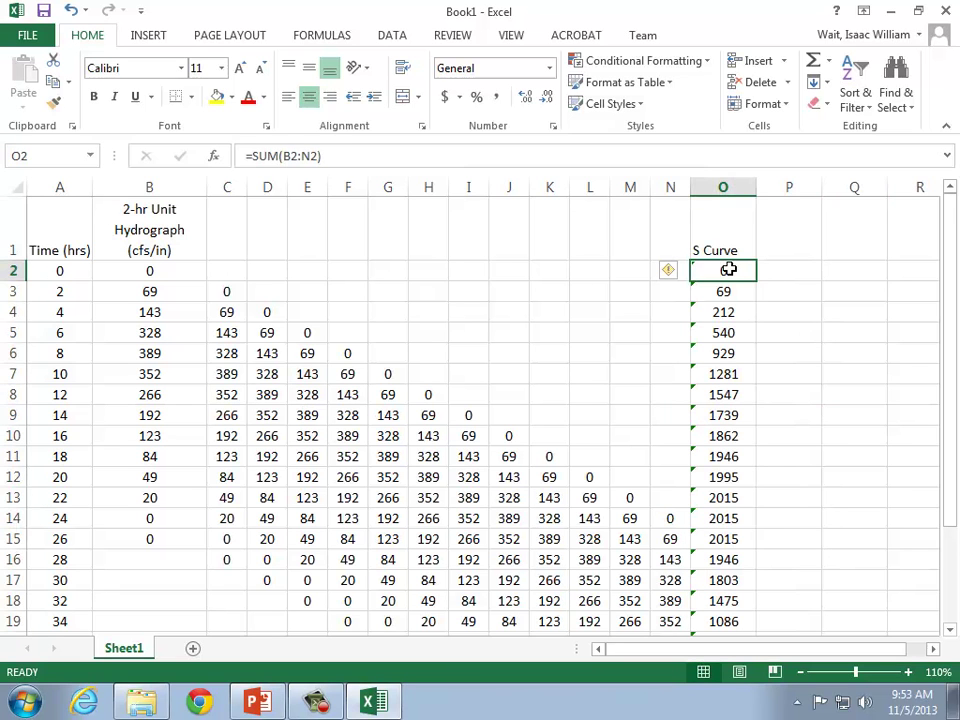
pyautogui.click(668, 271)
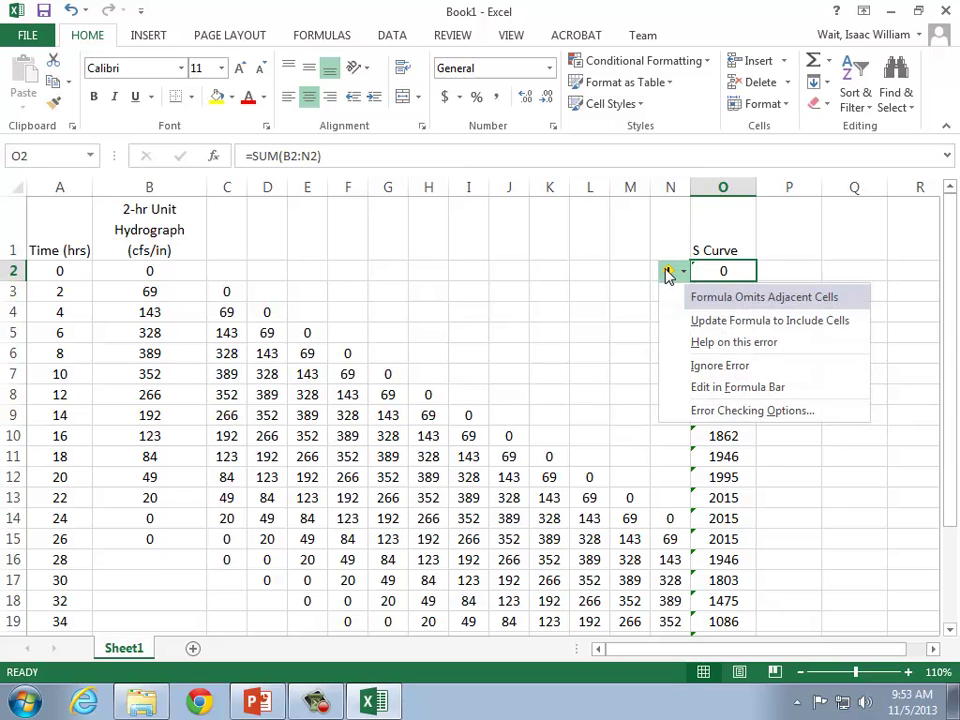
pyautogui.click(780, 366)
pyautogui.click(793, 350)
pyautogui.click(740, 271)
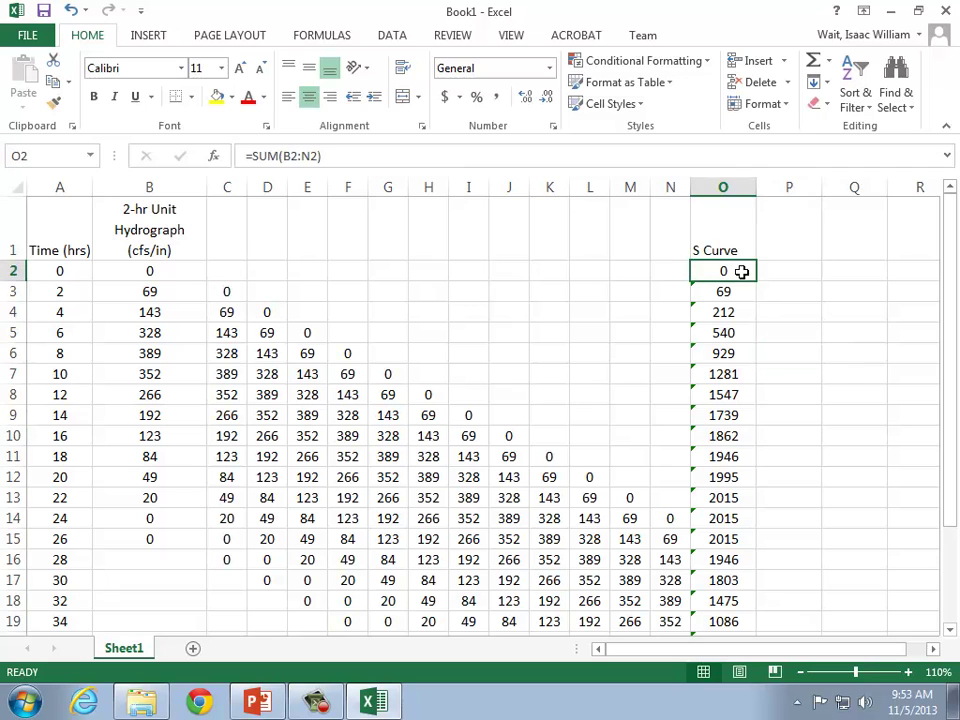
# Examine the S Curve values from O13 down to the end of the column.
pyautogui.click(729, 497)
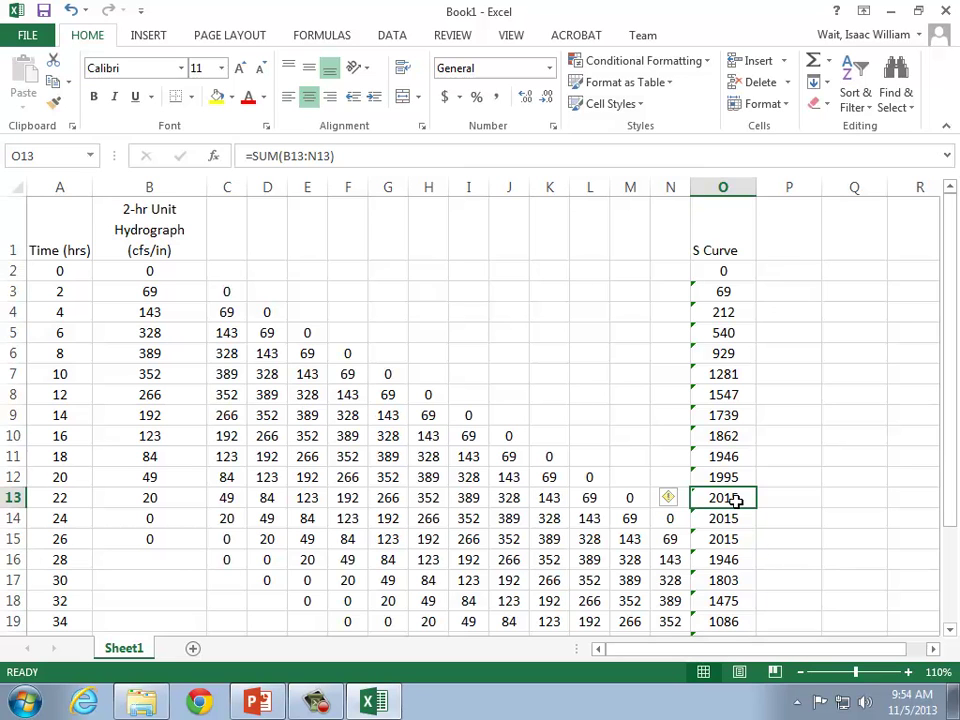
pyautogui.click(735, 516)
pyautogui.press('Down')
pyautogui.click(737, 497)
pyautogui.scroll(-1, 736, 502)
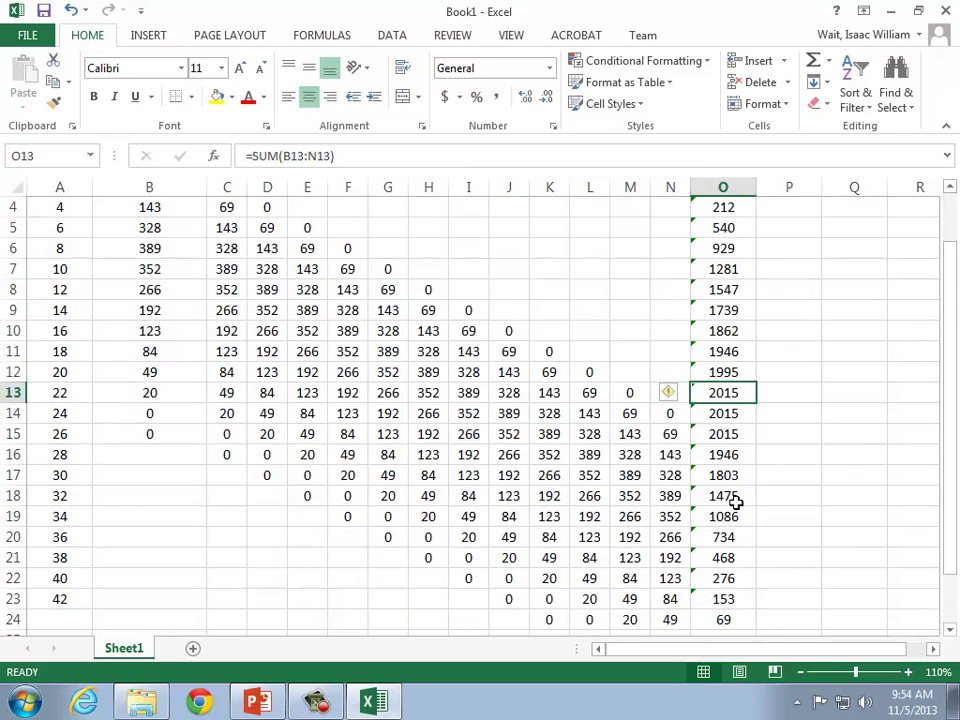
pyautogui.scroll(-2, 736, 502)
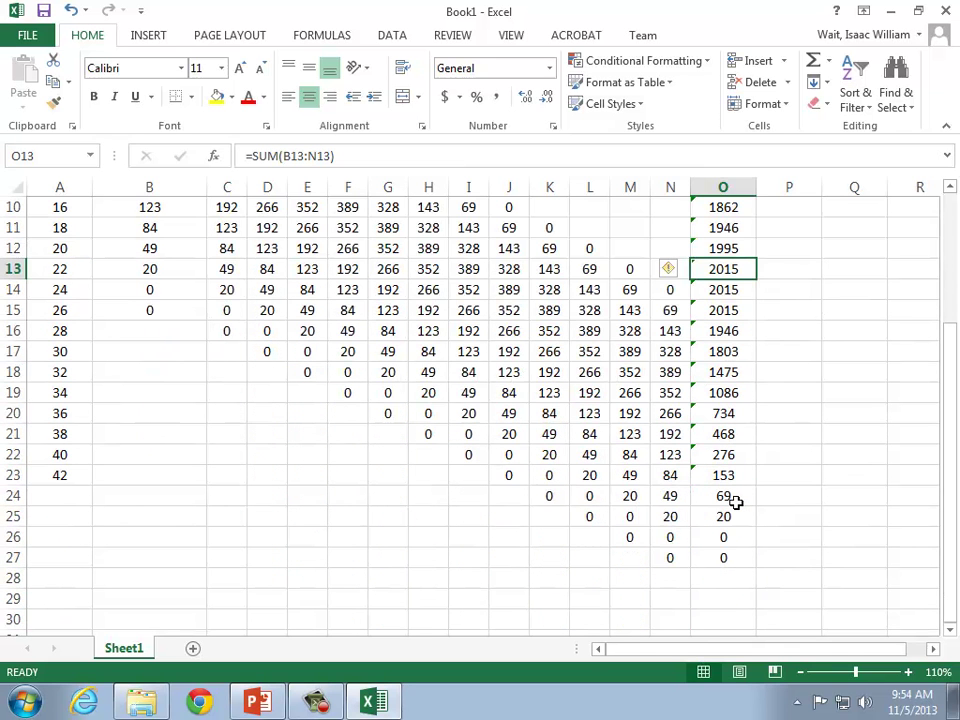
pyautogui.scroll(3, 736, 502)
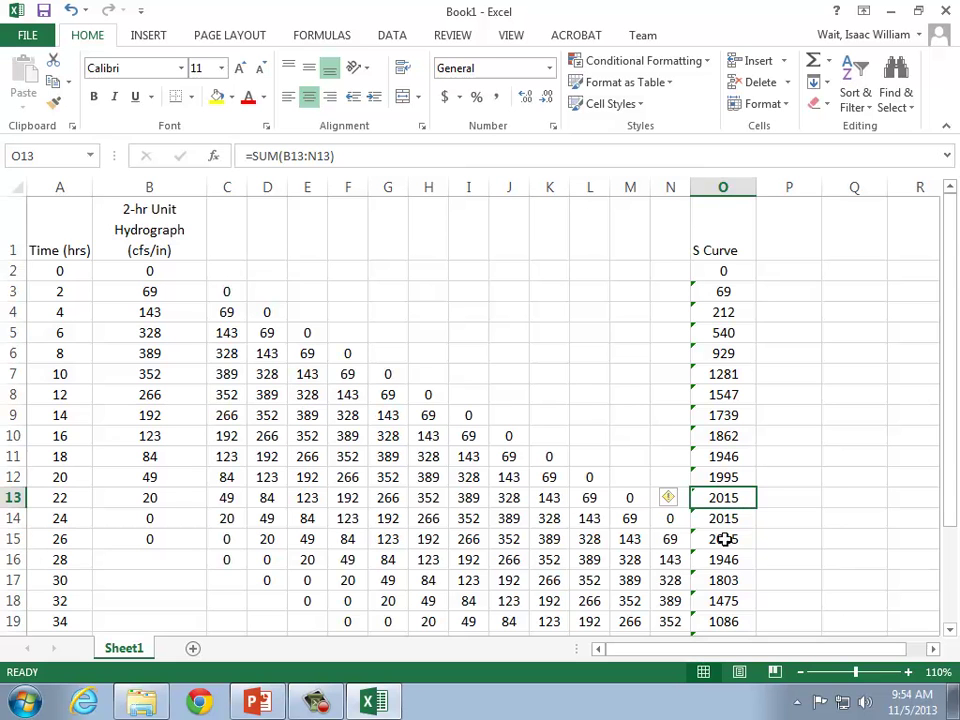
# Extend the Time (hrs) series in column A in 2-hour increments down to 50.
pyautogui.scroll(-2, 724, 539)
pyautogui.moveTo(73, 516); pyautogui.dragTo(99, 622)
pyautogui.click(215, 541)
pyautogui.scroll(2, 855, 456)
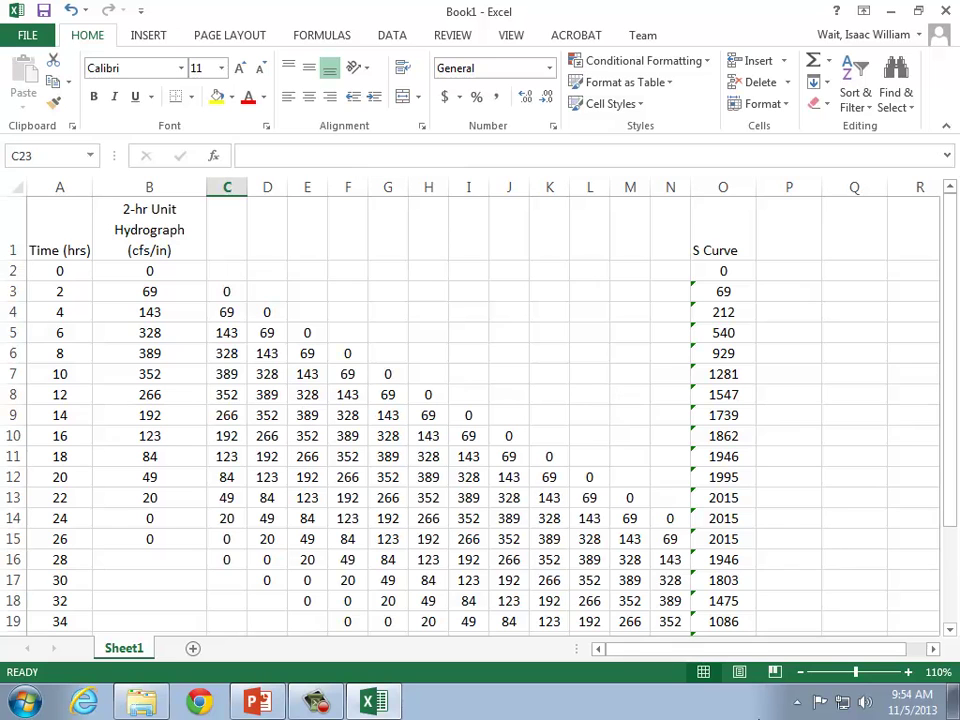
# Set the sheet zoom to 100%, review the procedure on the "Example: S-Curve" slide in PowerPoint, and return to Excel.
pyautogui.click(800, 672)
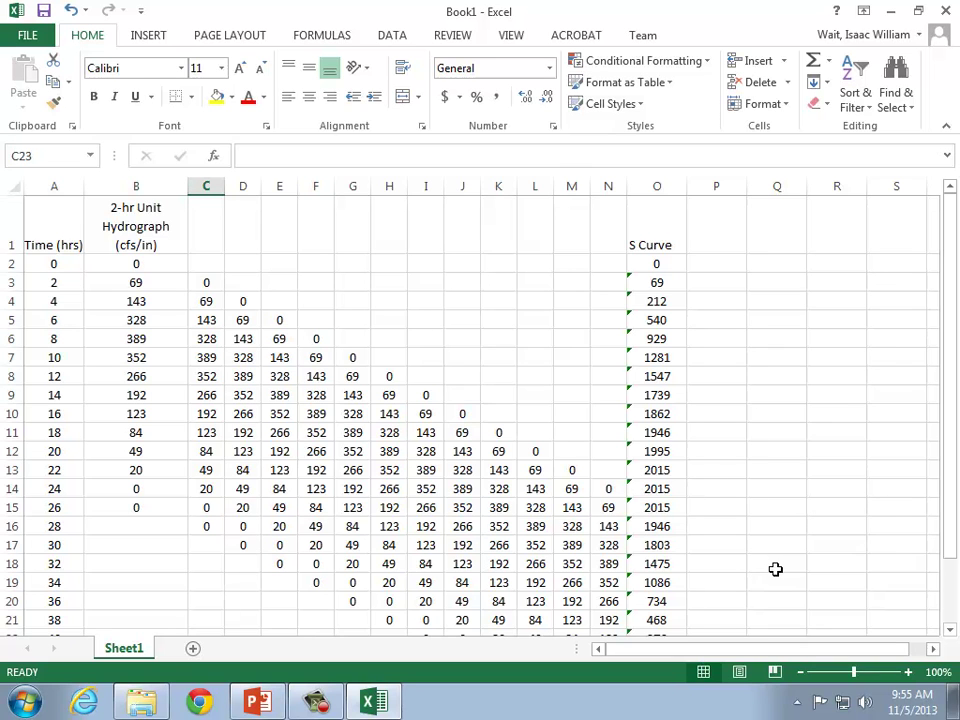
pyautogui.click(262, 700)
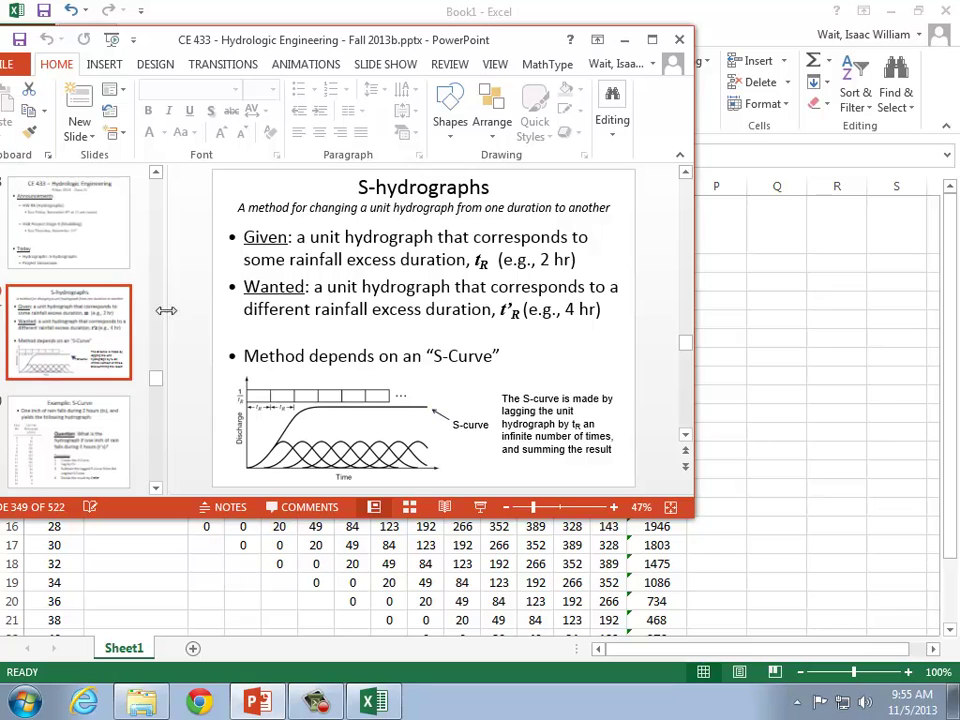
pyautogui.click(66, 437)
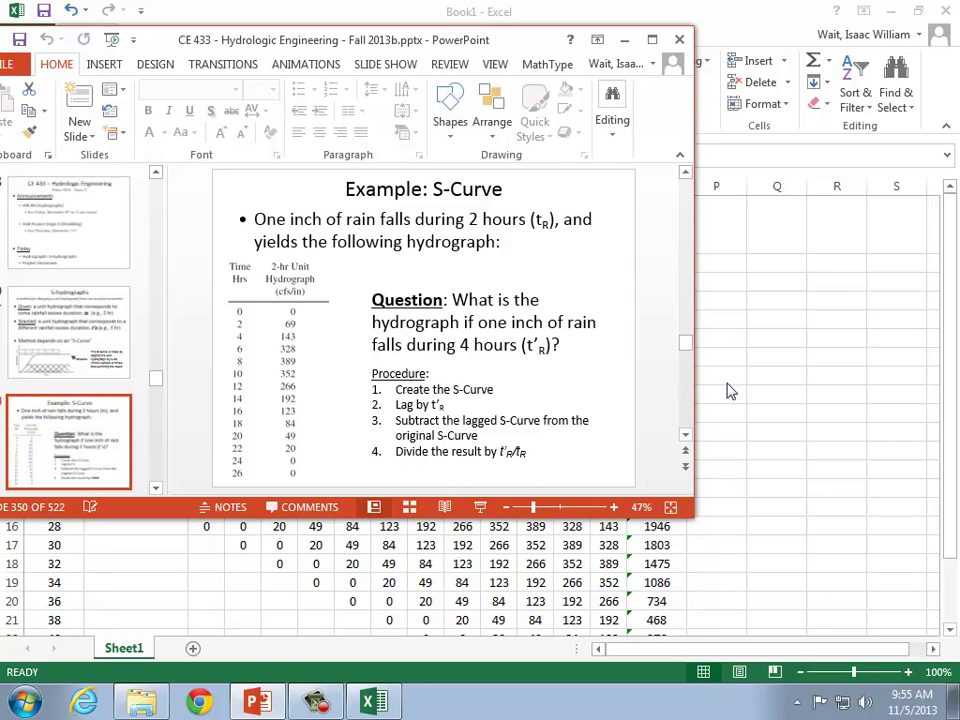
pyautogui.hotkey('alt', 'Tab')
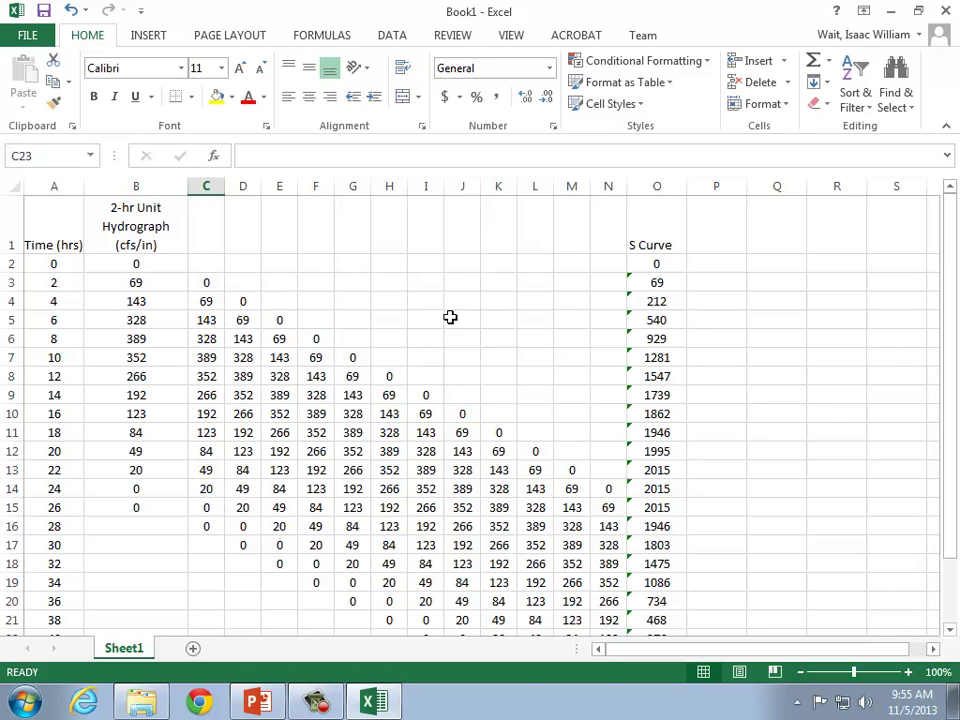
# Copy the S Curve values O2:O27 into column P starting at P4, pasted as values only, and center them.
pyautogui.moveTo(658, 266); pyautogui.dragTo(654, 594)
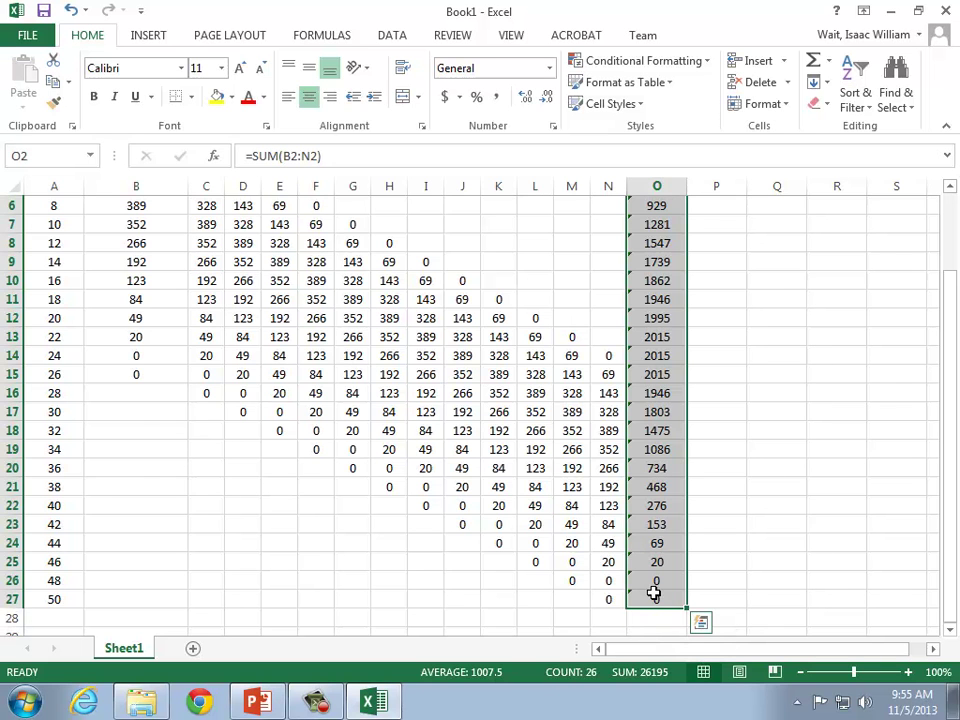
pyautogui.hotkey('ctrl', 'c')
pyautogui.scroll(2, 654, 594)
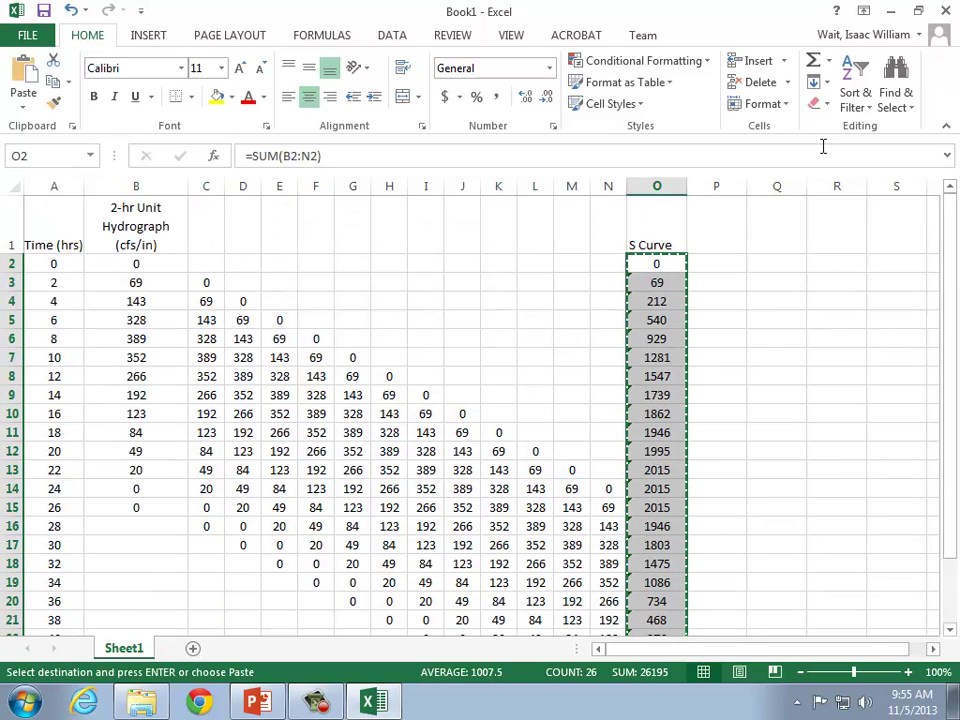
pyautogui.click(720, 269)
pyautogui.click(712, 286)
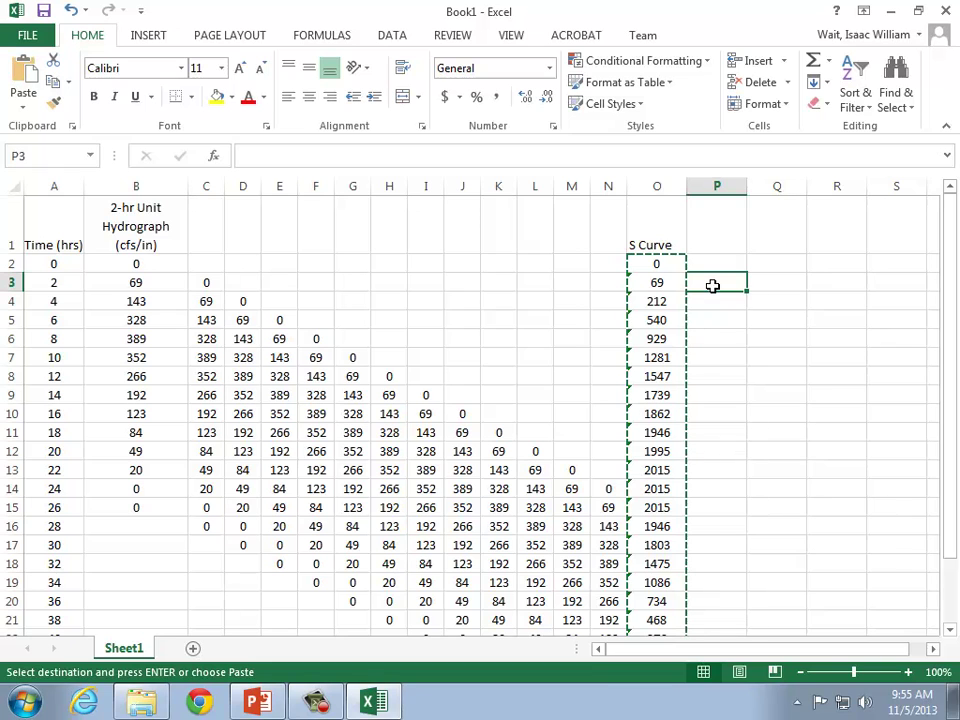
pyautogui.click(716, 300)
pyautogui.hotkey('ctrl', 'v')
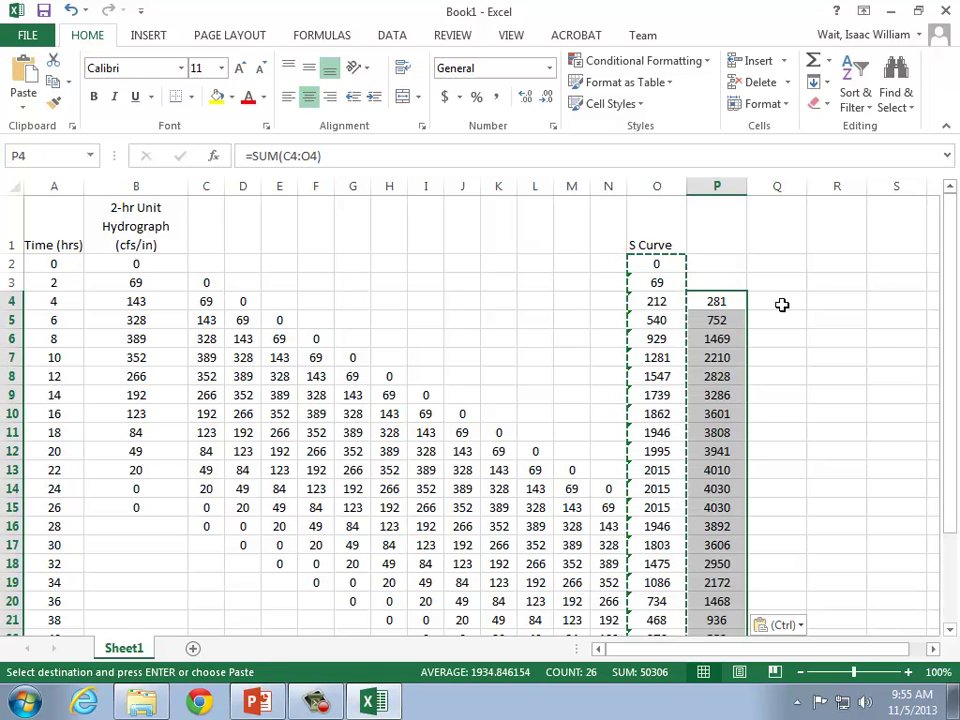
pyautogui.click(788, 627)
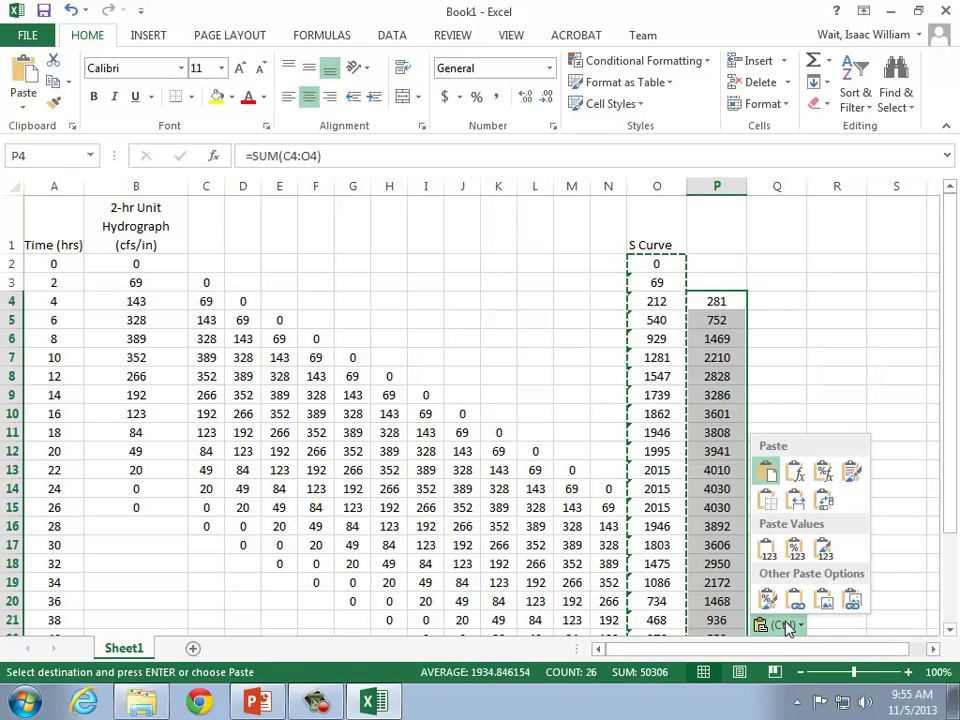
pyautogui.click(767, 549)
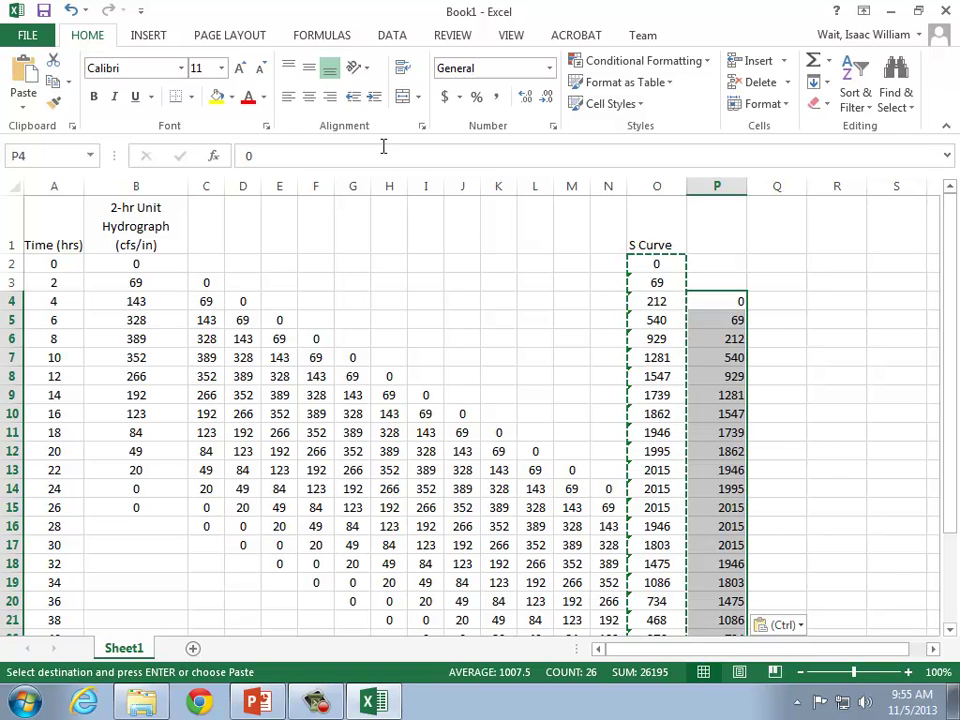
pyautogui.press('Escape')
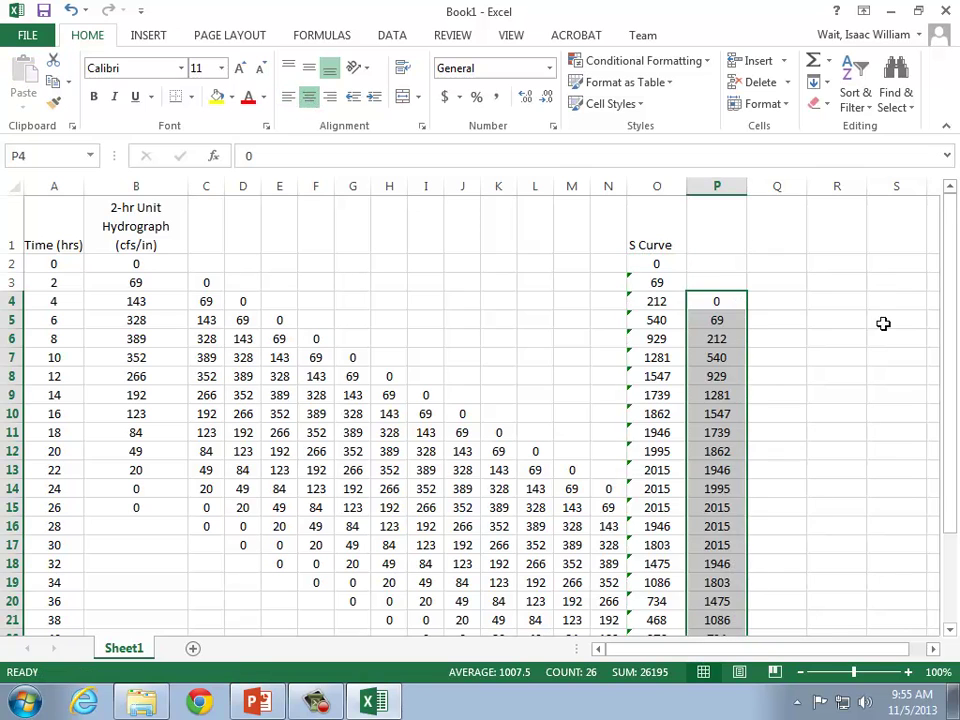
pyautogui.click(802, 339)
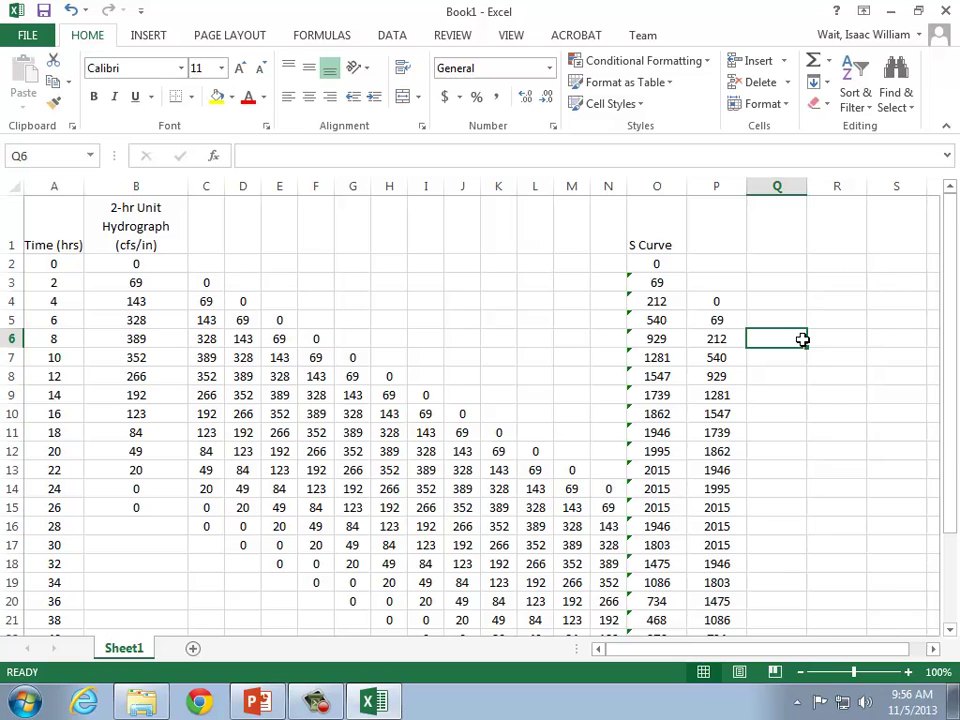
# Enter the header "S-Curve lagged by t'R" in cell P1.
pyautogui.click(700, 215)
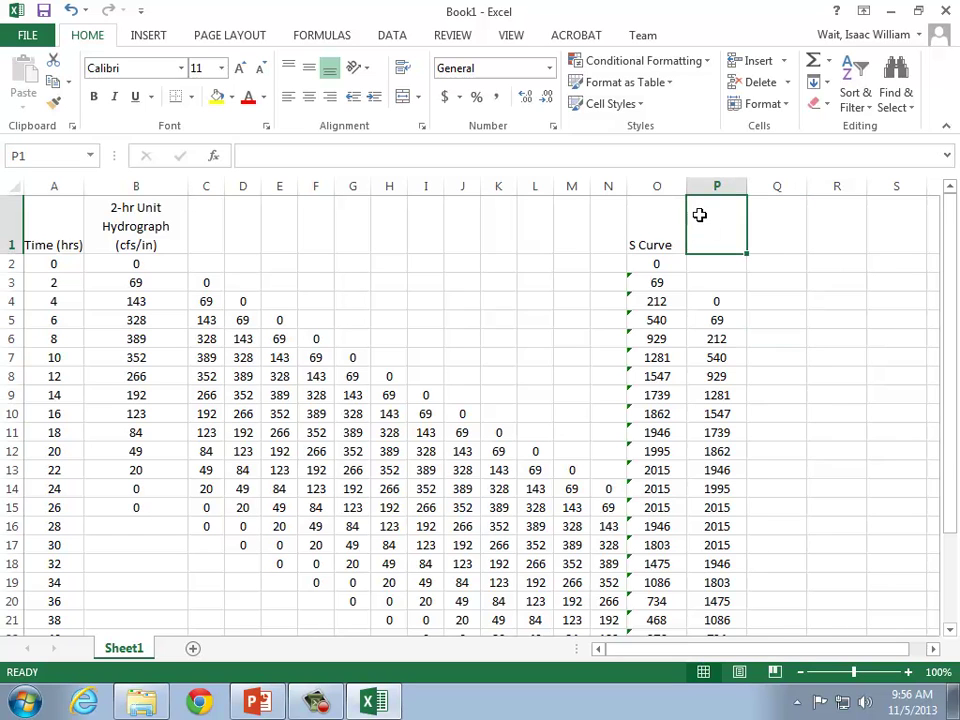
pyautogui.write('S-Curve l')
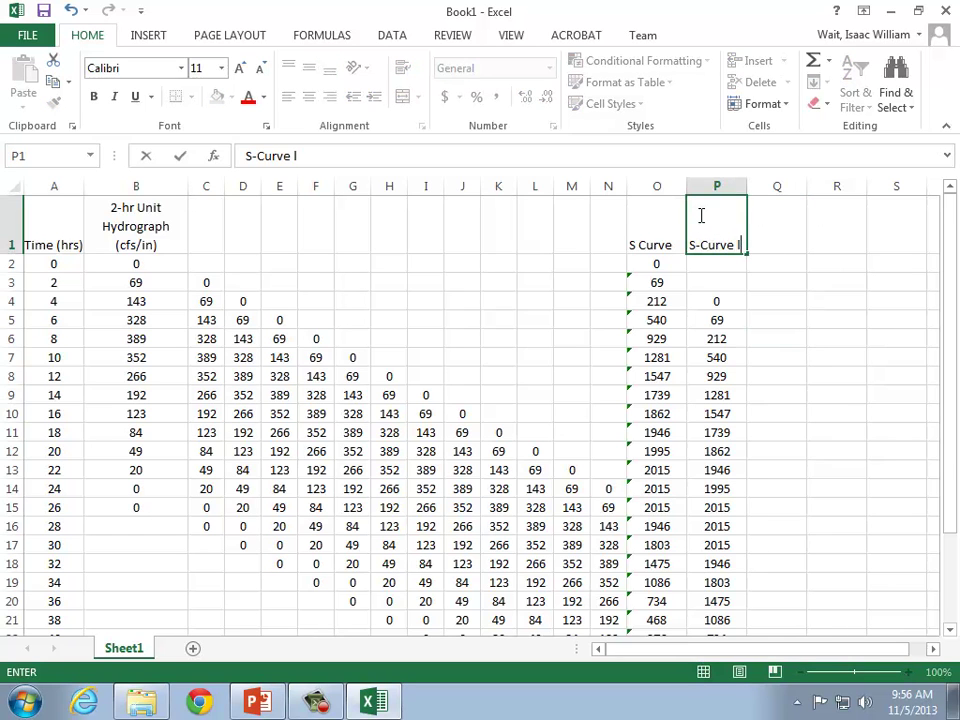
pyautogui.write('agged by t')
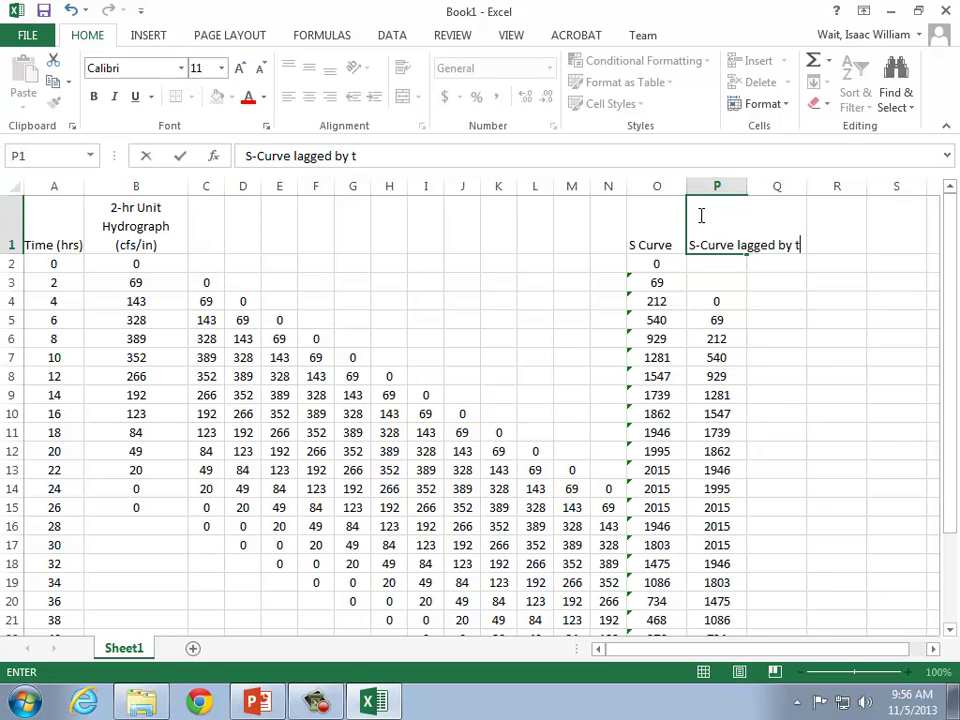
pyautogui.write("'R")
pyautogui.hotkey('ctrl', 'Return')
# Format the final R of the P1 header as subscript.
pyautogui.click(366, 156)
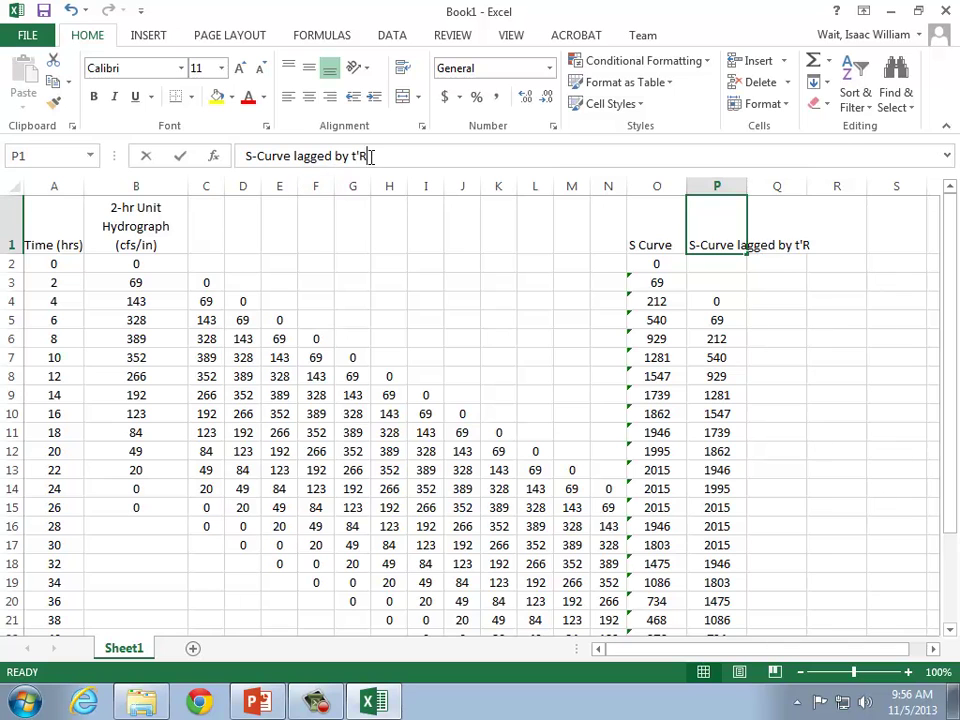
pyautogui.hotkey('shift', 'Left')
pyautogui.rightClick(366, 156)
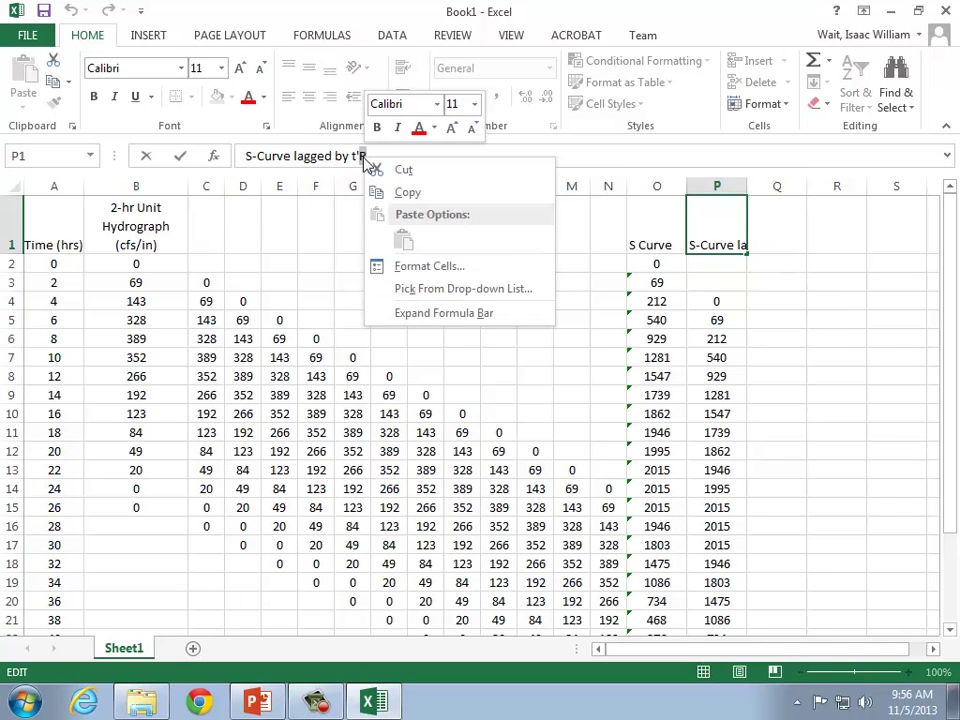
pyautogui.click(450, 267)
pyautogui.click(252, 308)
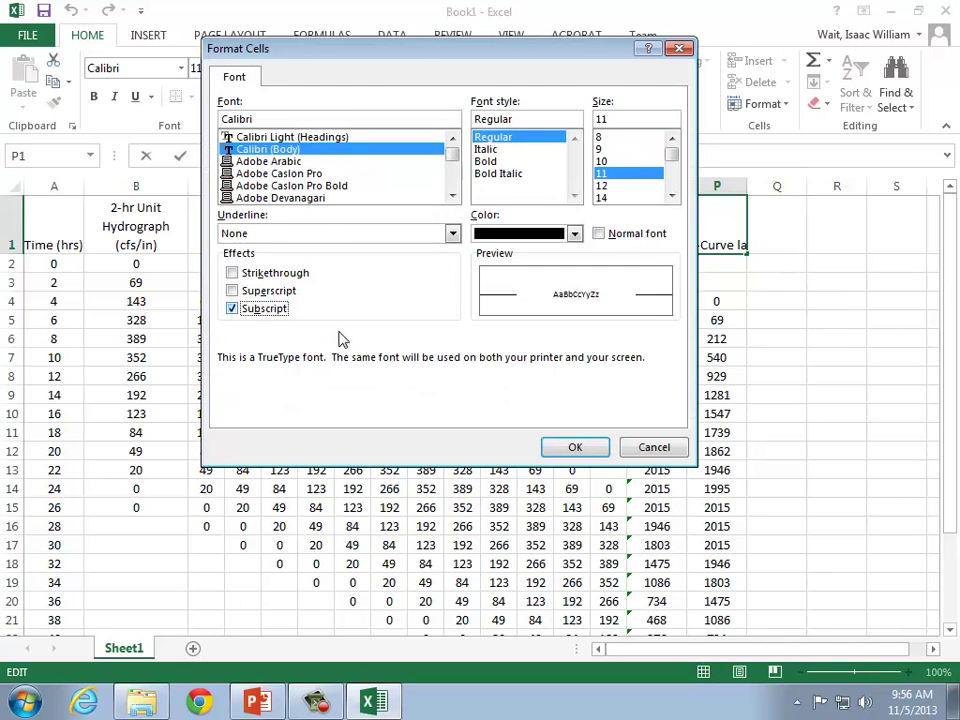
pyautogui.click(575, 447)
pyautogui.click(845, 357)
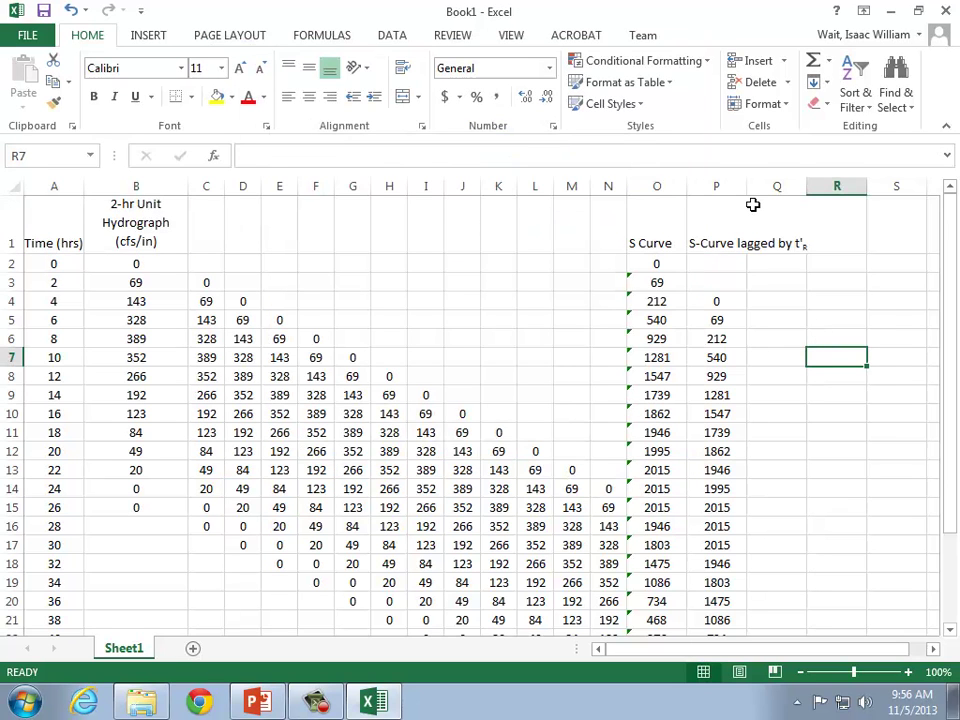
# Wrap the text of header P1 and narrow column P so the header fits on three lines.
pyautogui.moveTo(748, 186); pyautogui.dragTo(818, 193)
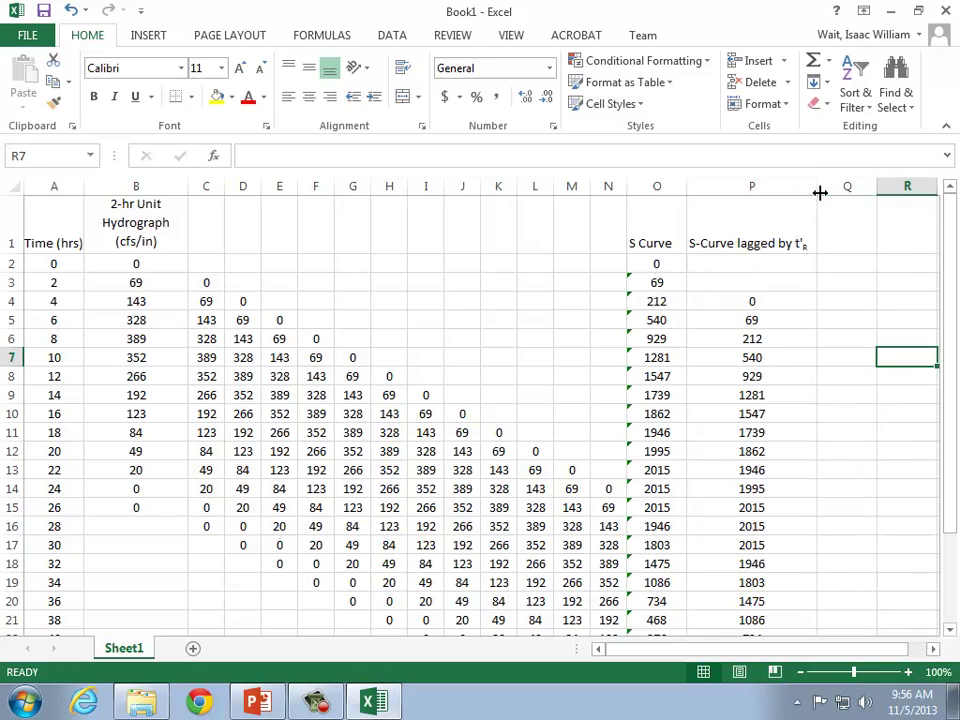
pyautogui.rightClick(743, 234)
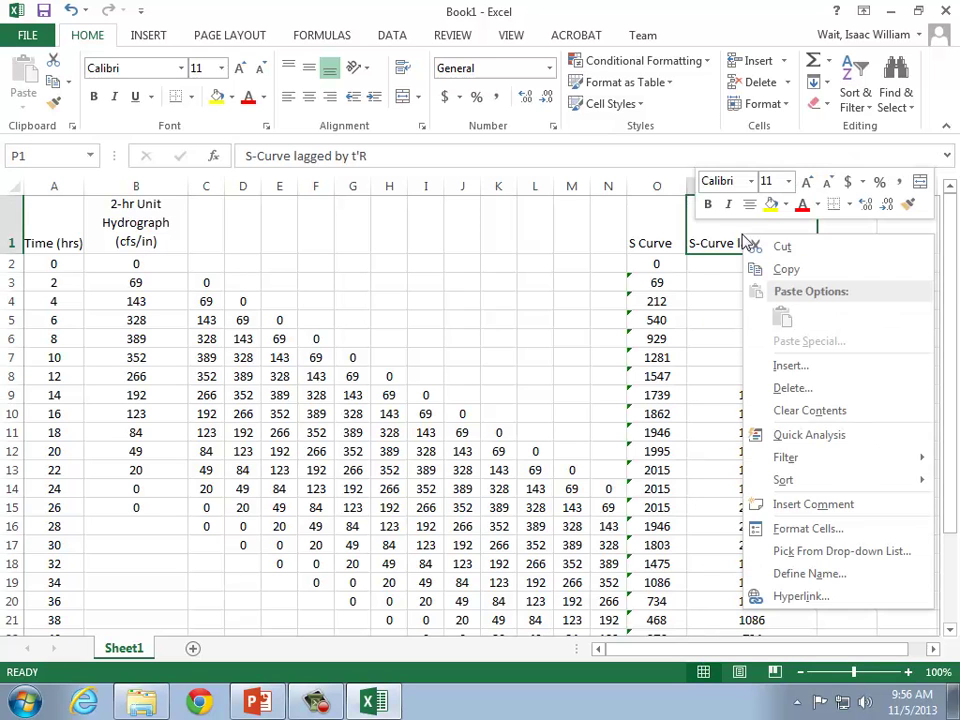
pyautogui.click(829, 525)
pyautogui.click(558, 291)
pyautogui.click(520, 453)
pyautogui.click(834, 660)
pyautogui.moveTo(817, 179); pyautogui.dragTo(753, 184)
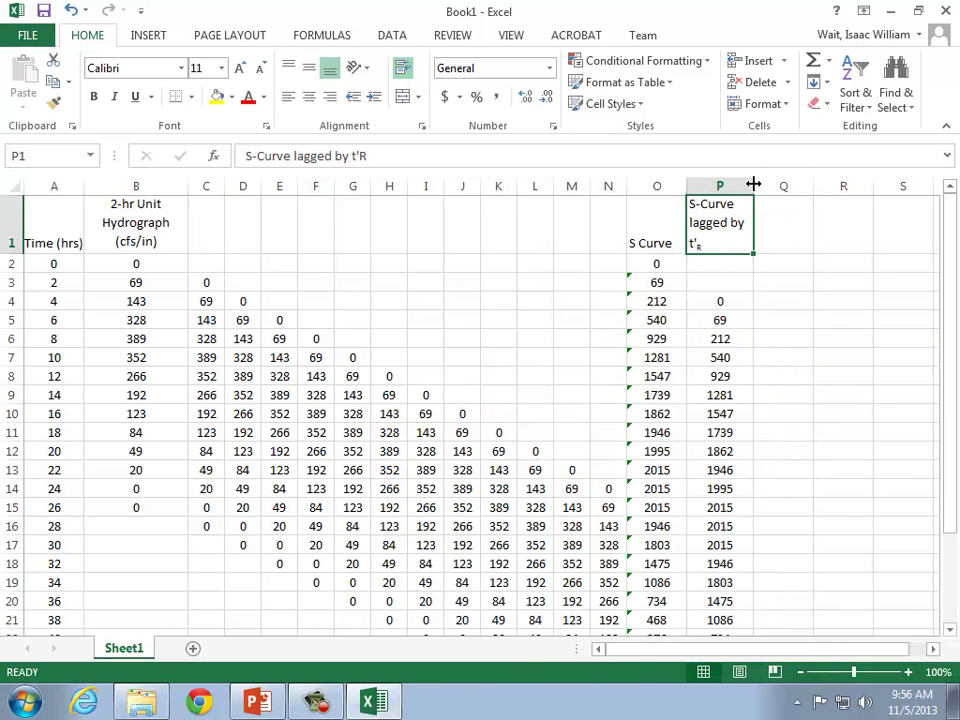
# Center the contents of the whole lagged S-Curve column P.
pyautogui.click(705, 185)
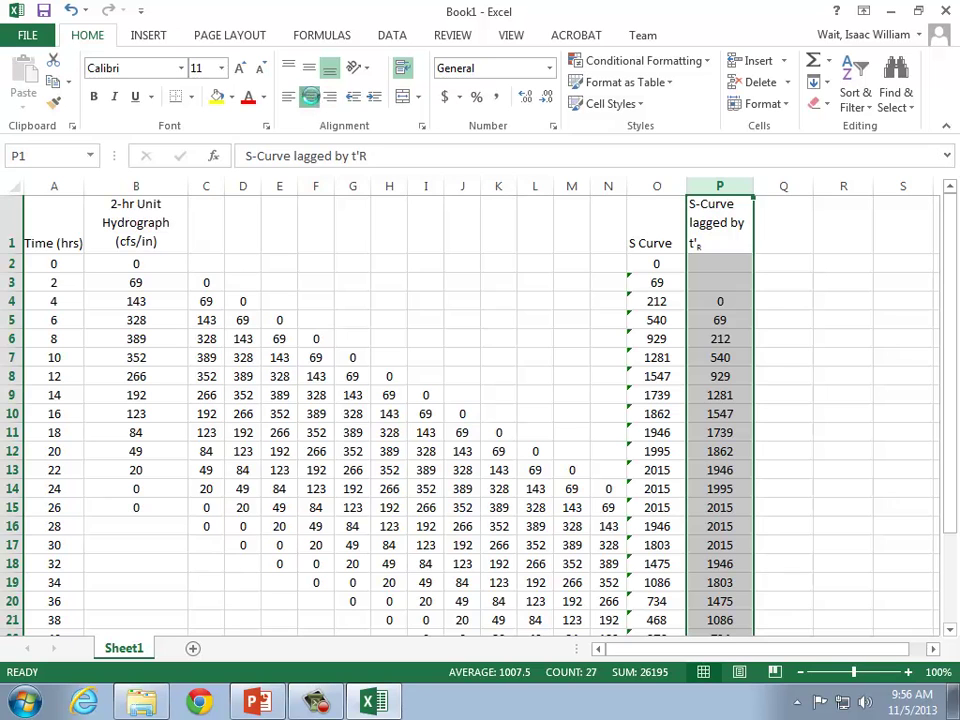
pyautogui.click(309, 96)
pyautogui.click(842, 338)
# Check the procedure on the PowerPoint slide, then return to Excel and enter the Q1 header "Subtracted Lagged S-Curve from Original S-Curve".
pyautogui.click(257, 703)
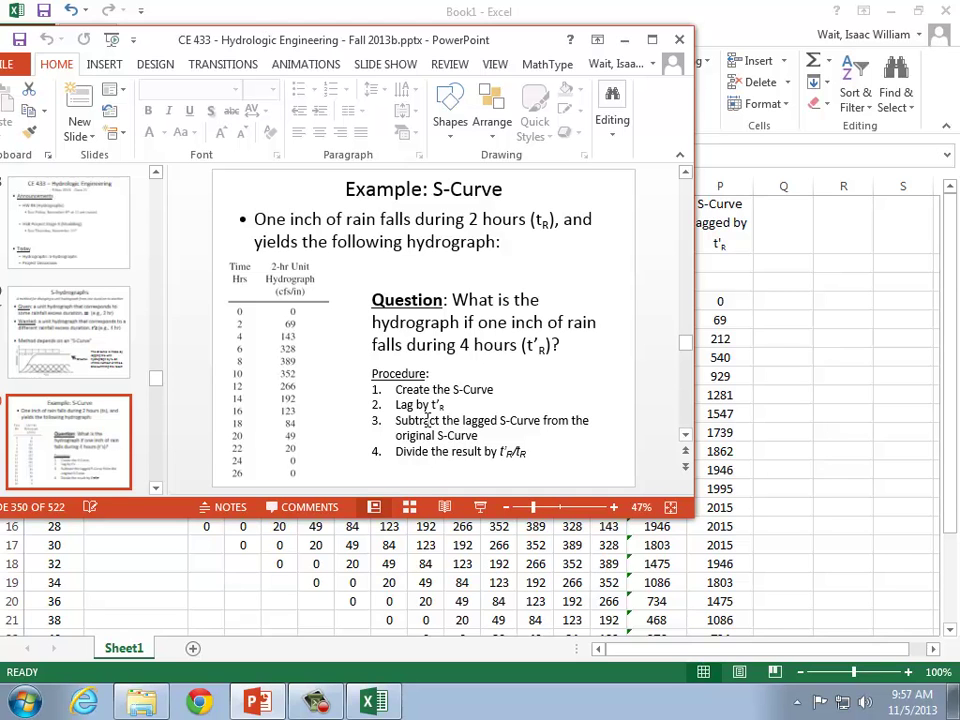
pyautogui.click(793, 236)
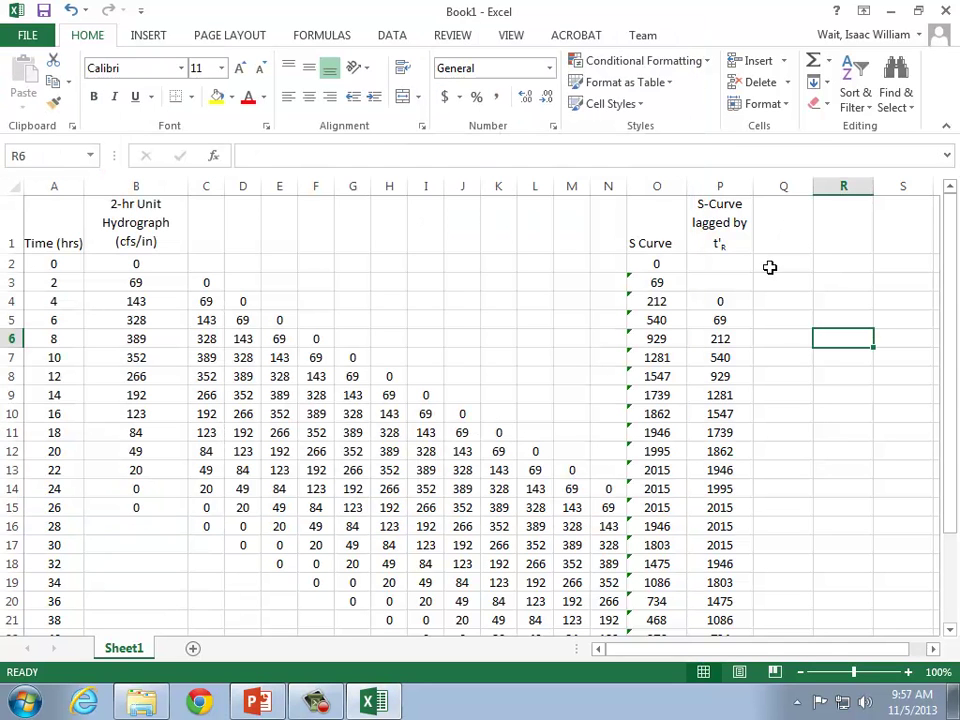
pyautogui.click(770, 245)
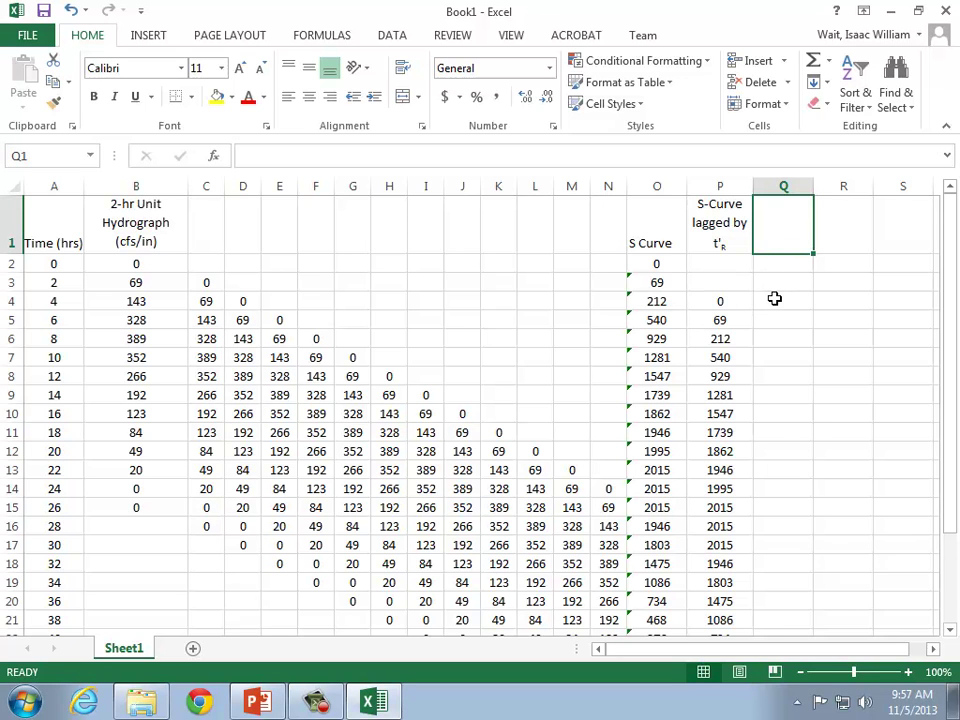
pyautogui.write('Subtracted')
pyautogui.write(' S')
pyautogui.press('BackSpace')
pyautogui.write('L,')
pyautogui.press('BackSpace')
pyautogui.write('agged S-Curve from Original S-Cur')
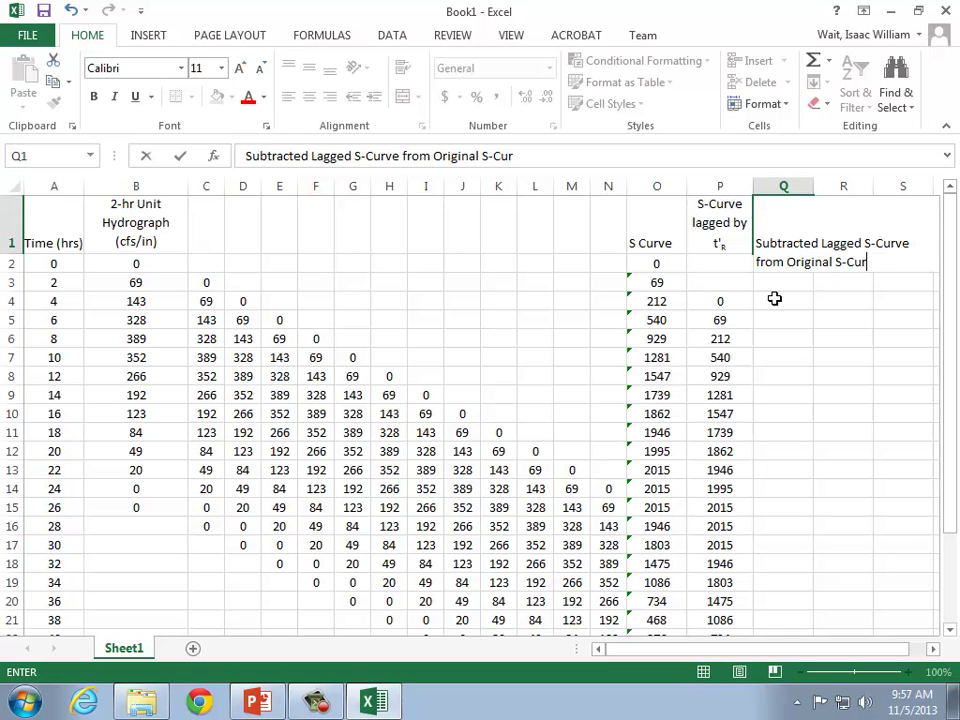
pyautogui.write('ve')
pyautogui.press('Return')
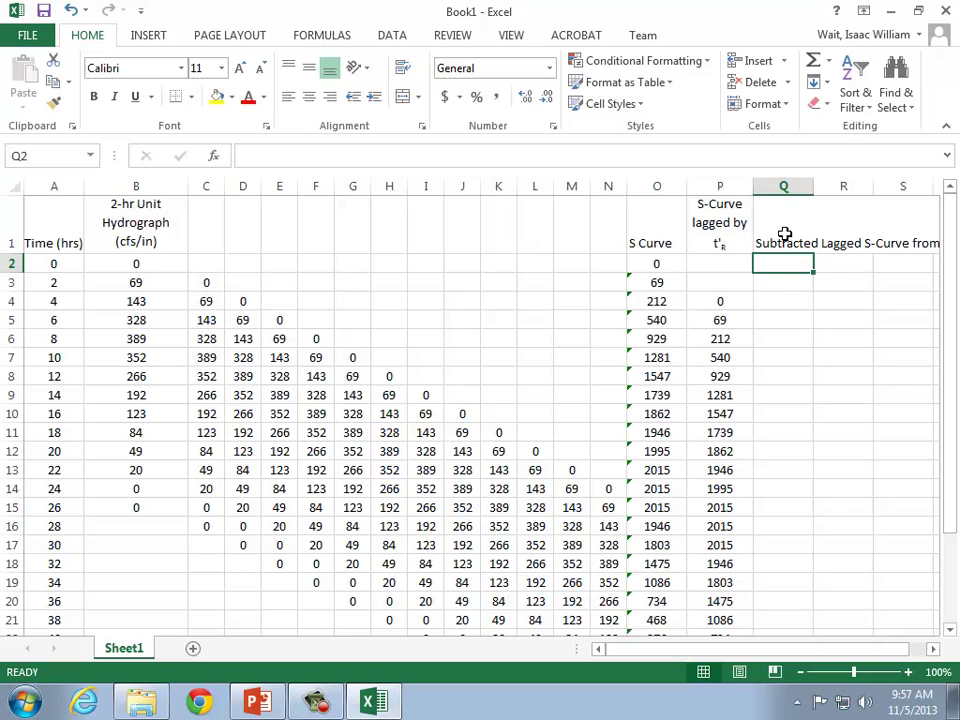
pyautogui.click(785, 234)
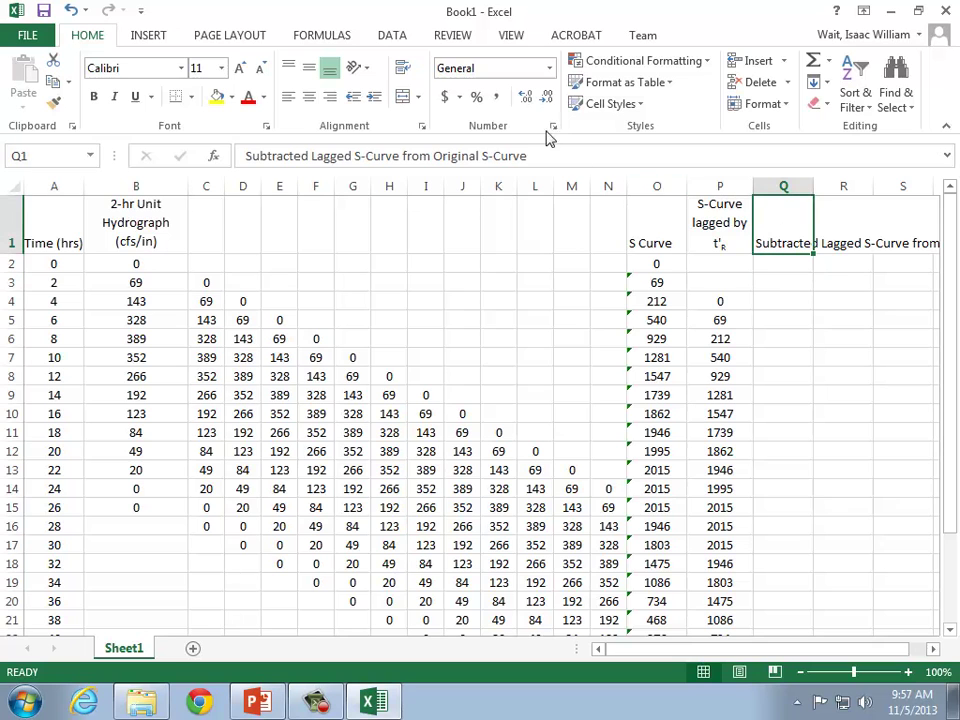
pyautogui.press('Return')
pyautogui.click(200, 68)
pyautogui.write('11')
pyautogui.press('Return')
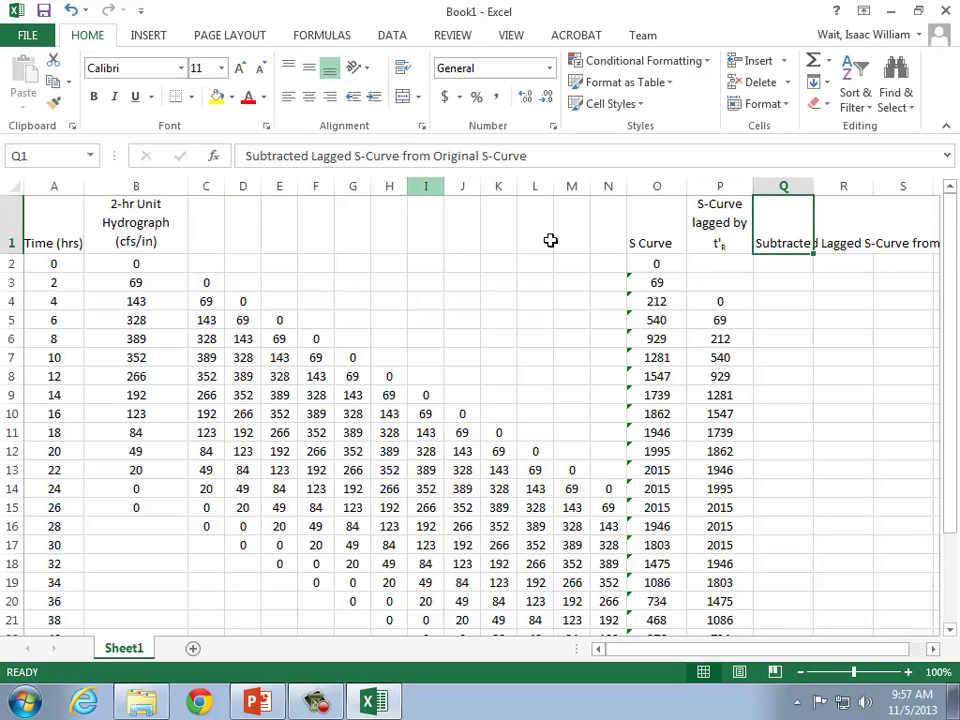
# Enter 0 in P2 and P3, the empty cells above the lagged S-Curve values.
pyautogui.click(801, 262)
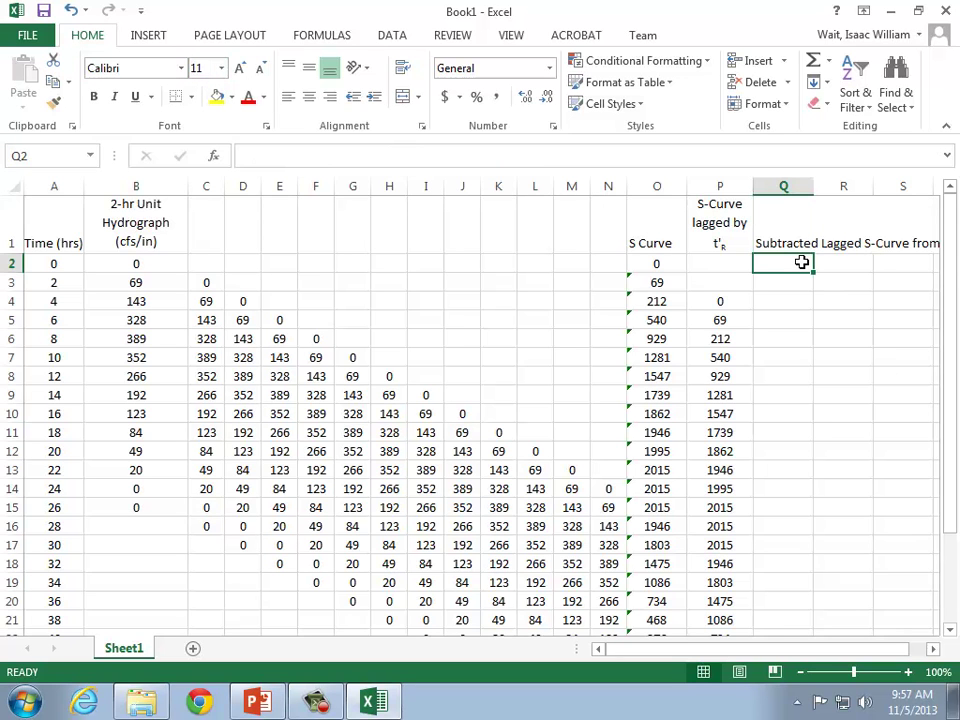
pyautogui.click(708, 262)
pyautogui.write('0')
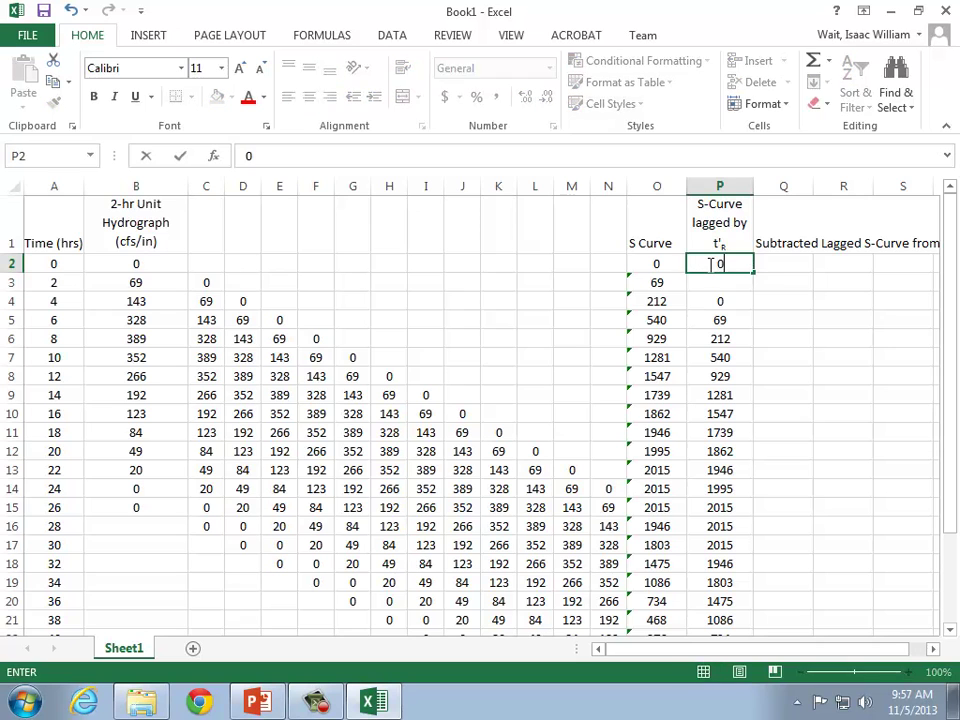
pyautogui.press('Return')
# Enter the formula =O2-P2 in Q2 and fill it down column Q alongside the lagged values.
pyautogui.click(774, 263)
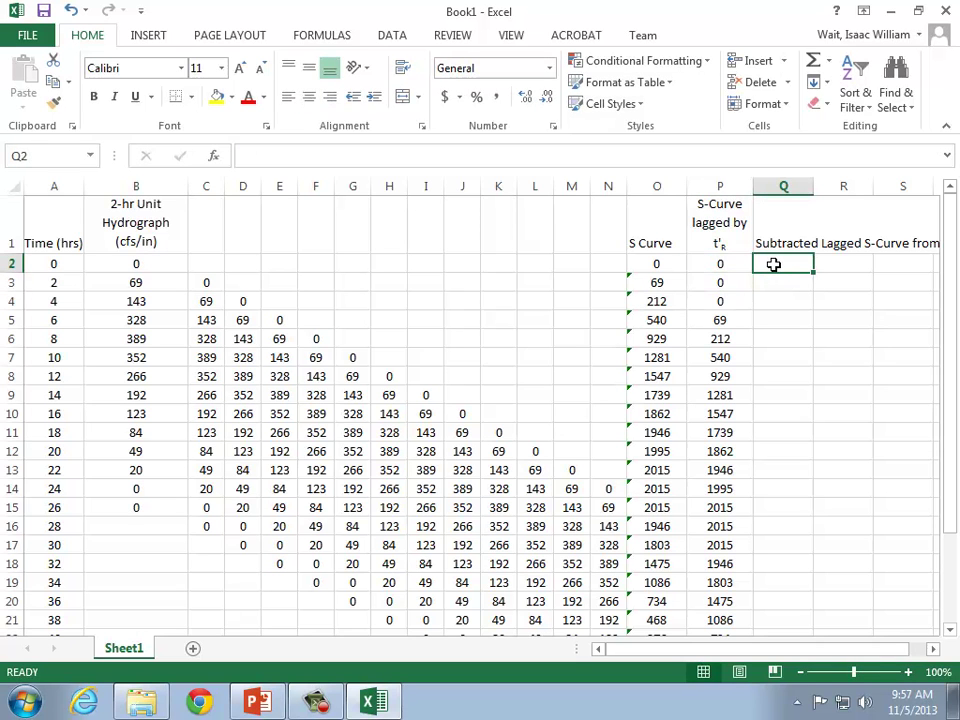
pyautogui.write('=')
pyautogui.click(660, 265)
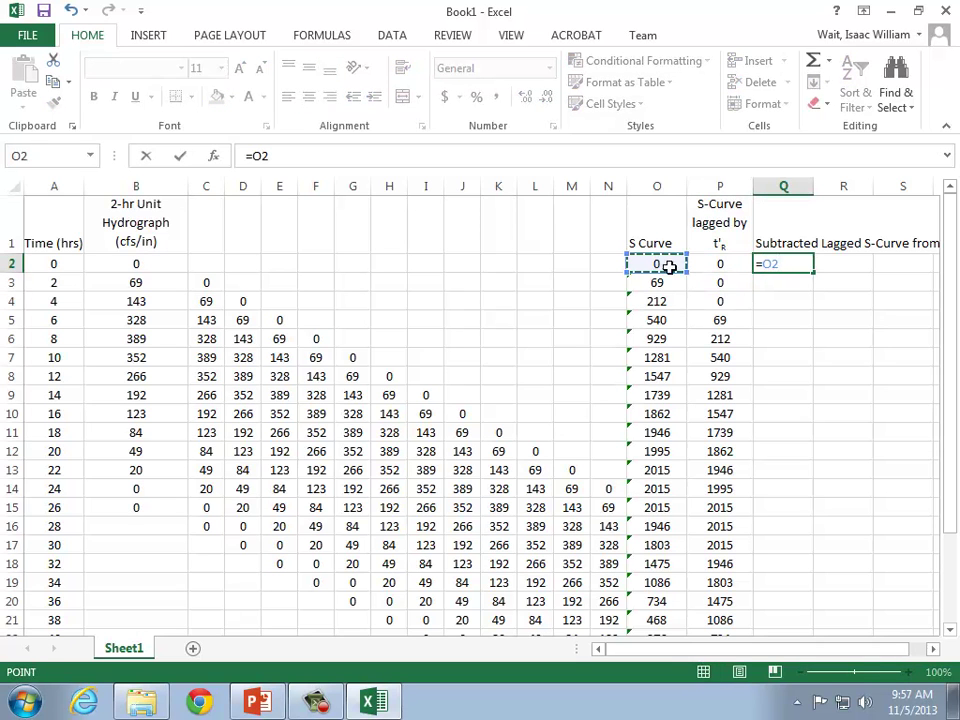
pyautogui.write('-')
pyautogui.click(718, 264)
pyautogui.press('Return')
pyautogui.click(784, 260)
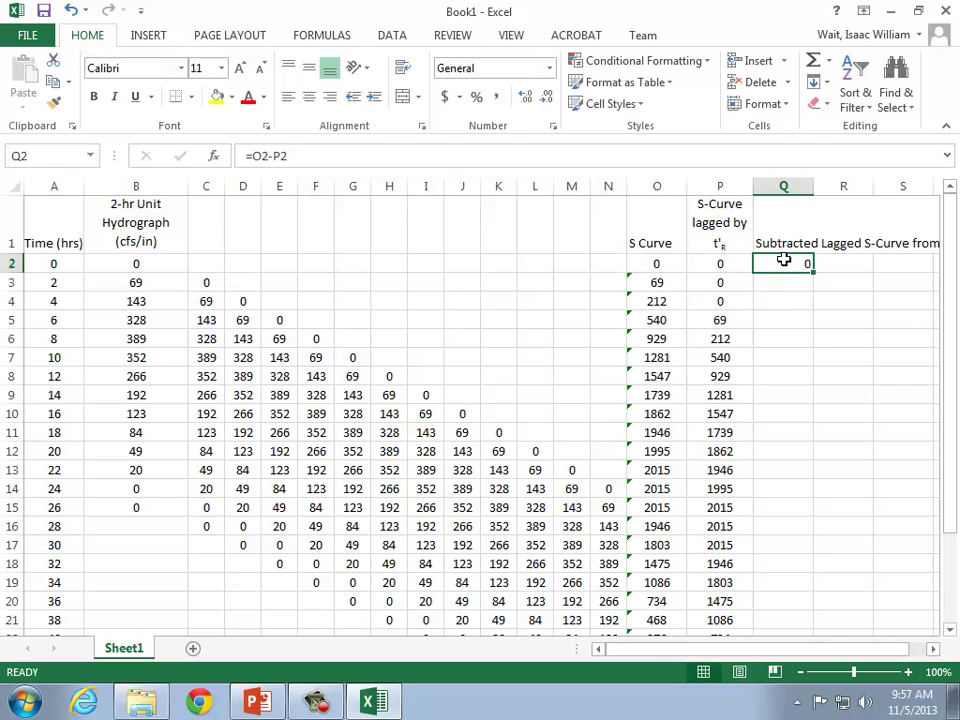
pyautogui.doubleClick(812, 272)
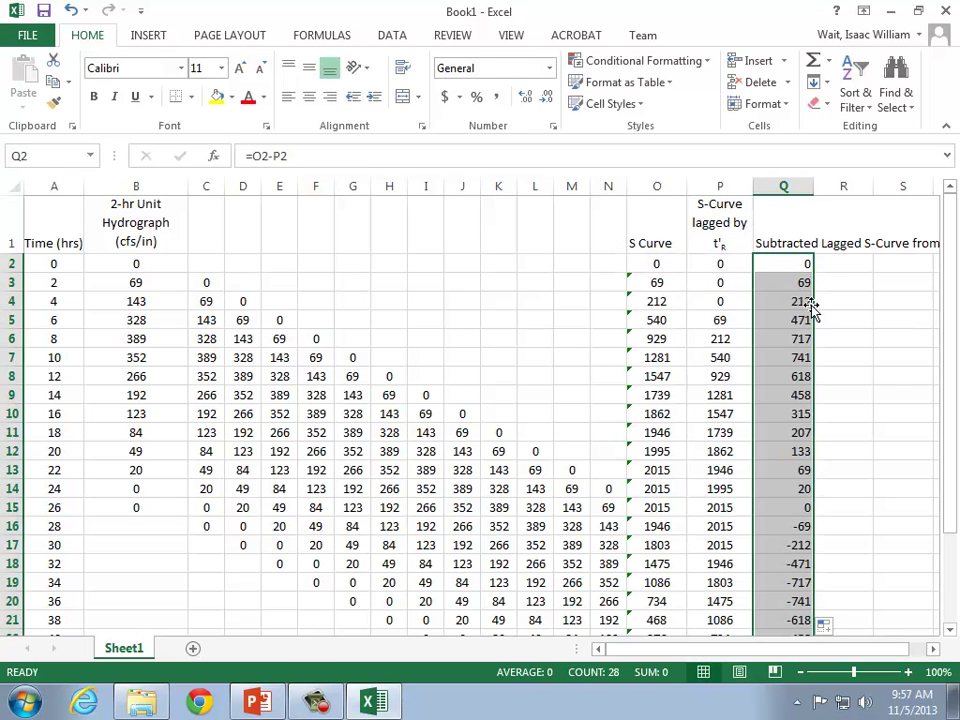
# Clear the contents of Q16:Q29, from the first negative difference to the end of the column.
pyautogui.click(799, 527)
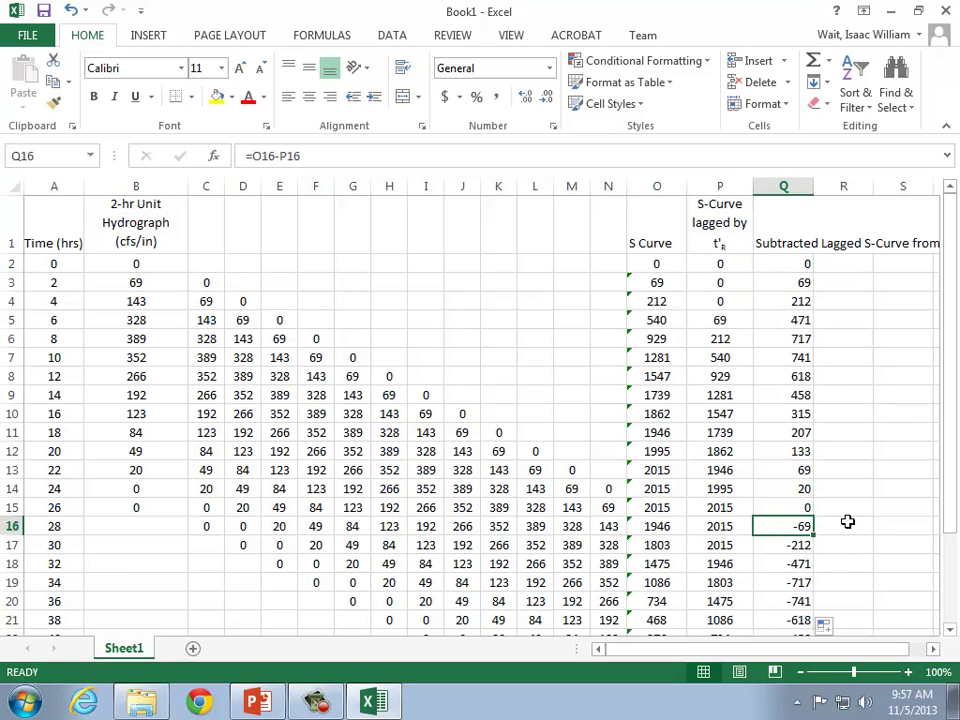
pyautogui.scroll(-1, 849, 521)
pyautogui.moveTo(798, 440); pyautogui.dragTo(793, 591)
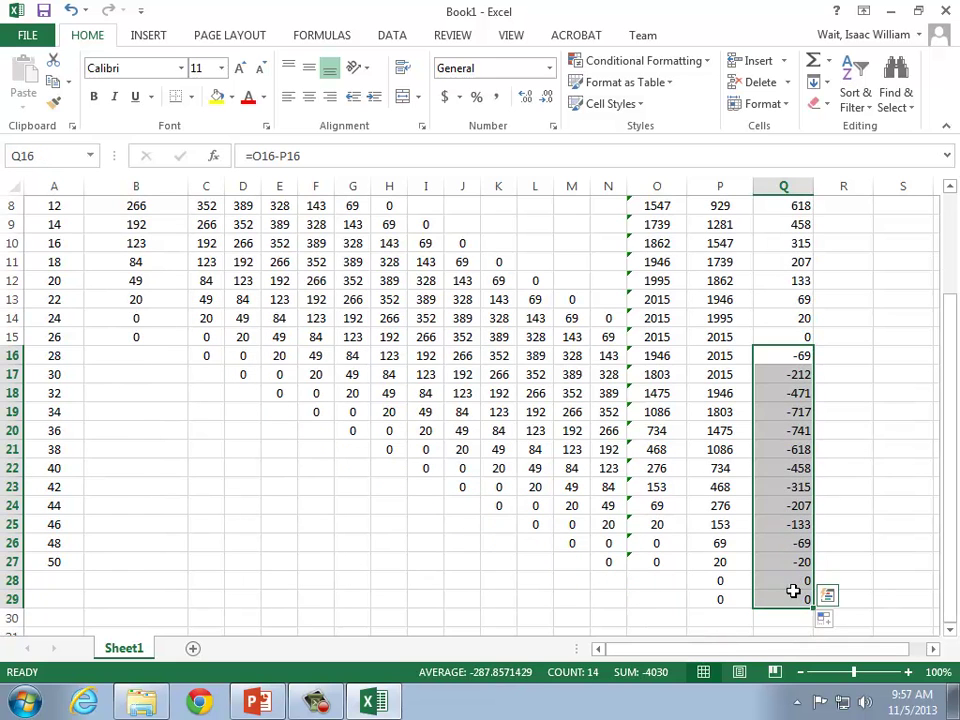
pyautogui.press('Delete')
pyautogui.scroll(3, 875, 475)
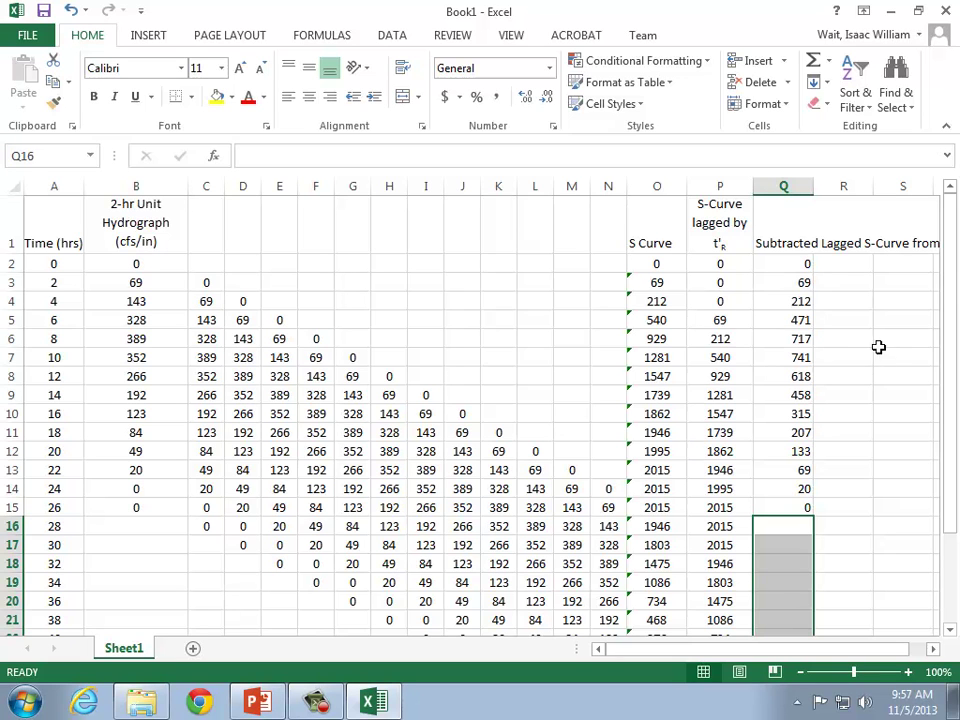
# Center and wrap the Q1 header text, and widen column Q so the header fits on three lines.
pyautogui.click(785, 243)
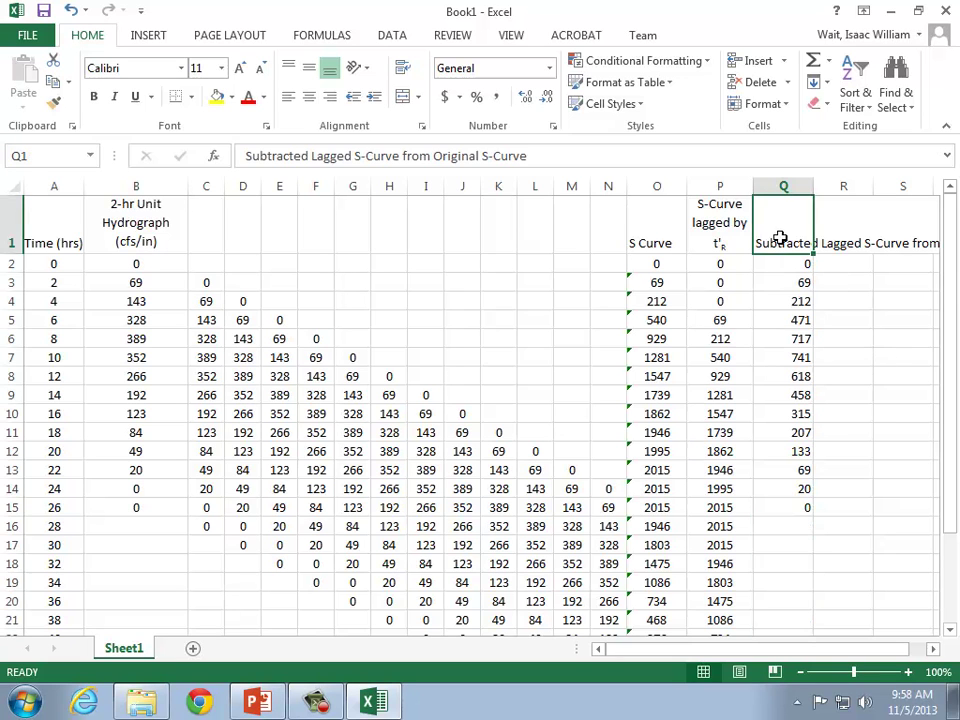
pyautogui.click(311, 100)
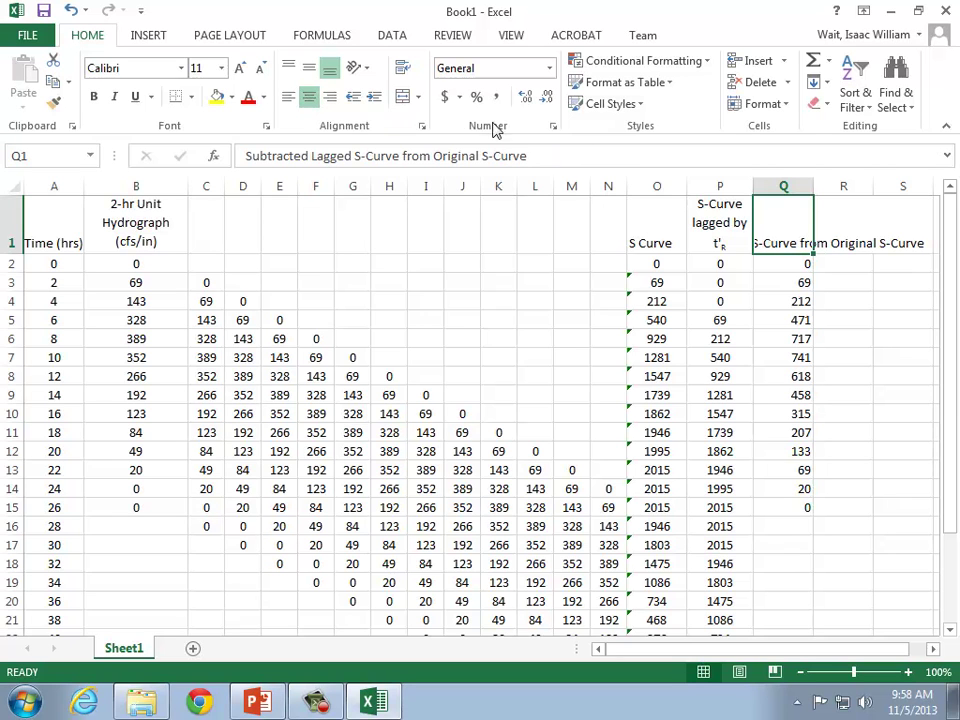
pyautogui.click(419, 97)
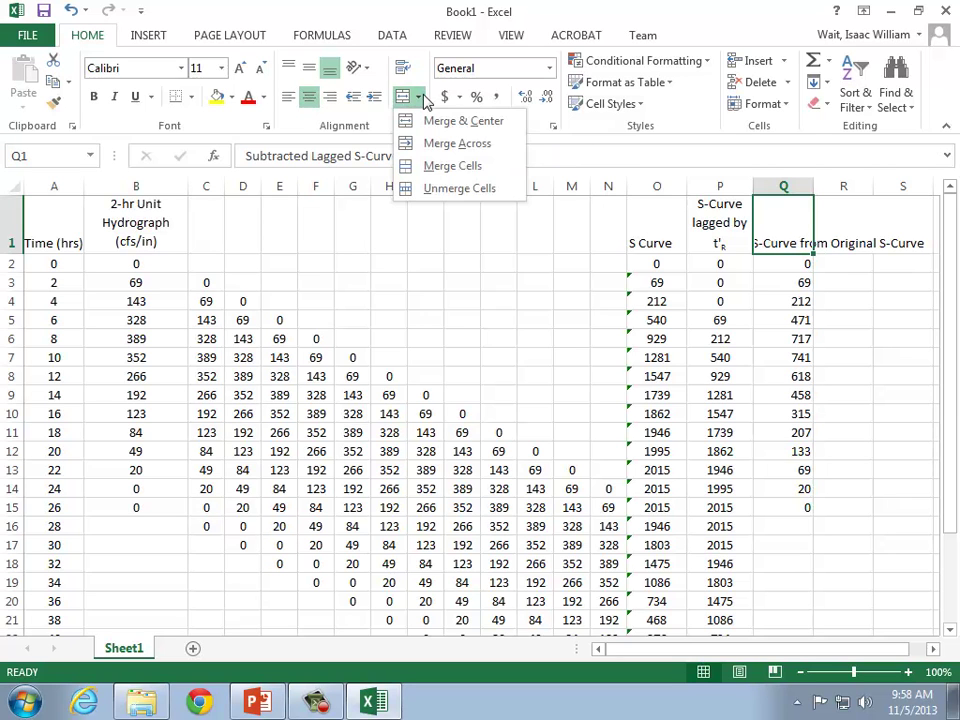
pyautogui.click(402, 67)
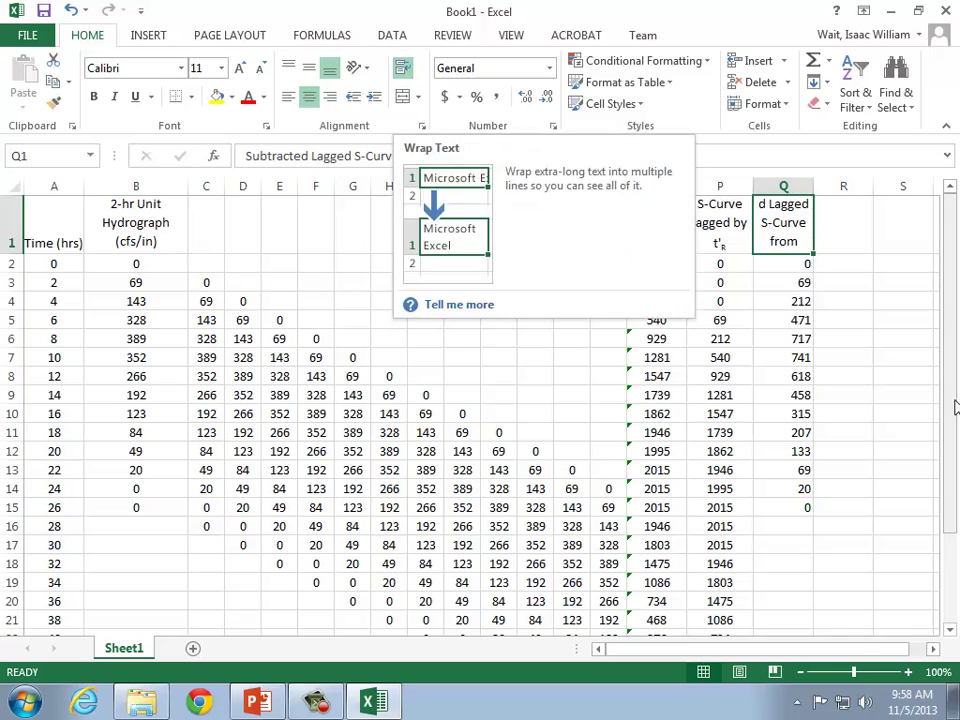
pyautogui.moveTo(814, 187); pyautogui.dragTo(889, 187)
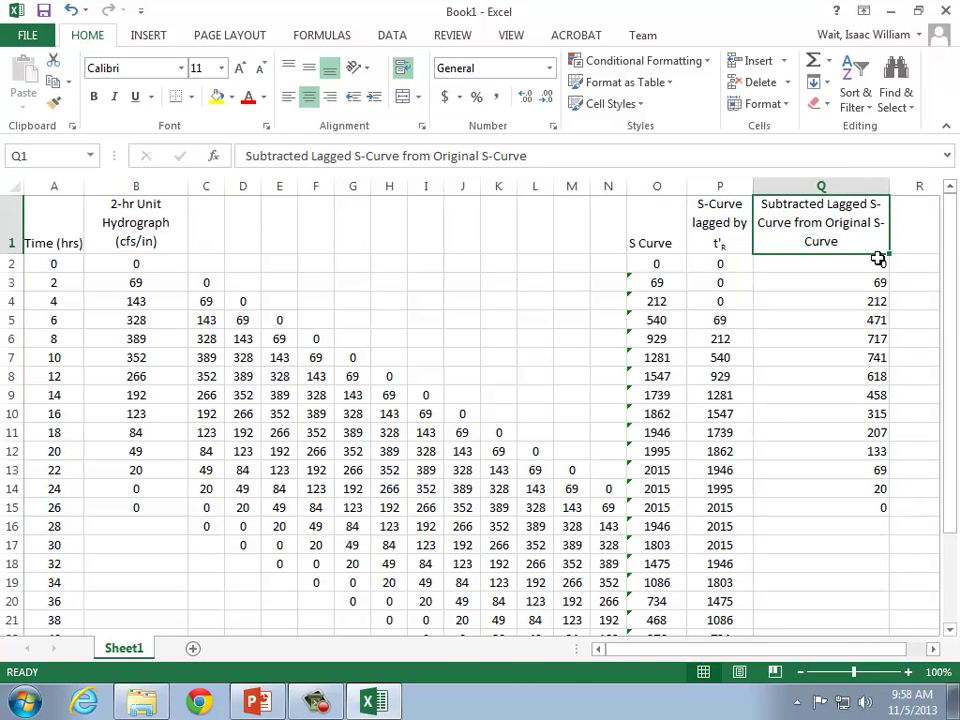
# Center the contents of the whole column Q.
pyautogui.click(840, 186)
pyautogui.click(309, 97)
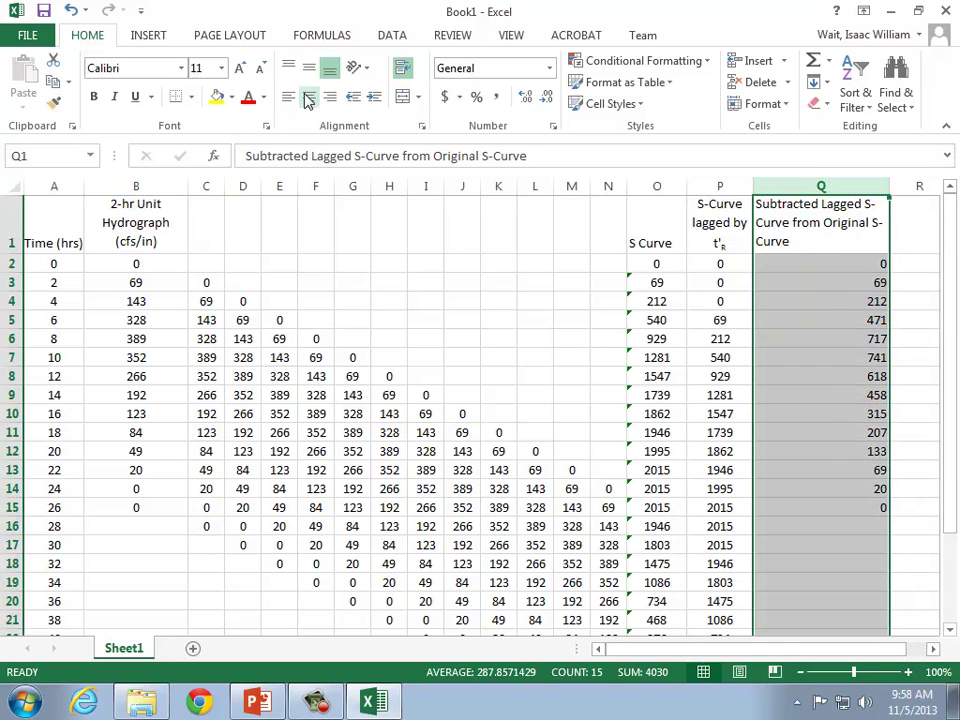
pyautogui.click(309, 97)
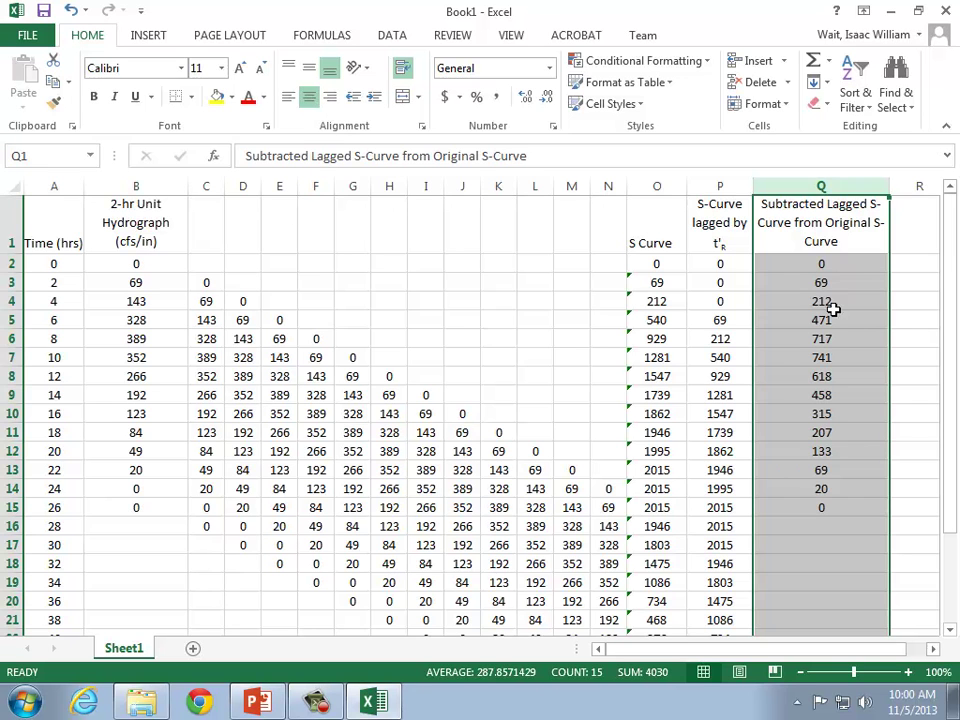
# Check the final procedure step on the PowerPoint slide, return to Excel and insert two blank rows above the header row.
pyautogui.click(823, 508)
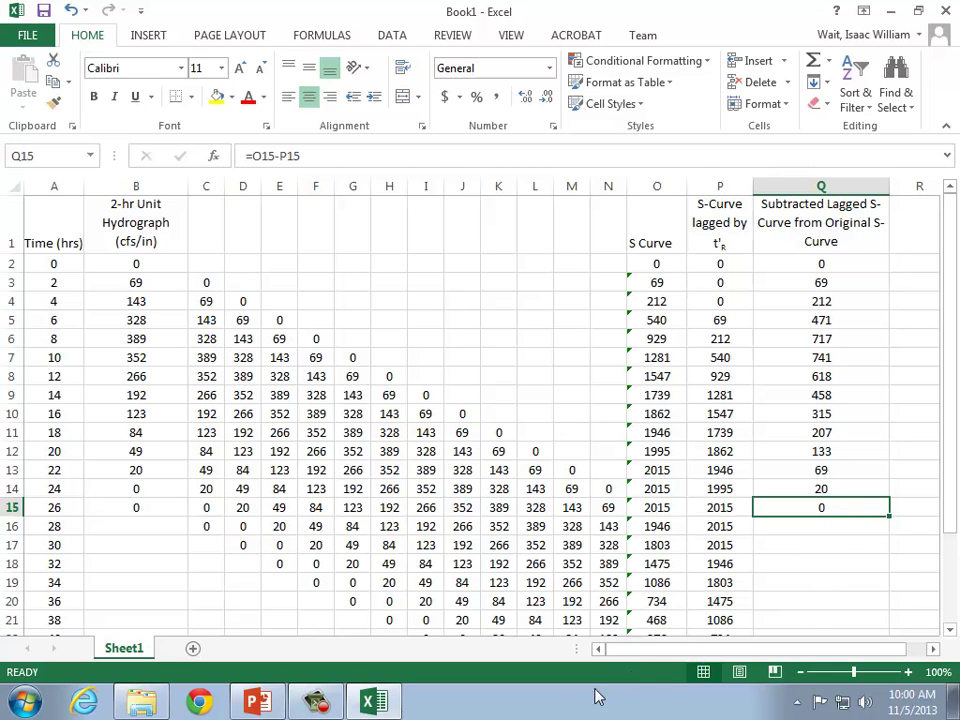
pyautogui.click(255, 704)
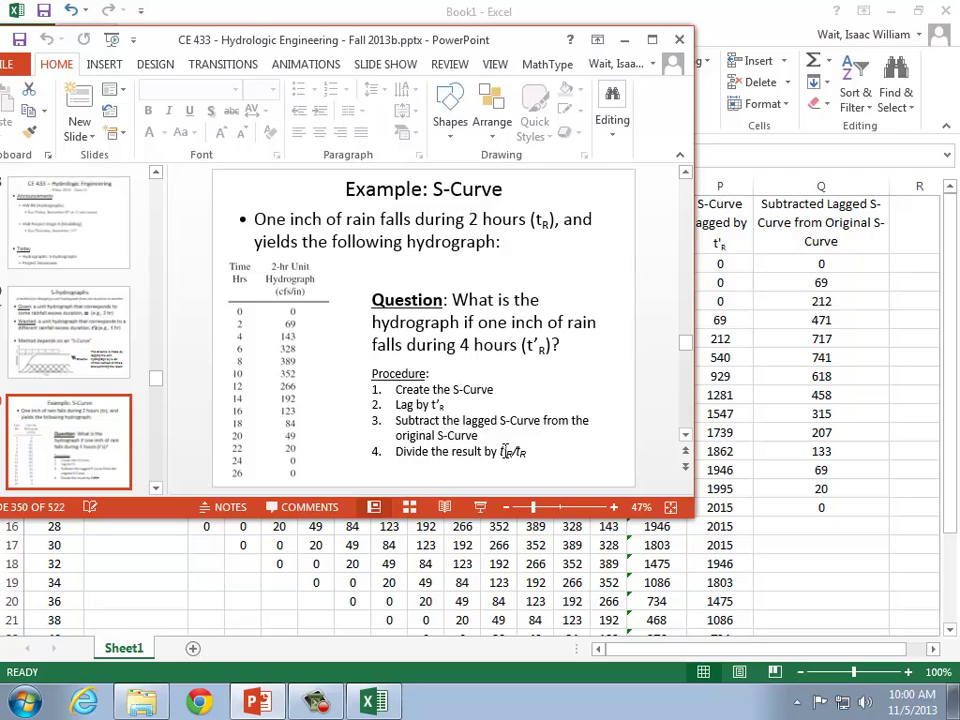
pyautogui.hotkey('alt', 'Tab')
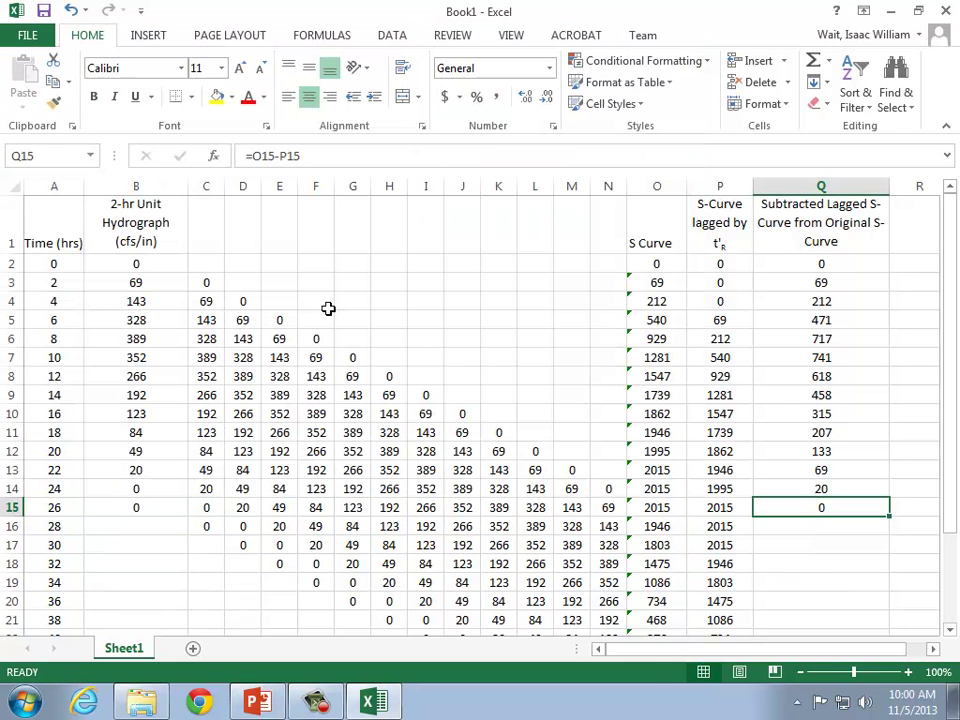
pyautogui.rightClick(12, 225)
pyautogui.click(53, 351)
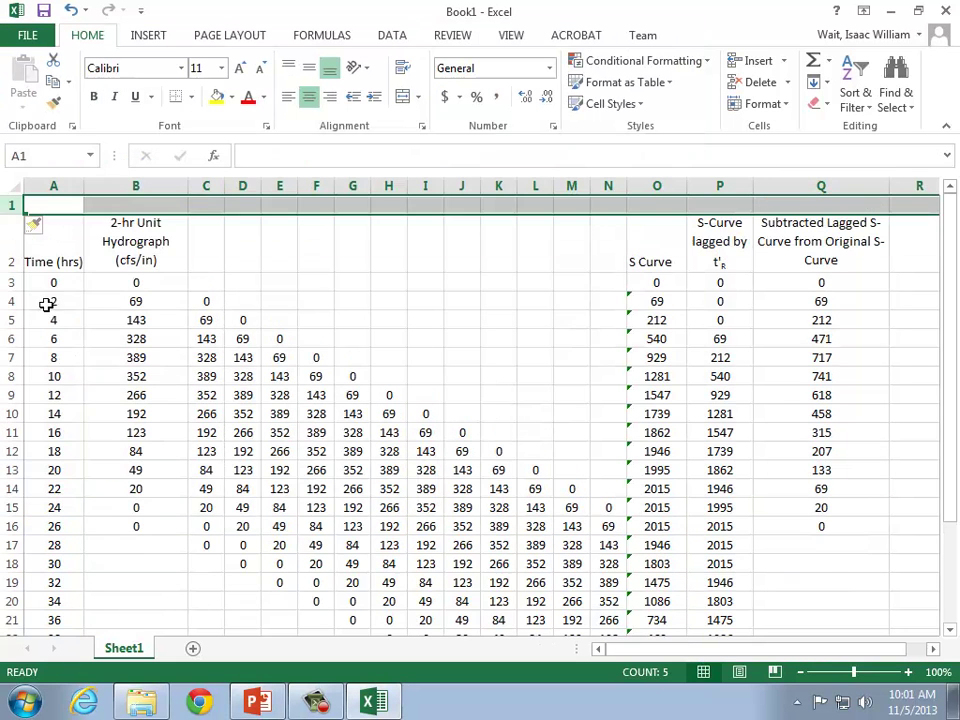
pyautogui.rightClick(14, 205)
pyautogui.click(59, 331)
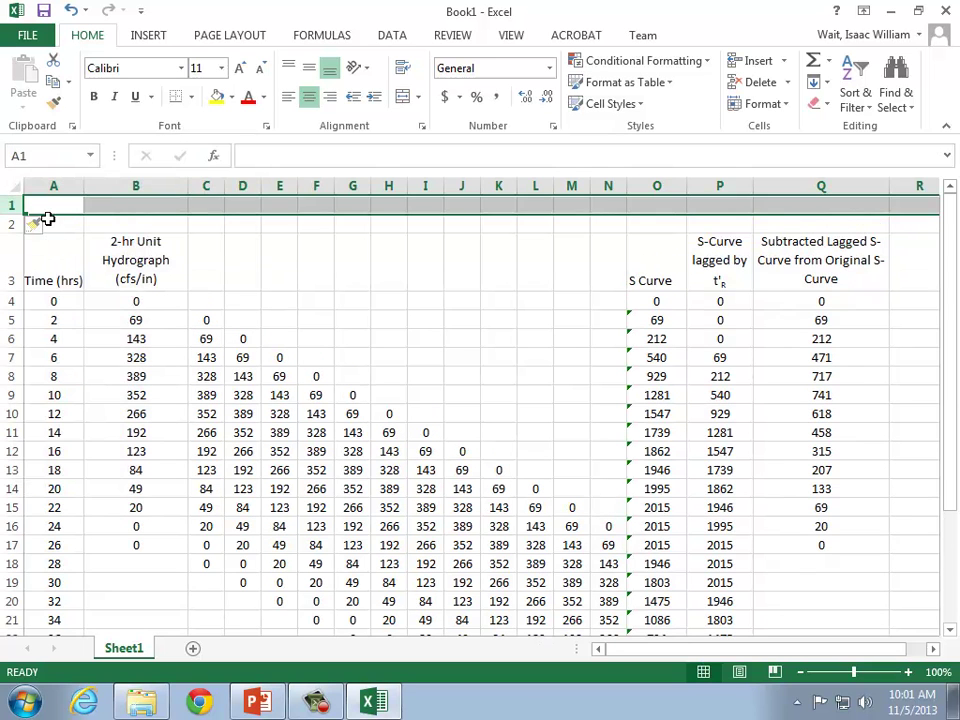
# Enter the label "tR (hr) =" in A1 and the value 2 beside it in B1.
pyautogui.click(60, 204)
pyautogui.write('tR=')
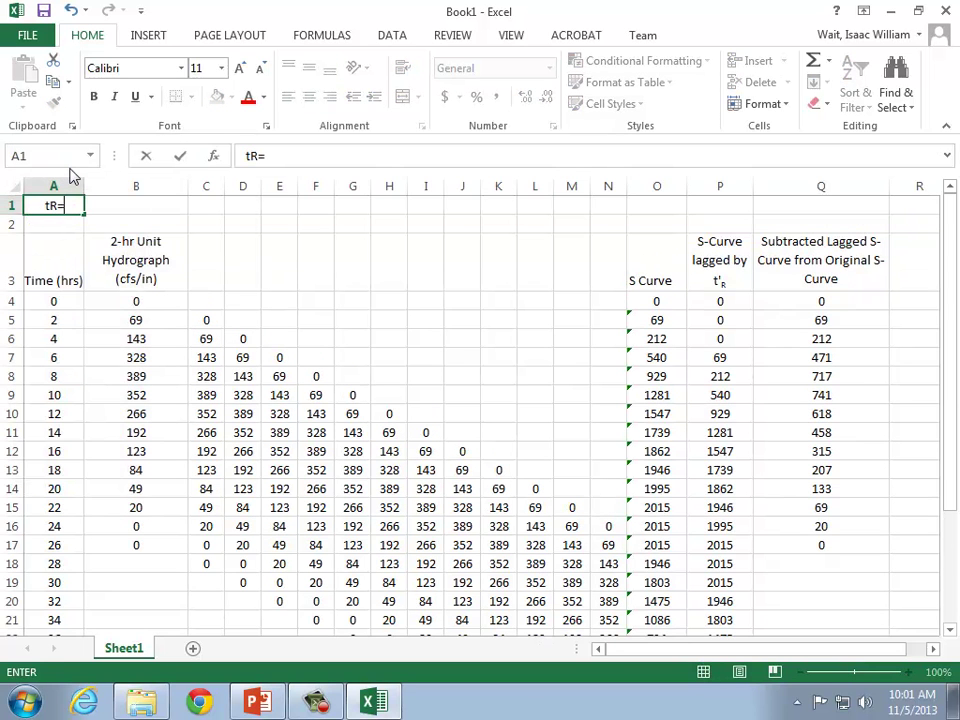
pyautogui.press('BackSpace')
pyautogui.write('(')
pyautogui.press('BackSpace')
pyautogui.press('BackSpace')
pyautogui.write('(hr) =')
pyautogui.press('Tab')
pyautogui.write('2\\')
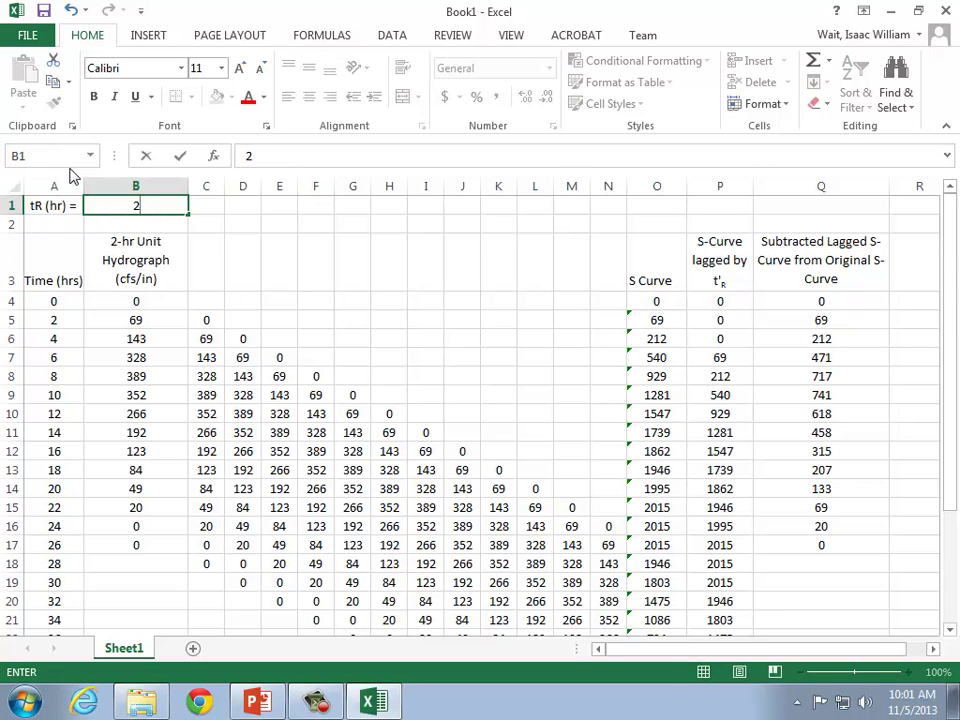
pyautogui.press('Return')
# Enter the label "t'R( hr) =" in A2 with the value 4 in B2, and correct B1 to 2.
pyautogui.write('t')
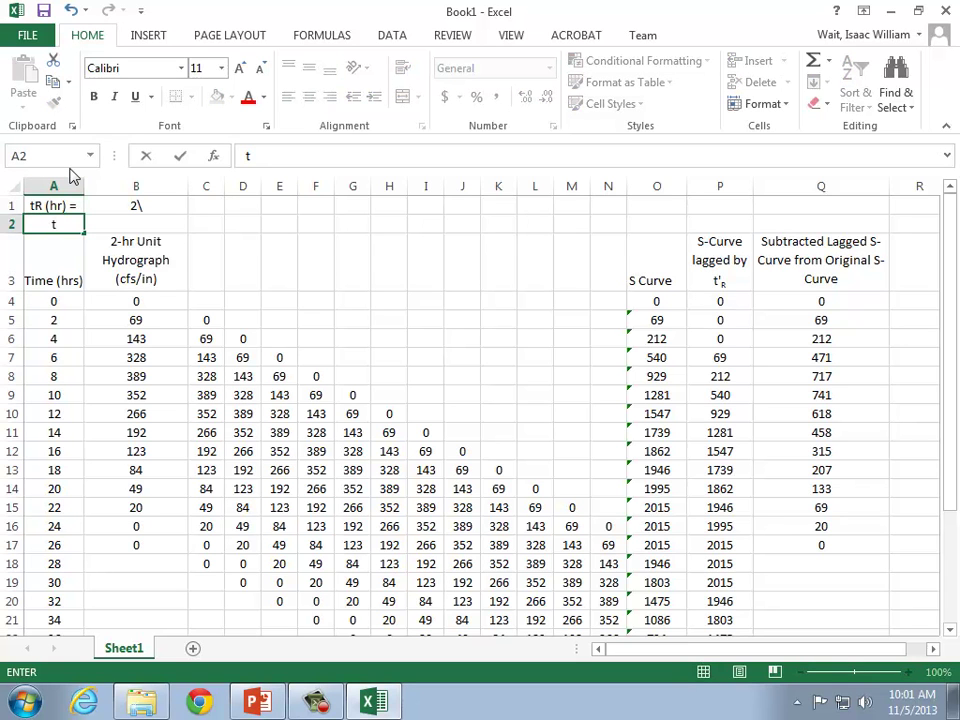
pyautogui.write("'R( hr) =")
pyautogui.press('Tab')
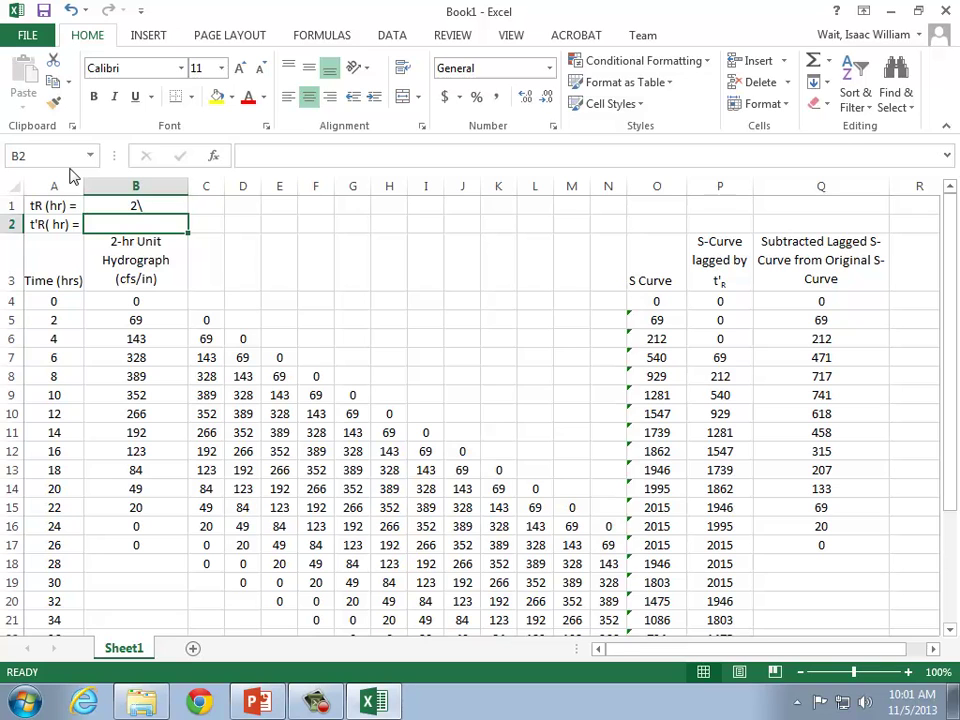
pyautogui.write('4')
pyautogui.press('Up')
pyautogui.write('2')
pyautogui.press('Return')
# Insert another row above the table's header row and enter the label "t'R/tr =" in A3.
pyautogui.click(11, 253)
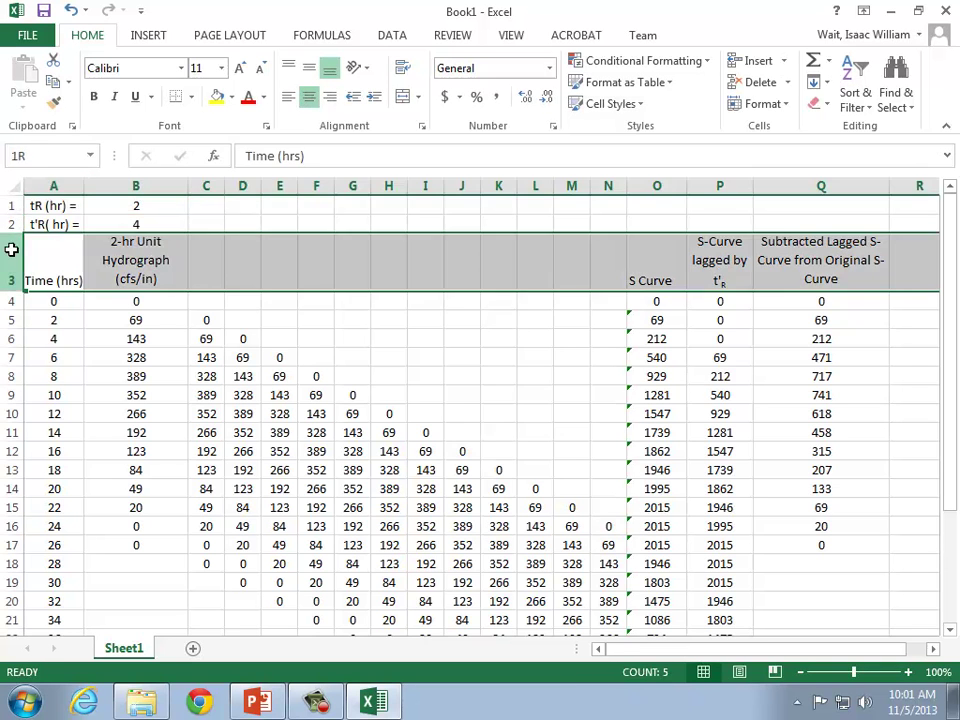
pyautogui.rightClick(11, 253)
pyautogui.click(73, 382)
pyautogui.click(66, 242)
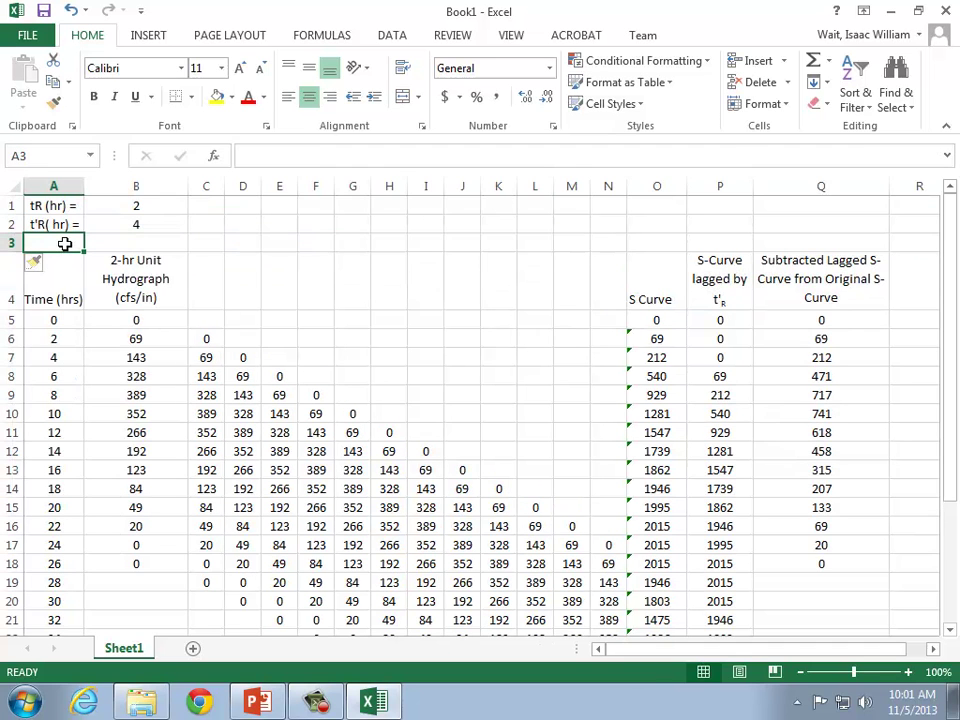
pyautogui.write("t'r")
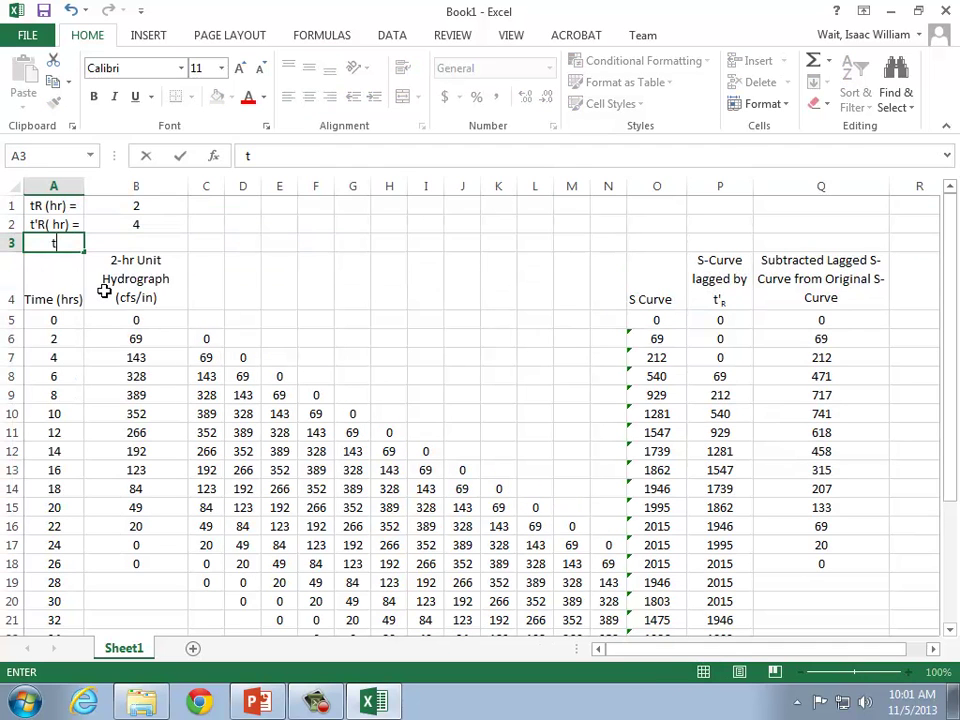
pyautogui.press('BackSpace')
pyautogui.press('BackSpace')
pyautogui.write('R/T')
pyautogui.press('BackSpace')
pyautogui.write('tr =')
pyautogui.press('Tab')
# Enter the formula =B2/B1 in B3 to compute the duration ratio.
pyautogui.write('=')
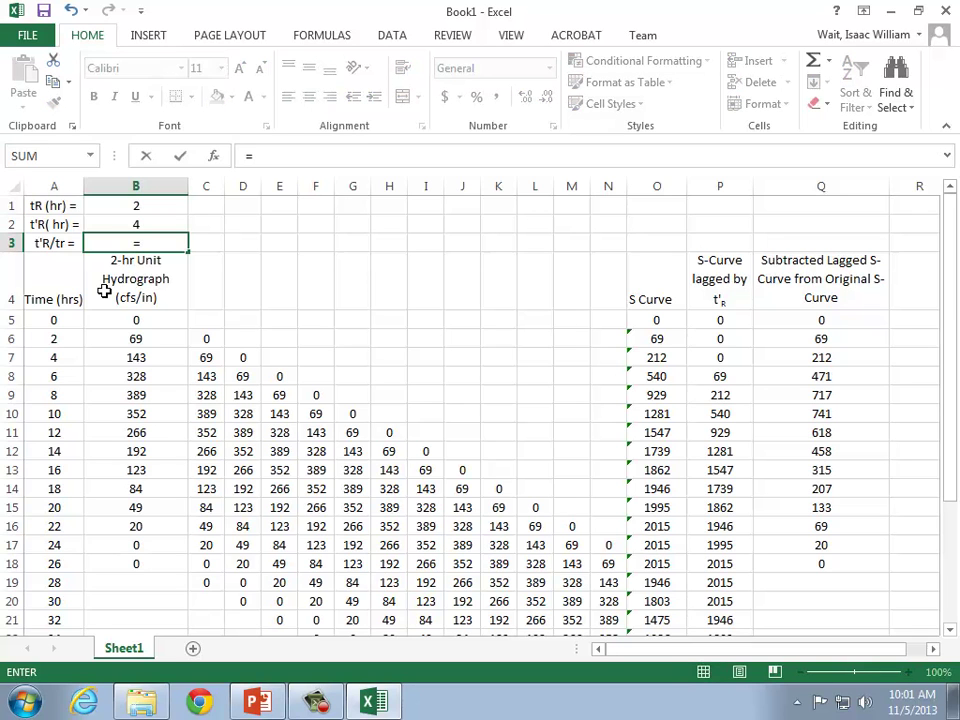
pyautogui.press('Up')
pyautogui.write('/')
pyautogui.press('Up')
pyautogui.press('Up')
pyautogui.press('Return')
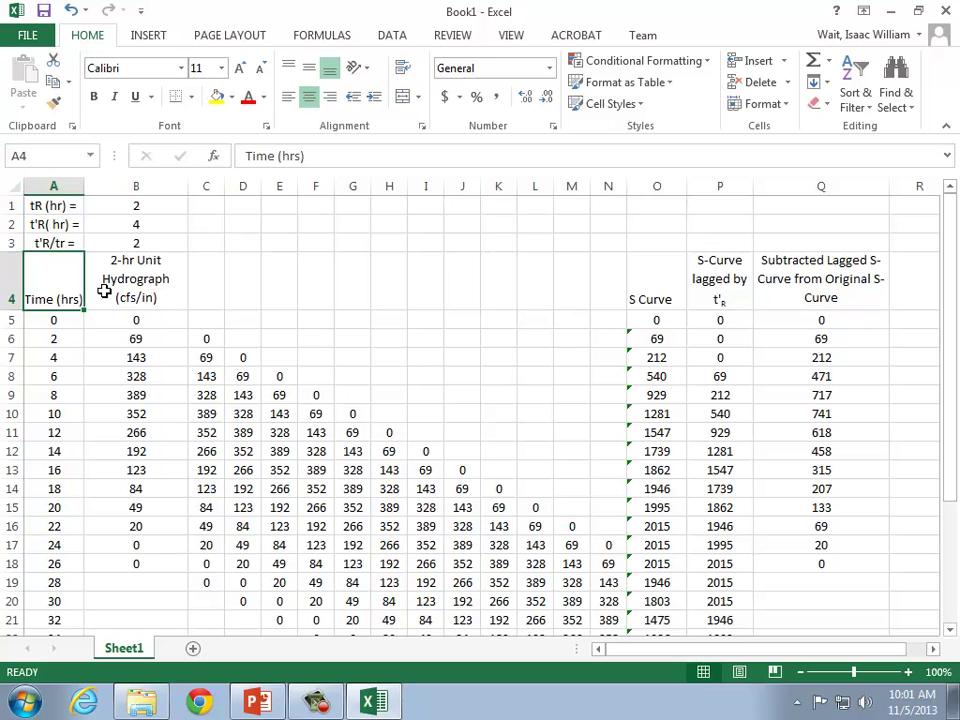
# Insert a blank row above the table's header row, recheck the procedure on the PowerPoint slide and return to Excel.
pyautogui.rightClick(6, 284)
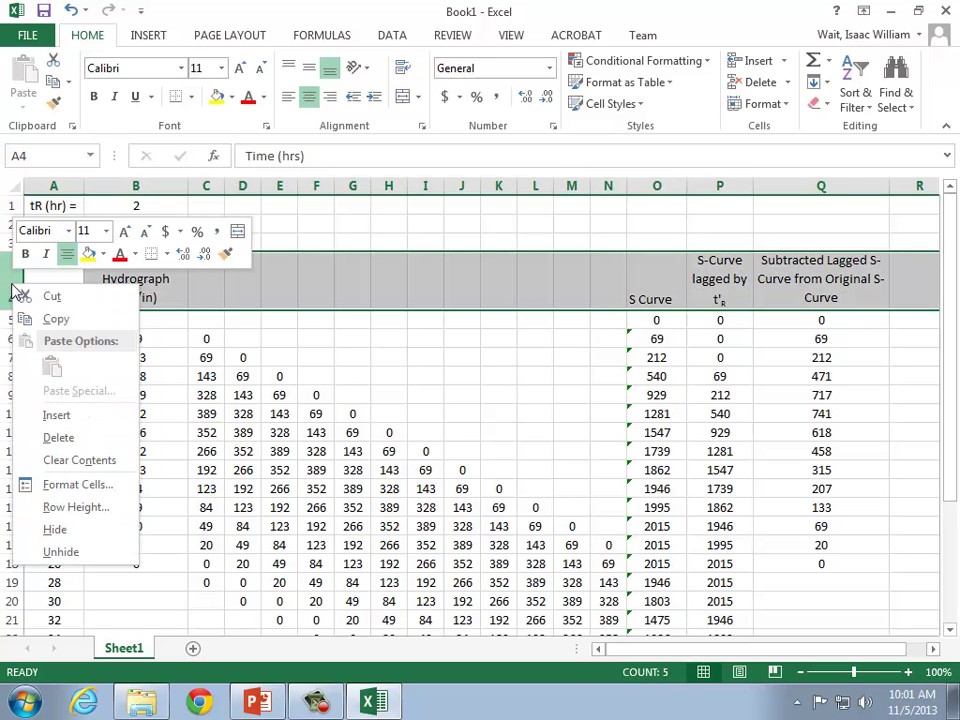
pyautogui.click(58, 413)
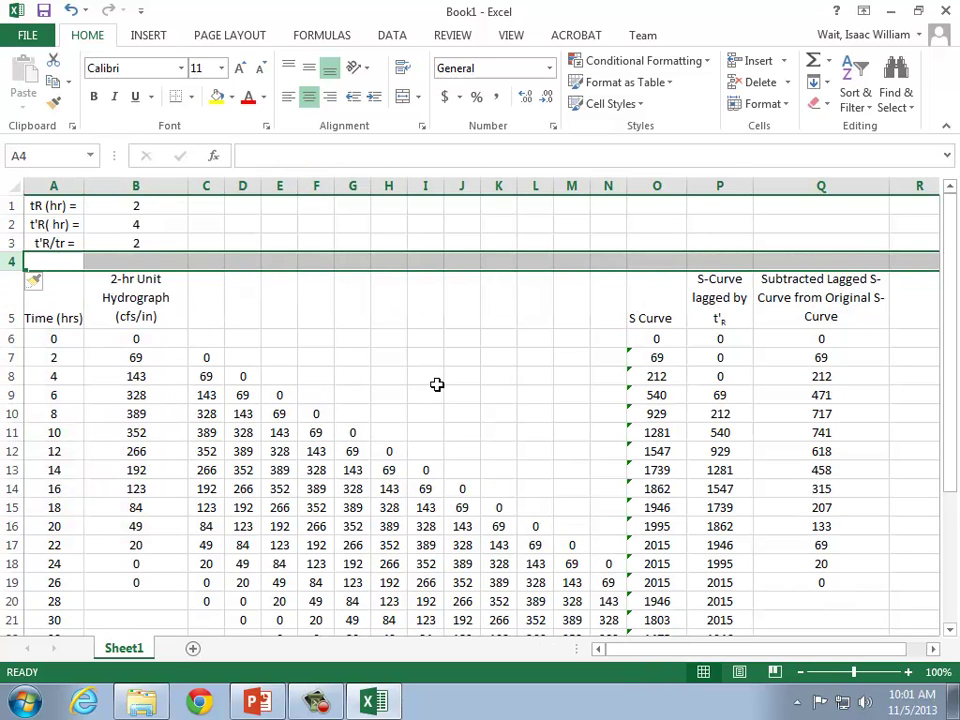
pyautogui.click(853, 598)
pyautogui.click(274, 708)
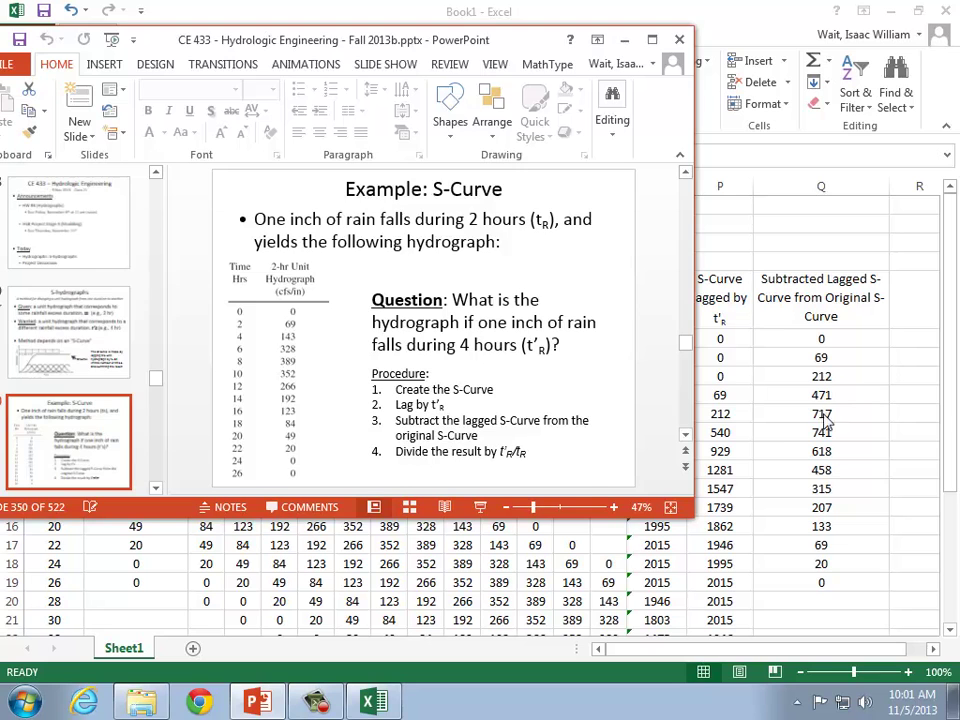
pyautogui.hotkey('alt', 'Tab')
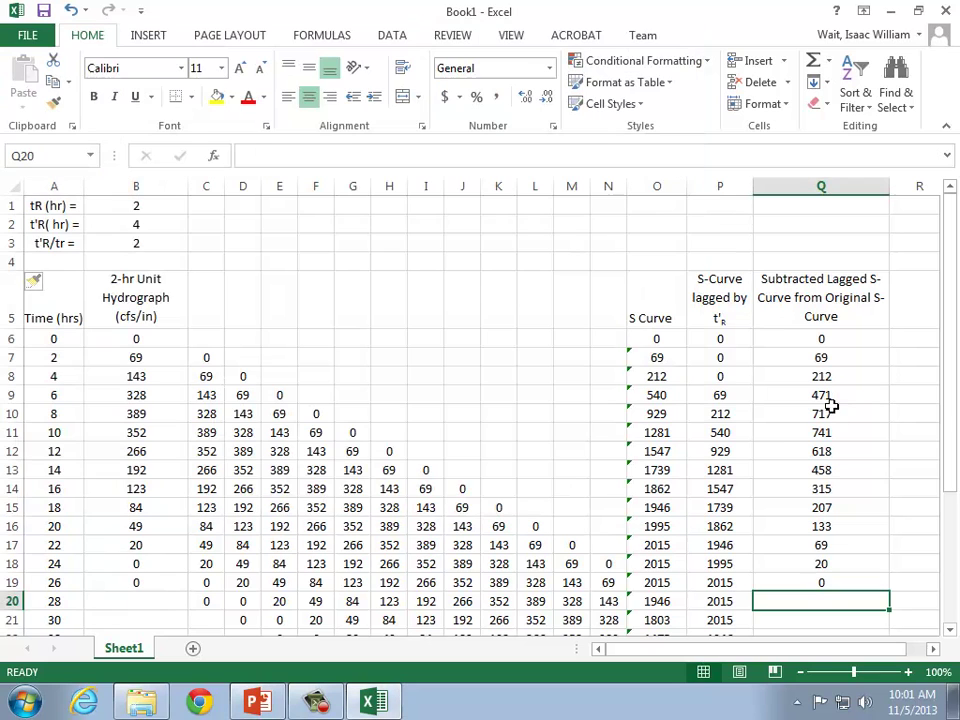
# Enter the header "4 hour unit hydrograph" in R5 and autofit column R to its text.
pyautogui.click(933, 649)
pyautogui.click(933, 649)
pyautogui.click(772, 313)
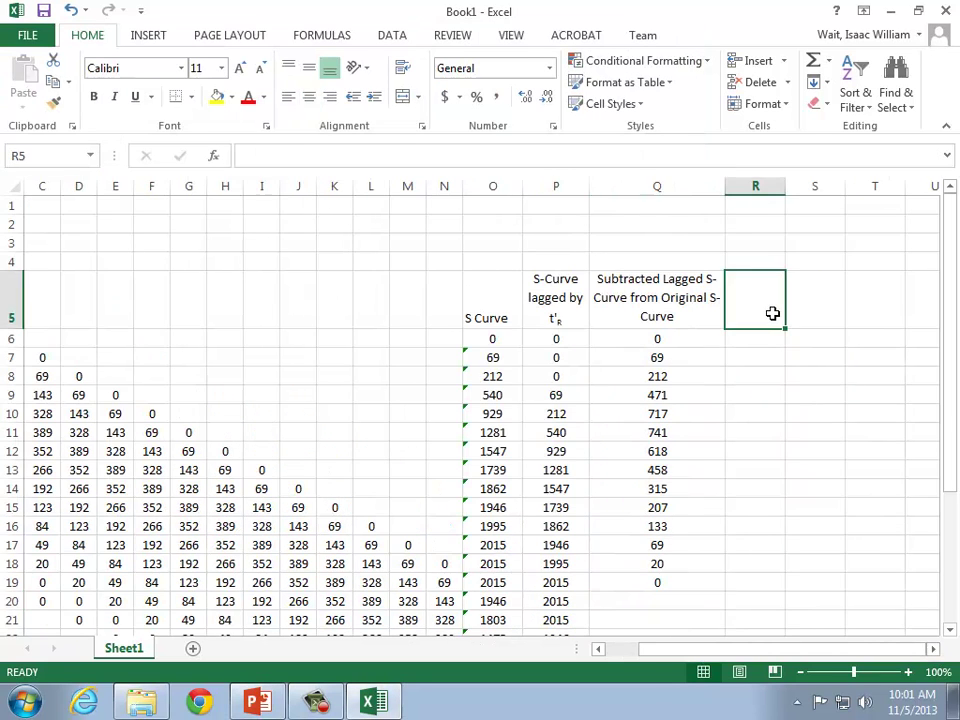
pyautogui.write('Lagged')
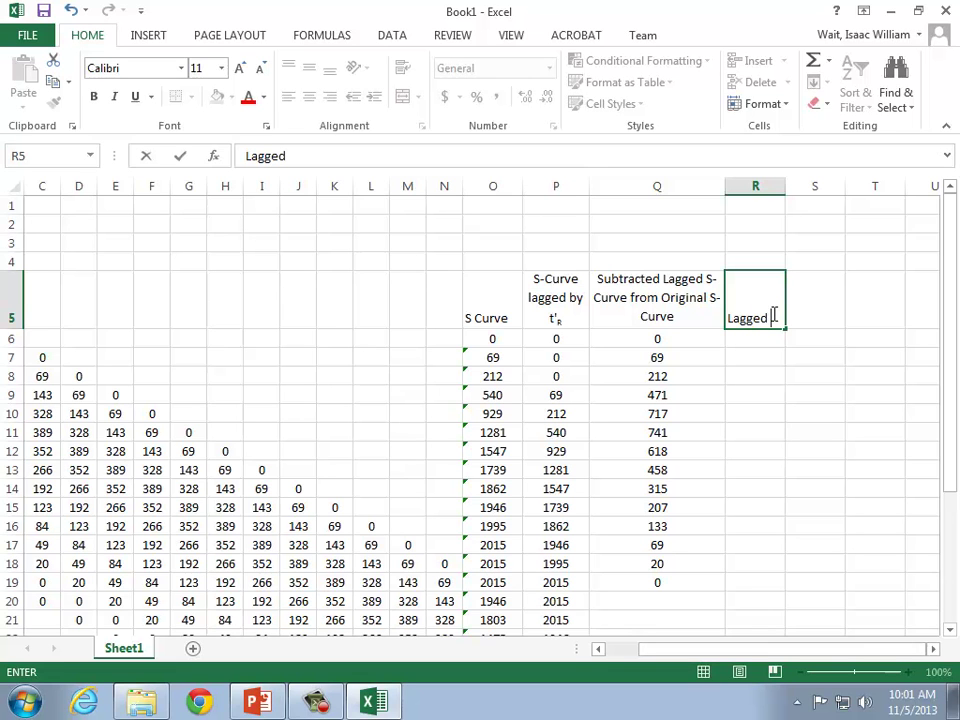
pyautogui.click(772, 313)
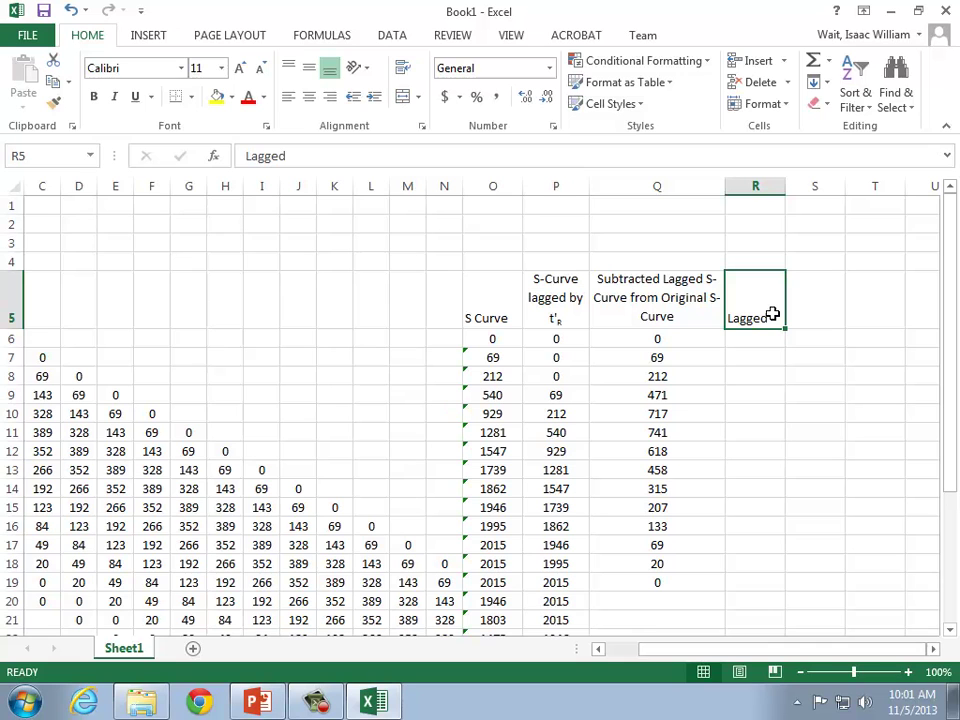
pyautogui.write('4 hou')
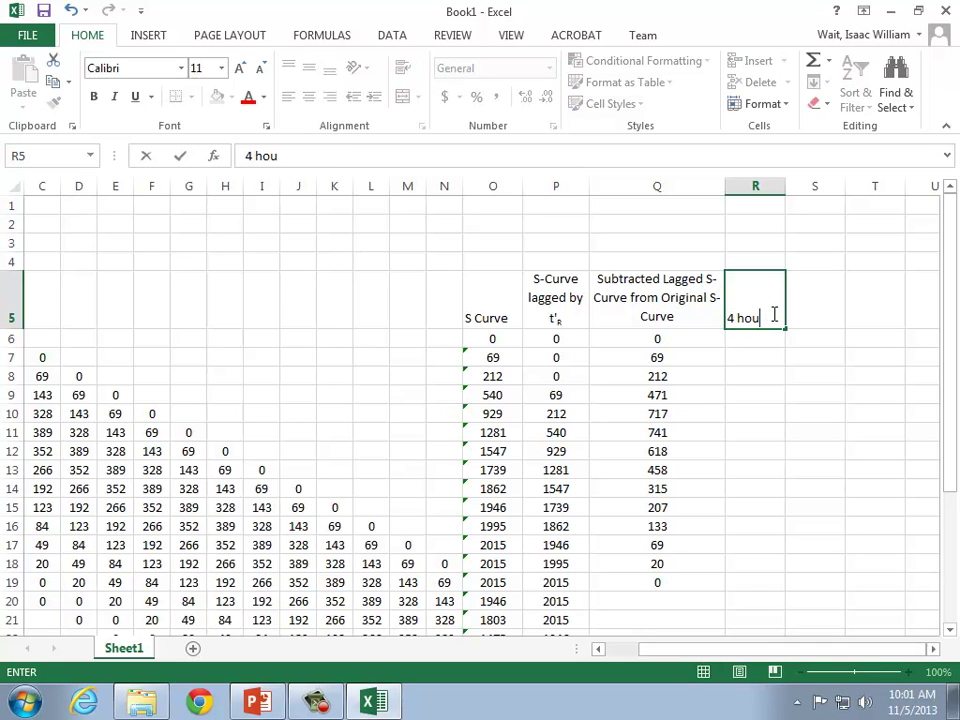
pyautogui.write('r unit hydr')
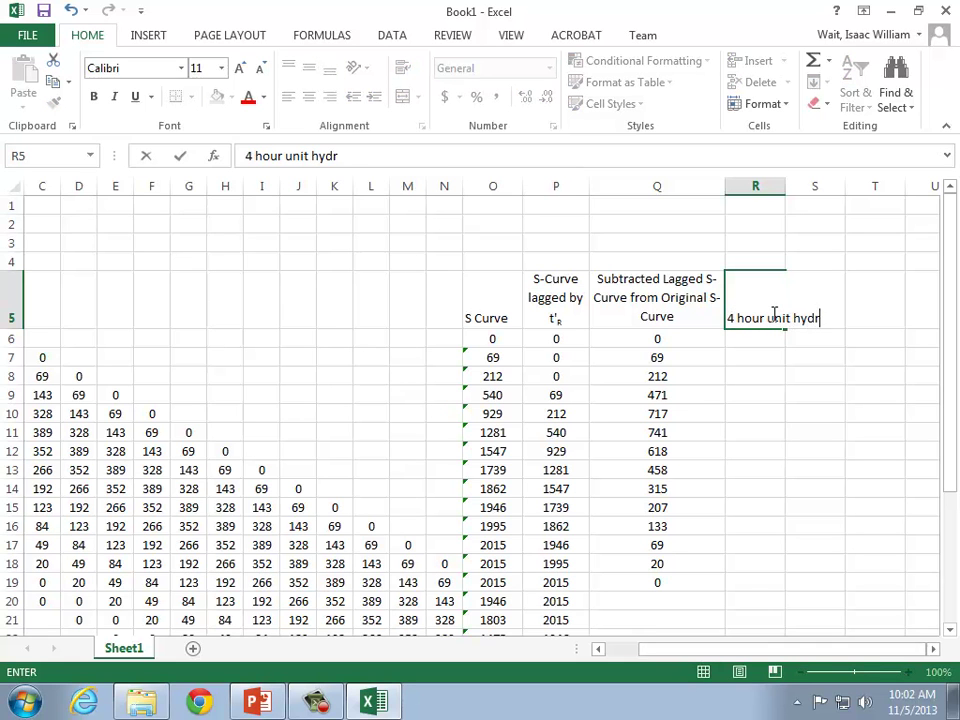
pyautogui.write('ograph')
pyautogui.press('Return')
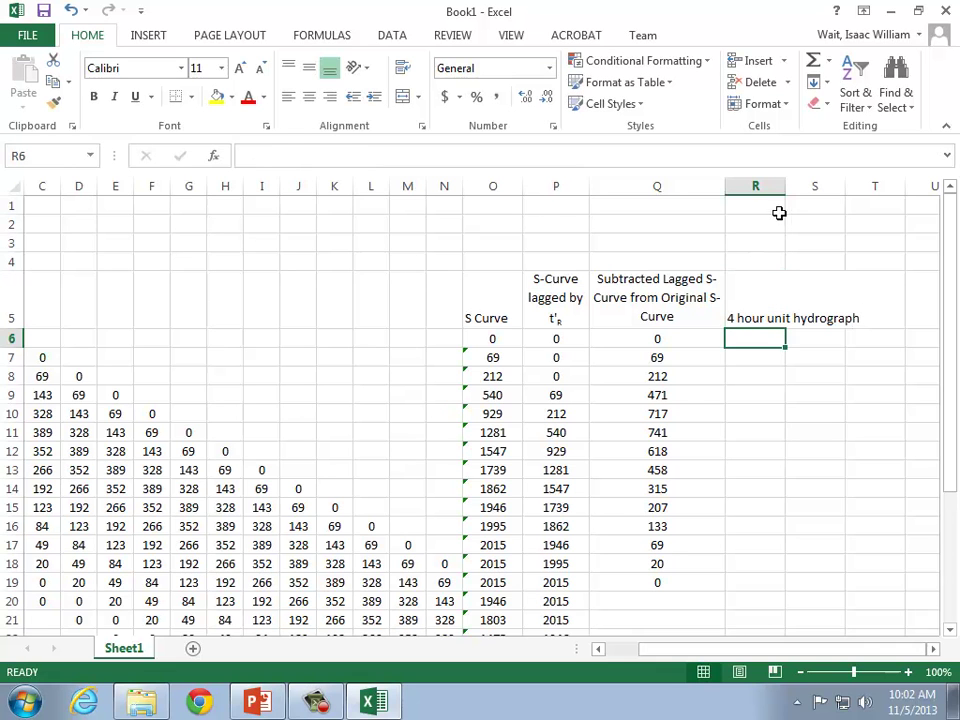
pyautogui.doubleClick(785, 184)
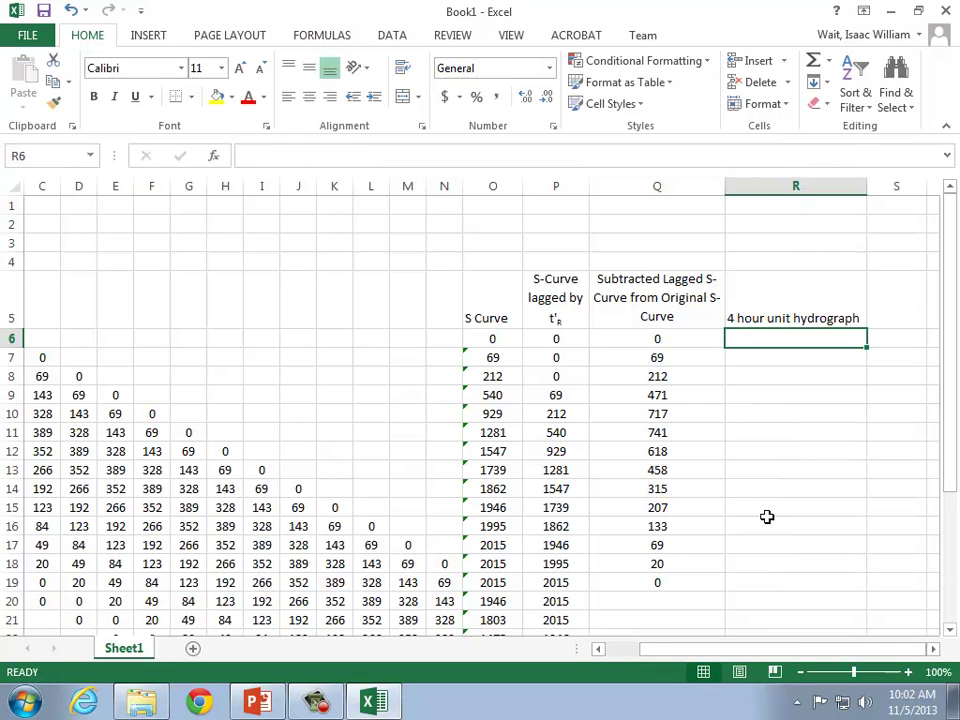
# Enter =Q6/$B$3 in R6 to divide the subtracted curve by the duration ratio, and fill the formula down column R.
pyautogui.write('=')
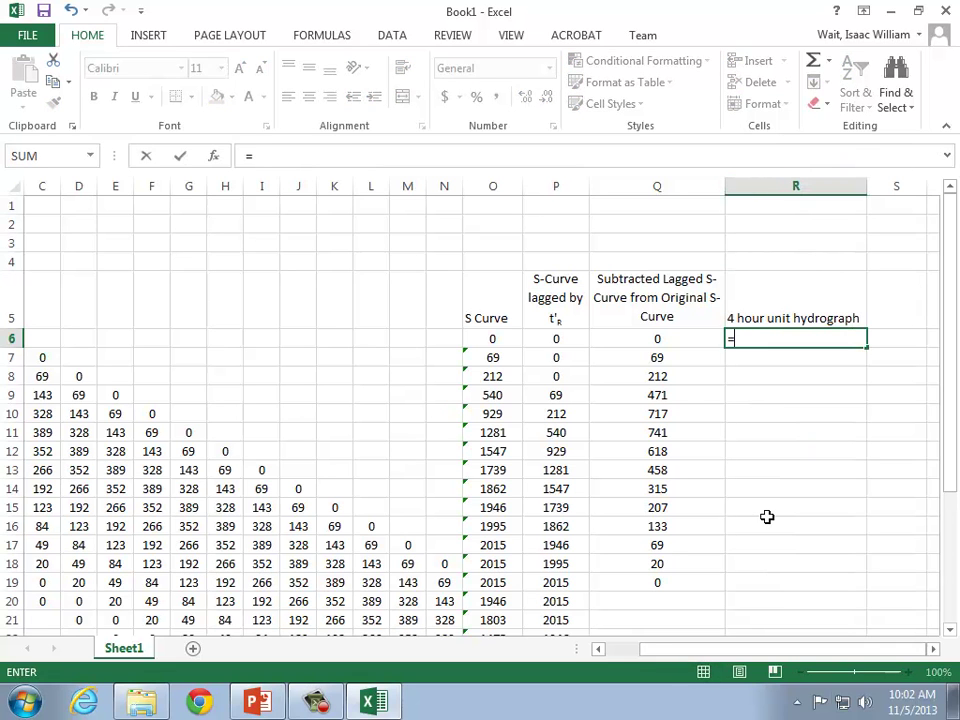
pyautogui.click(669, 340)
pyautogui.write('/')
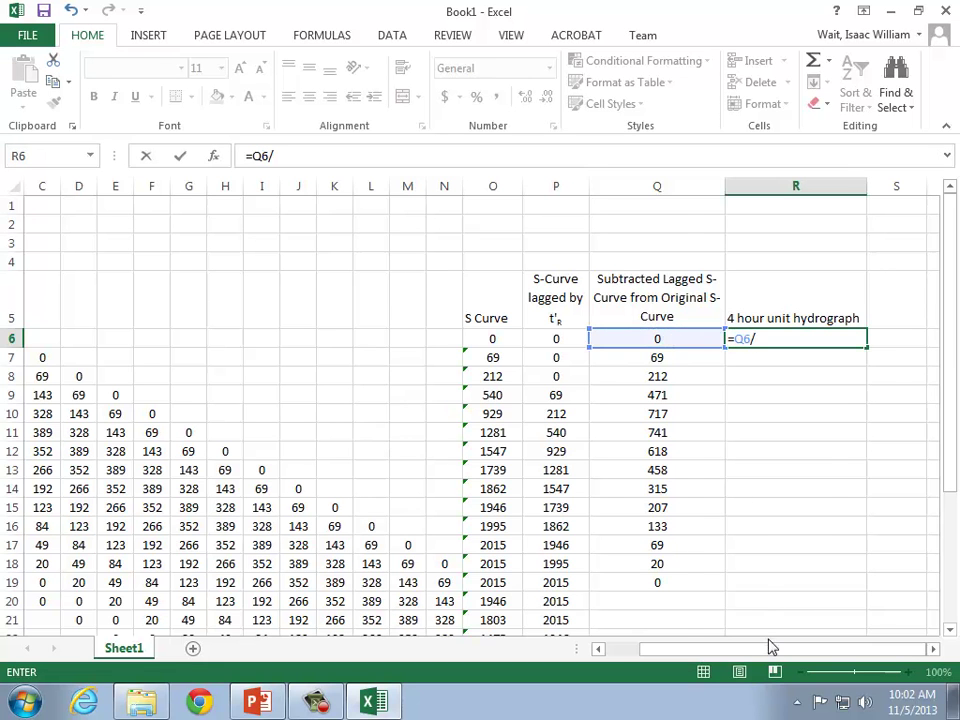
pyautogui.moveTo(769, 647); pyautogui.dragTo(605, 645)
pyautogui.click(107, 244)
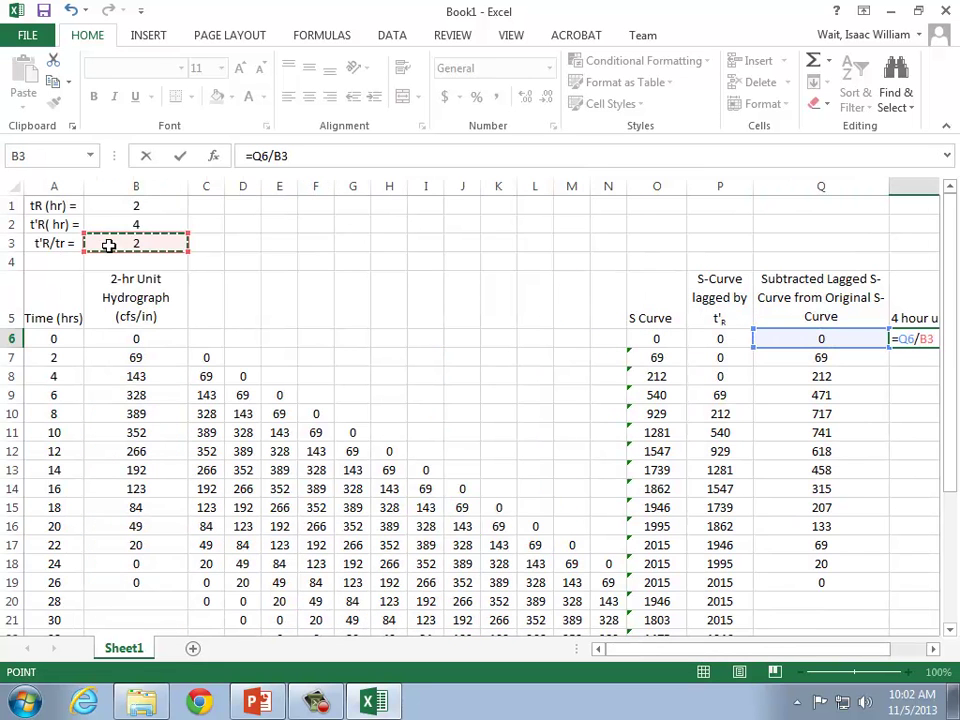
pyautogui.press('F4')
pyautogui.press('Return')
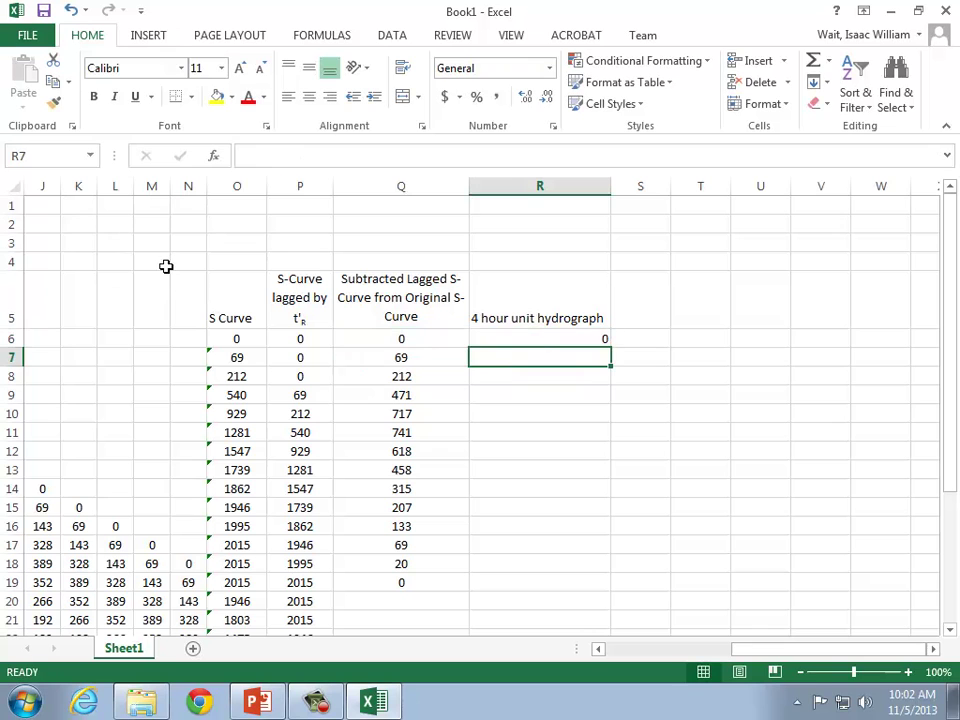
pyautogui.click(581, 337)
pyautogui.doubleClick(609, 346)
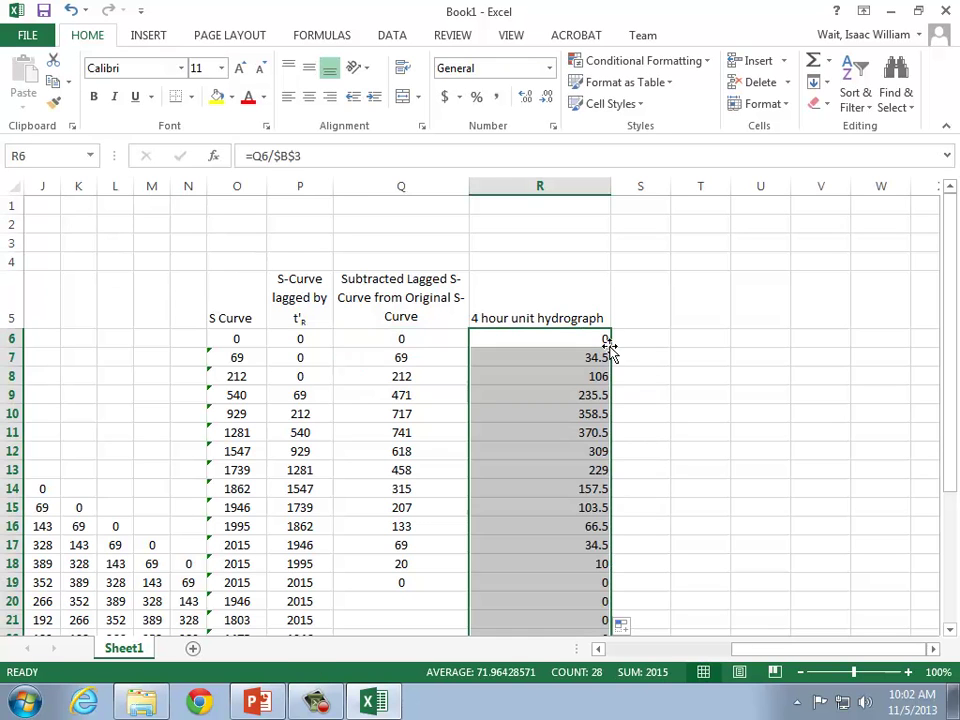
# Clear the surplus 4 hour unit hydrograph formulas from R20:R33, where column Q has no data.
pyautogui.click(640, 564)
pyautogui.scroll(-1, 600, 545)
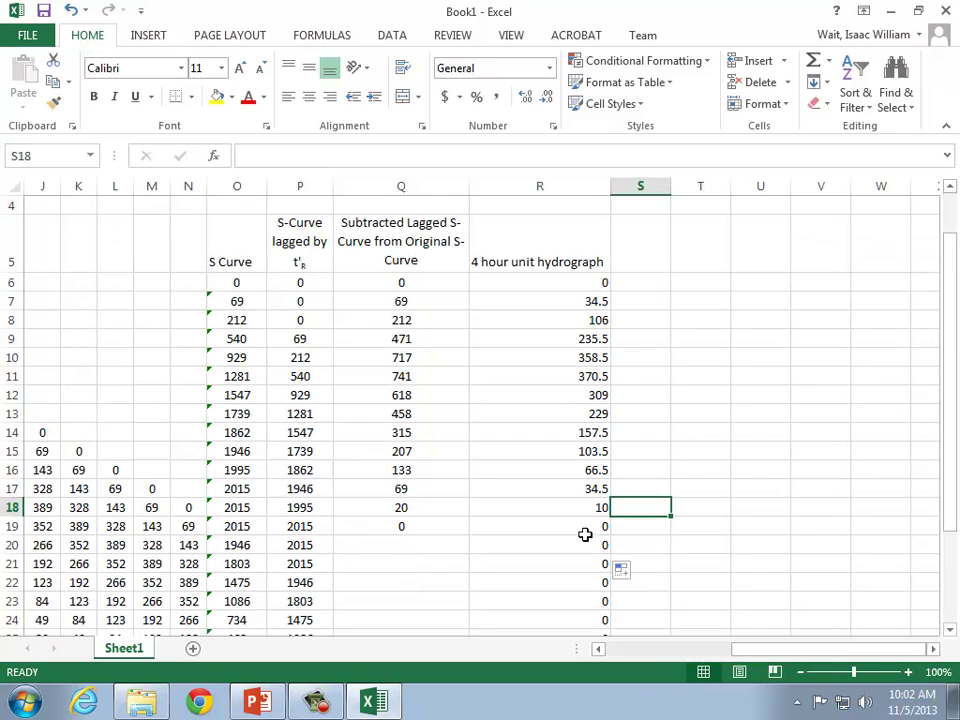
pyautogui.moveTo(584, 540); pyautogui.dragTo(576, 591)
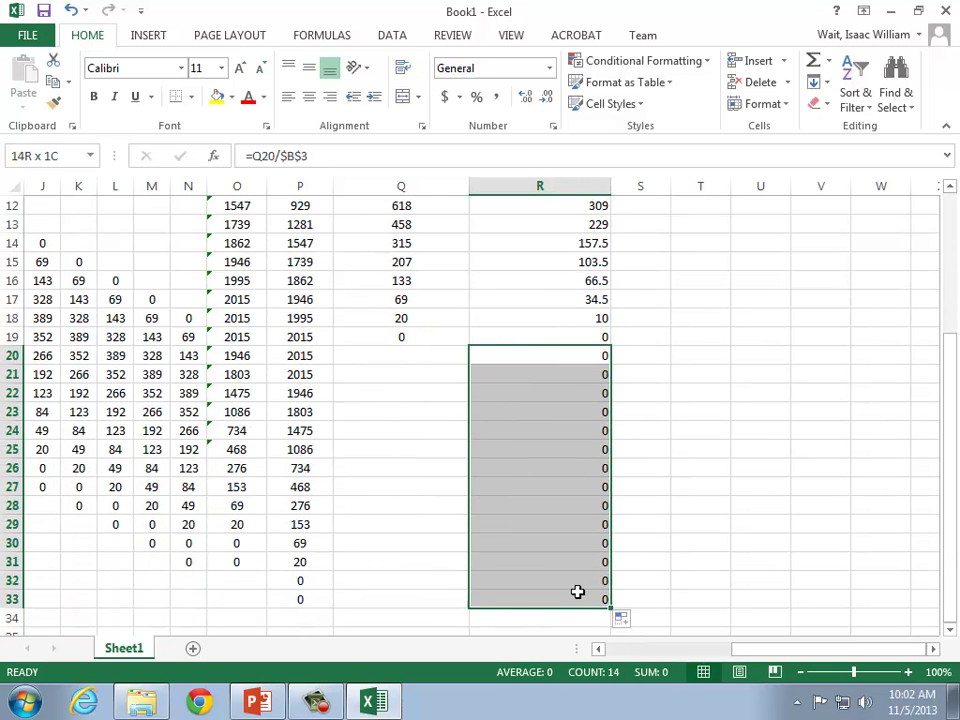
pyautogui.press('Delete')
# Copy the Time (hrs) column with its header from A5:A31 into column S, starting at S5.
pyautogui.moveTo(752, 656); pyautogui.dragTo(740, 655)
pyautogui.scroll(4, 767, 495)
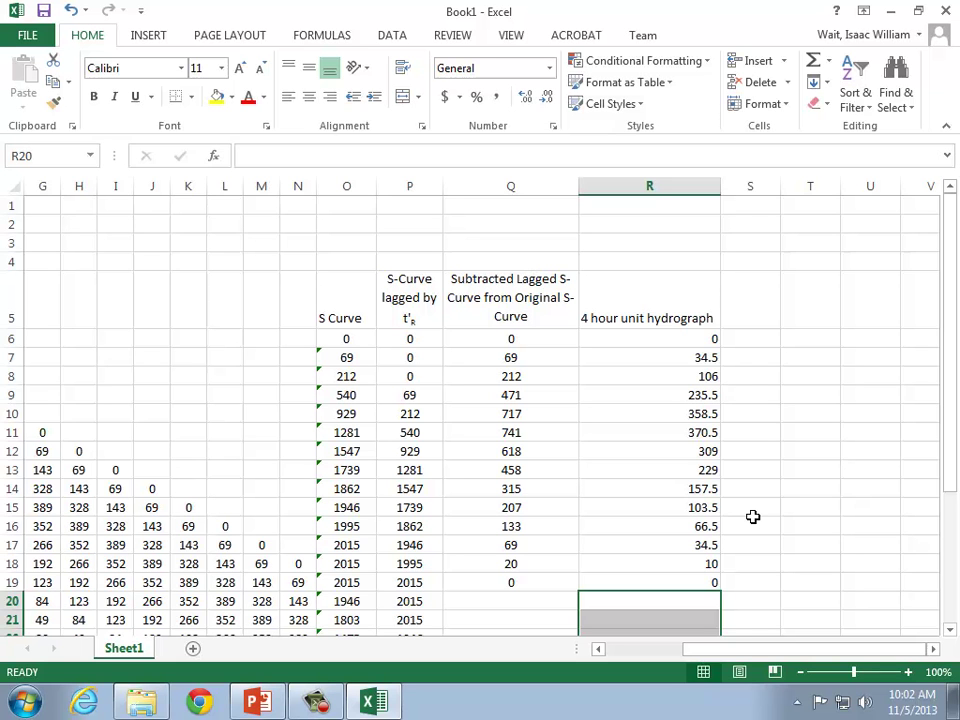
pyautogui.moveTo(859, 658); pyautogui.dragTo(765, 654)
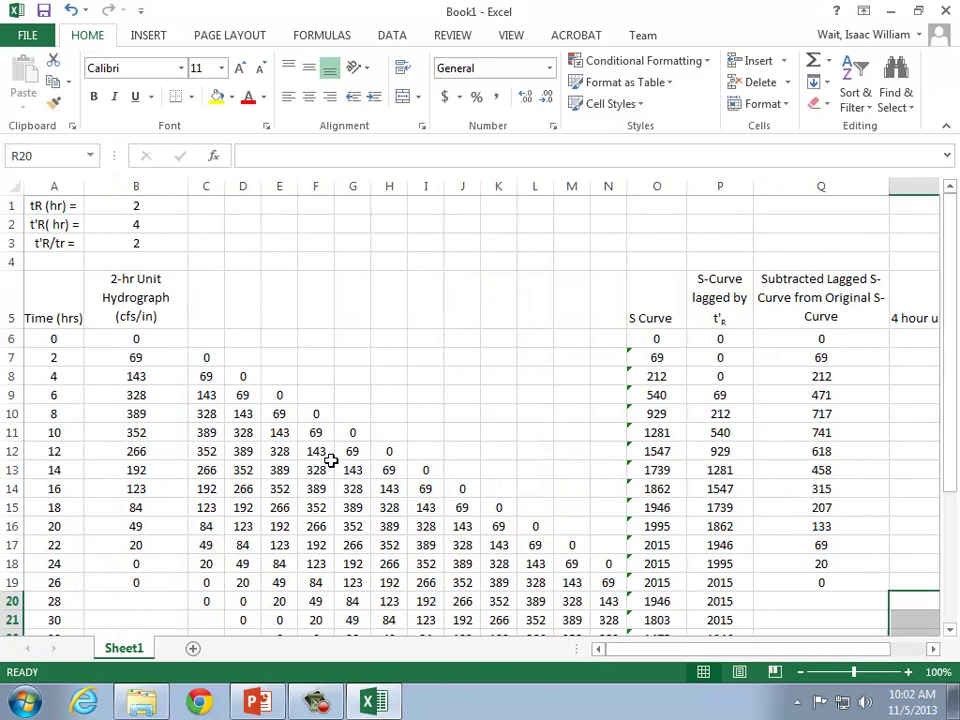
pyautogui.moveTo(41, 300); pyautogui.dragTo(41, 563)
pyautogui.hotkey('ctrl', 'c')
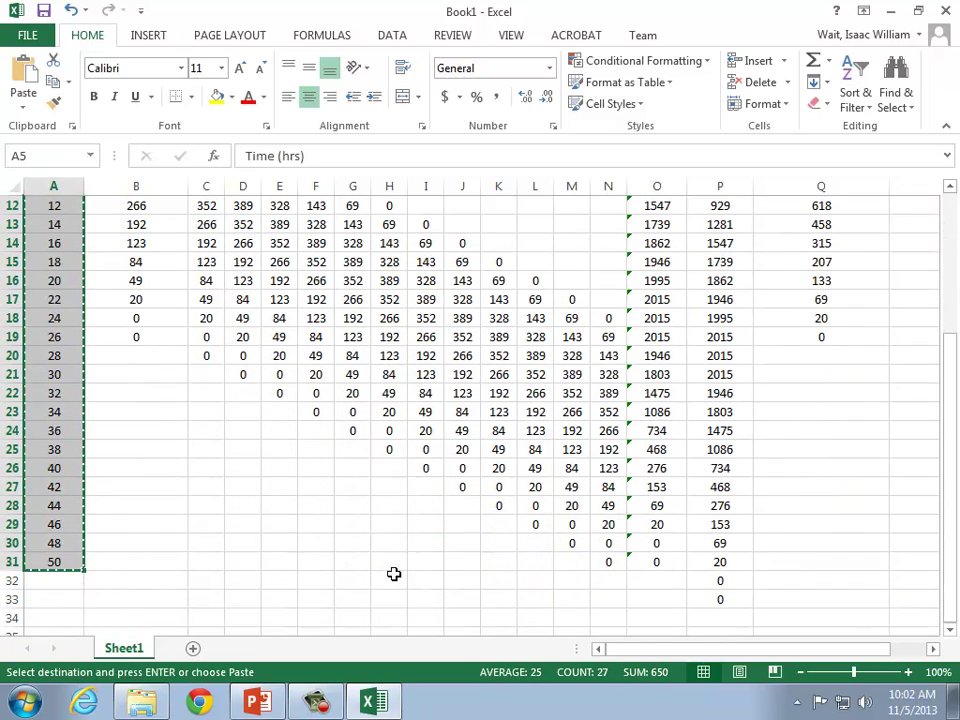
pyautogui.moveTo(651, 649); pyautogui.dragTo(840, 647)
pyautogui.scroll(4, 904, 454)
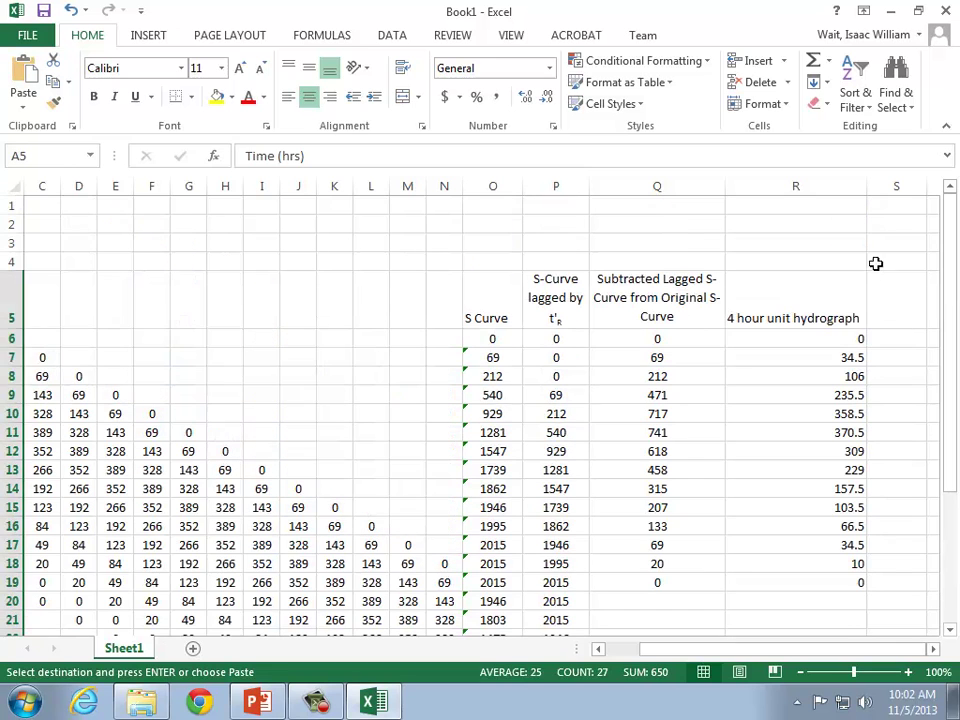
pyautogui.click(896, 302)
pyautogui.hotkey('ctrl', 'v')
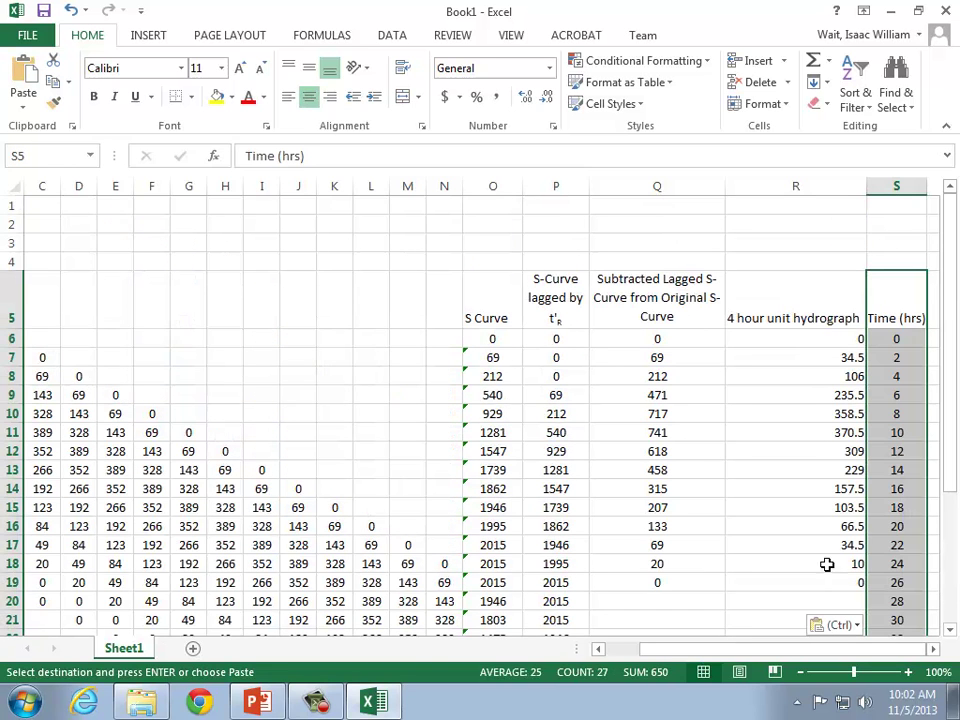
pyautogui.click(810, 617)
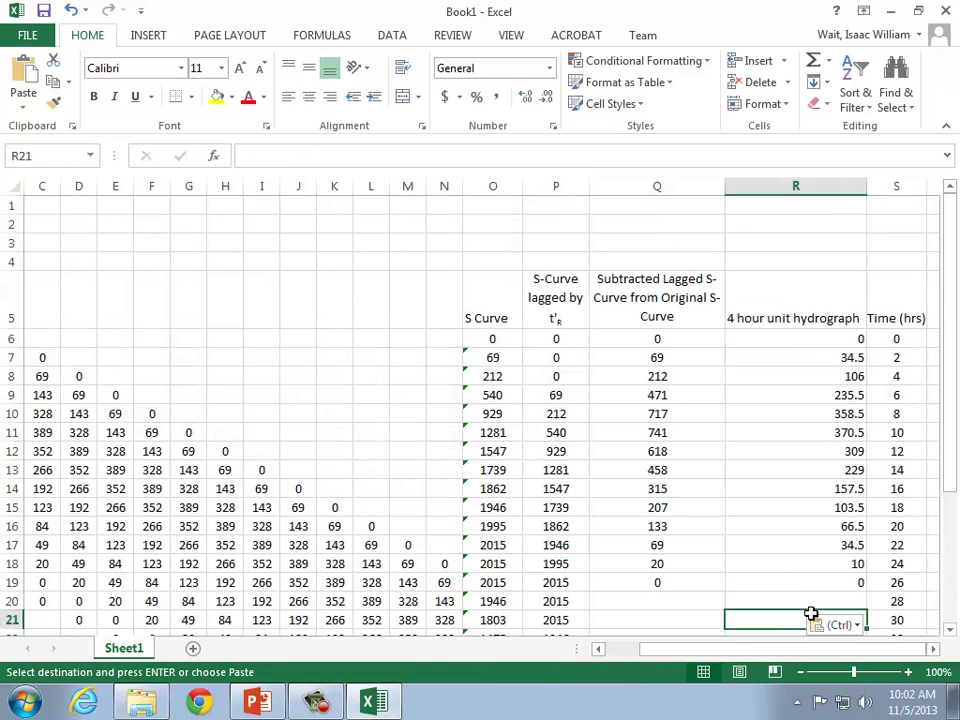
# Add the units to the header in R5 so it reads "4 hour unit hydrograph (cfs/in)".
pyautogui.click(935, 649)
pyautogui.click(895, 467)
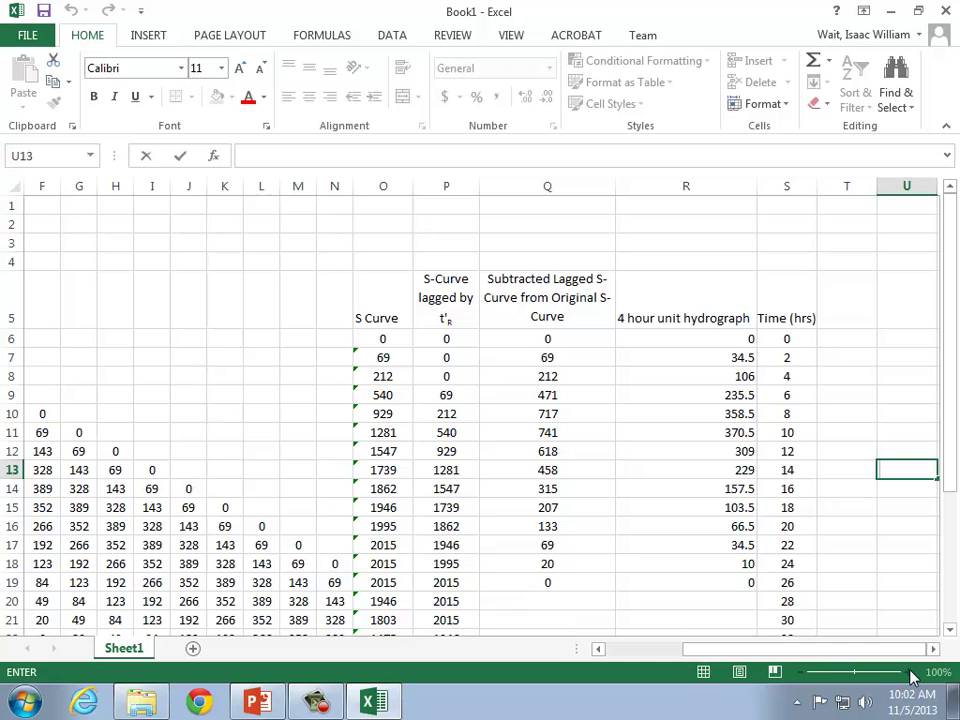
pyautogui.click(889, 619)
pyautogui.click(907, 673)
pyautogui.click(871, 577)
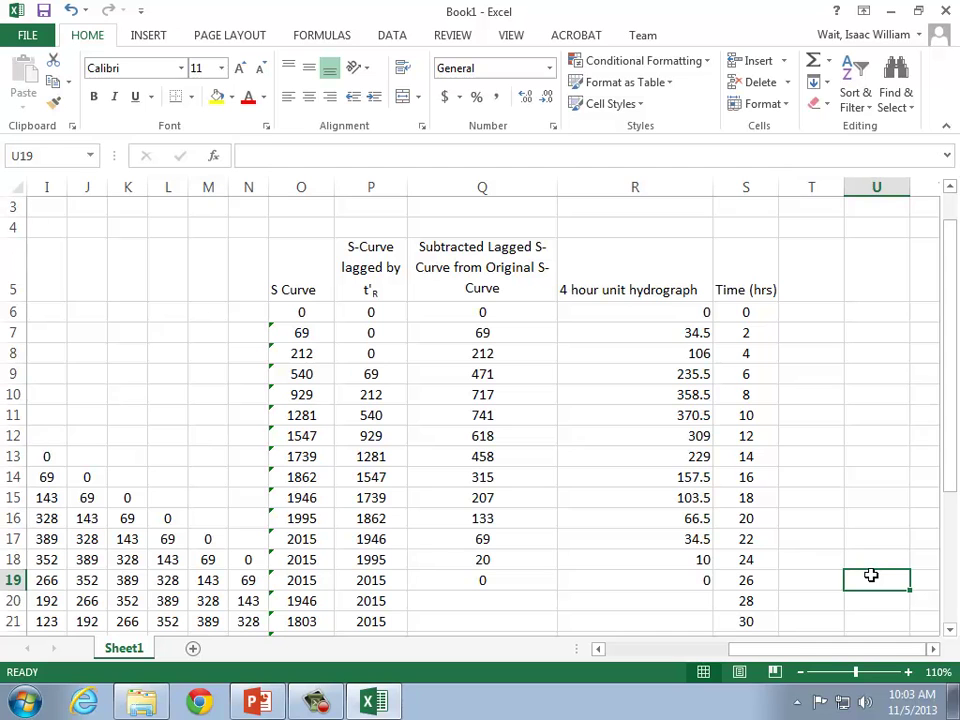
pyautogui.click(611, 248)
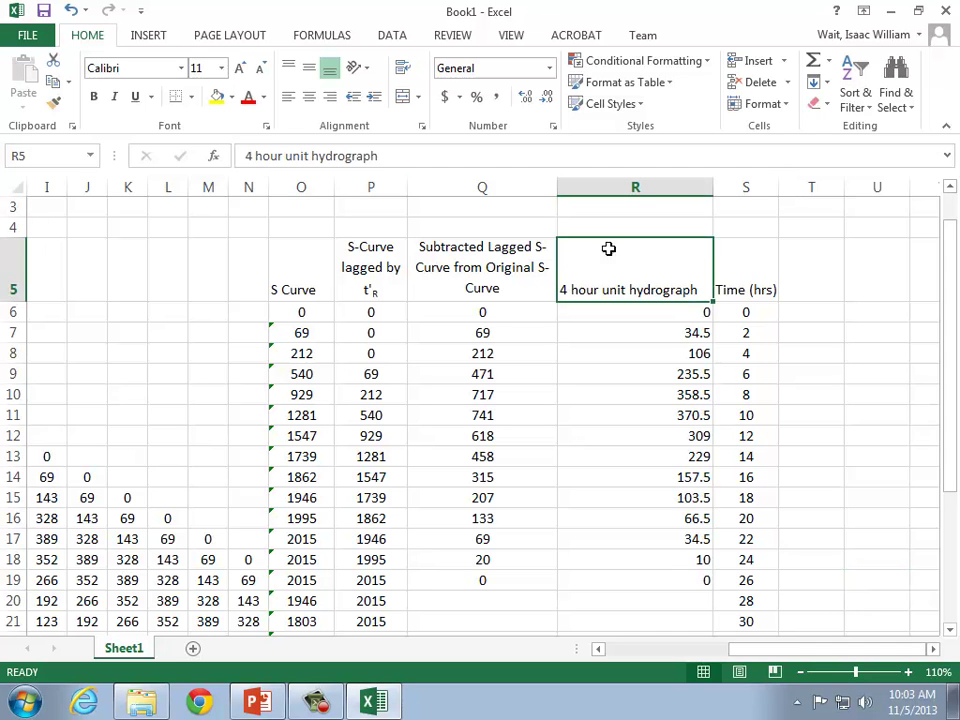
pyautogui.click(498, 160)
pyautogui.write('(cf')
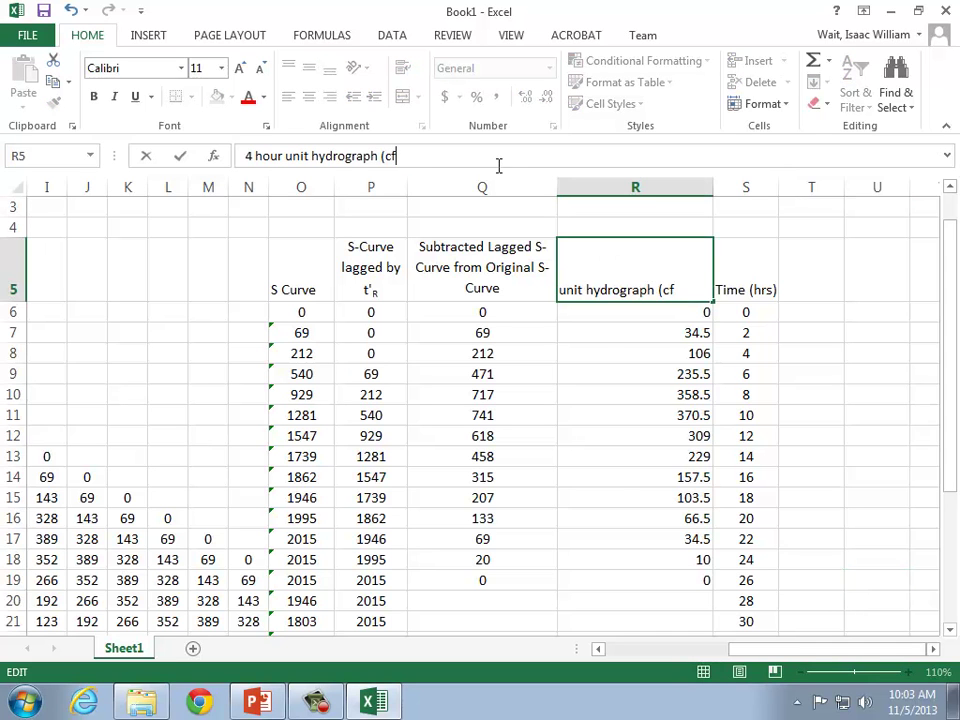
pyautogui.write('s/in)')
pyautogui.press('Return')
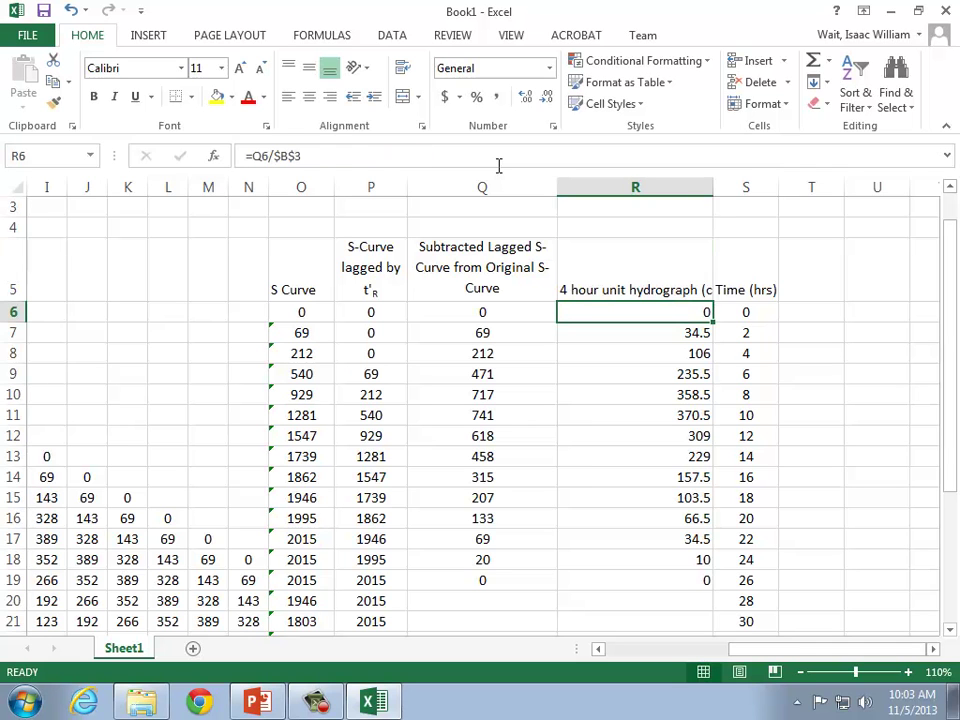
# Wrap and center the text of header R5 and narrow column R so the header spans three lines.
pyautogui.click(628, 259)
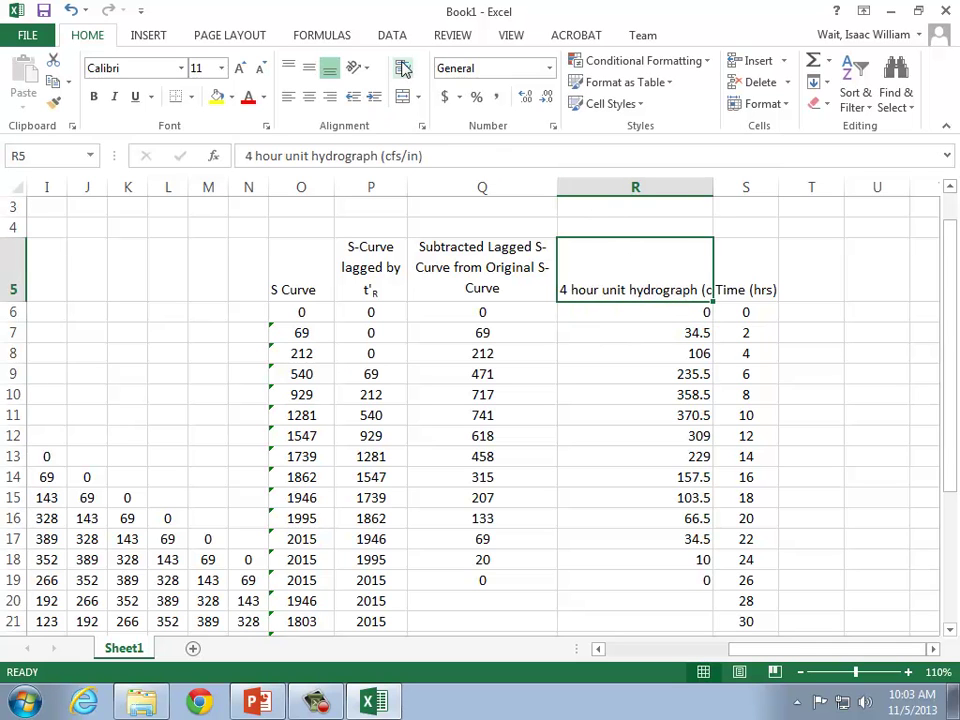
pyautogui.click(403, 68)
pyautogui.click(310, 96)
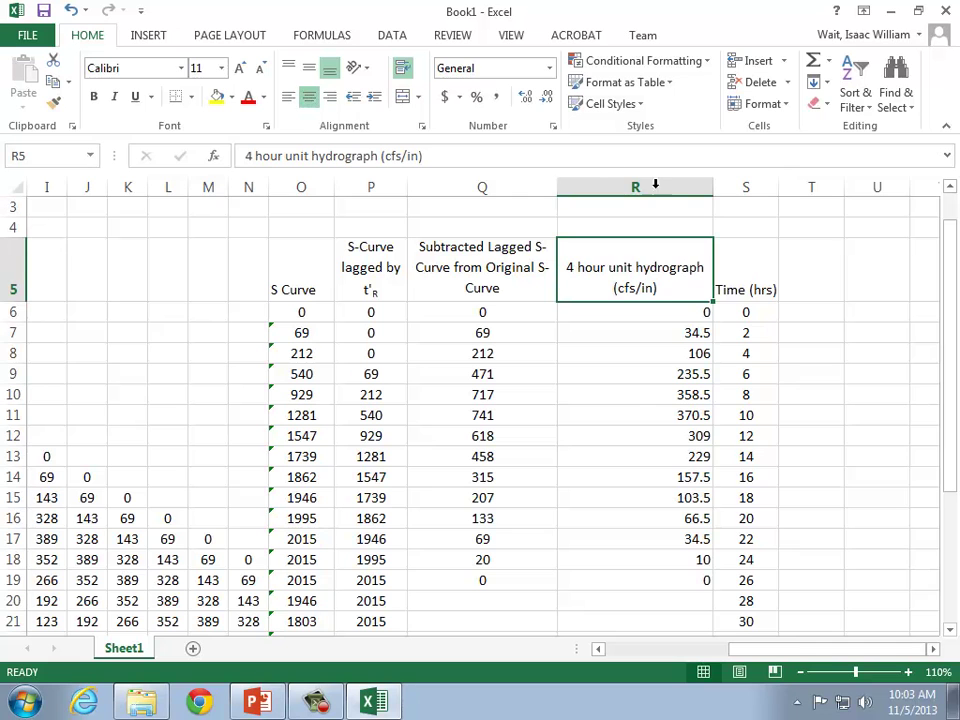
pyautogui.moveTo(715, 190); pyautogui.dragTo(668, 190)
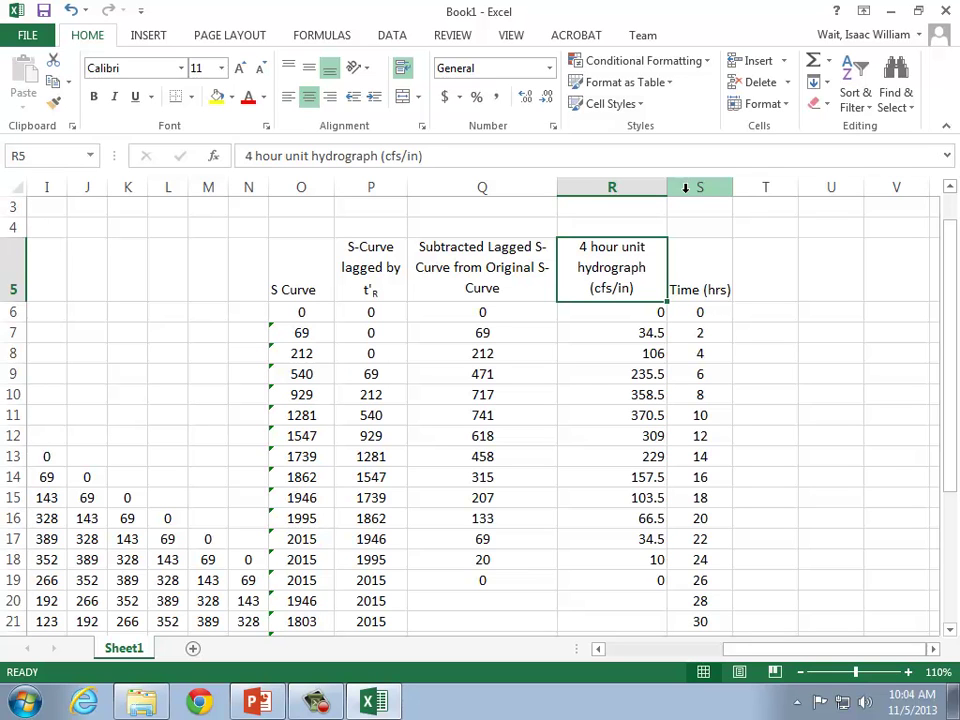
pyautogui.press('Down')
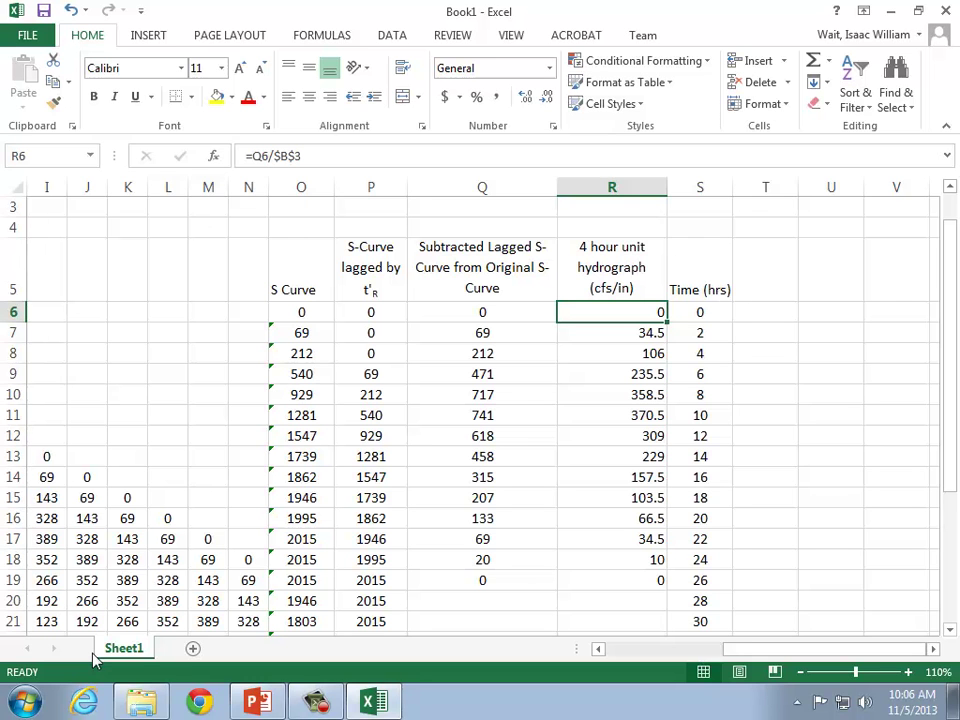
# Switch to PowerPoint, review slide 351 with the four S-curve steps as a slide show, and end the show on the wastewater generation slide.
pyautogui.hotkey('alt', 'Tab')
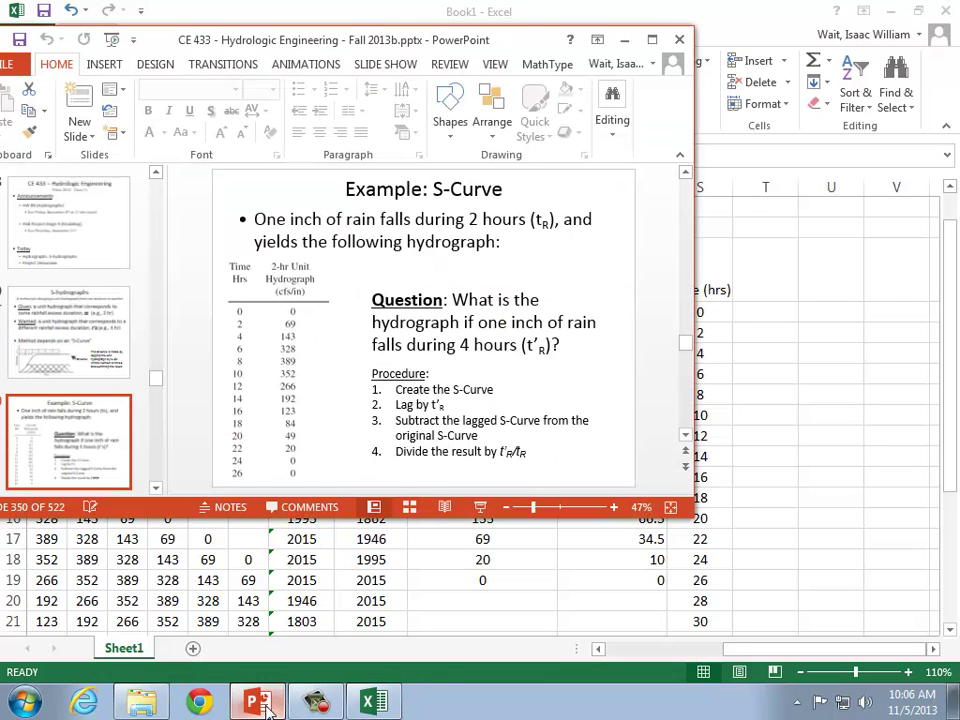
pyautogui.click(655, 39)
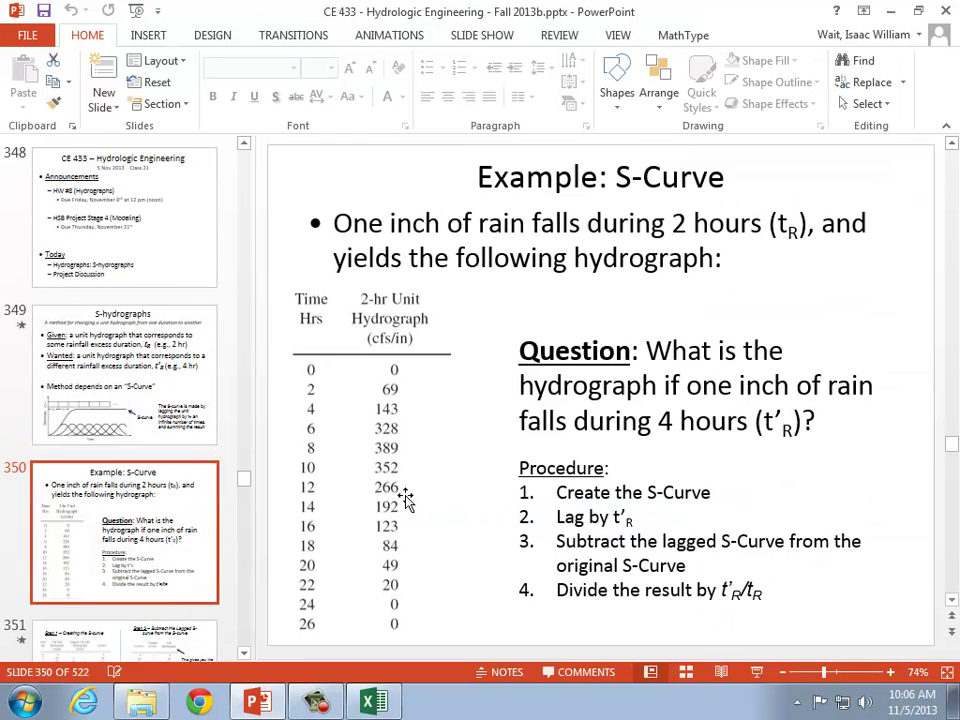
pyautogui.scroll(-1, 203, 518)
pyautogui.scroll(-1, 203, 518)
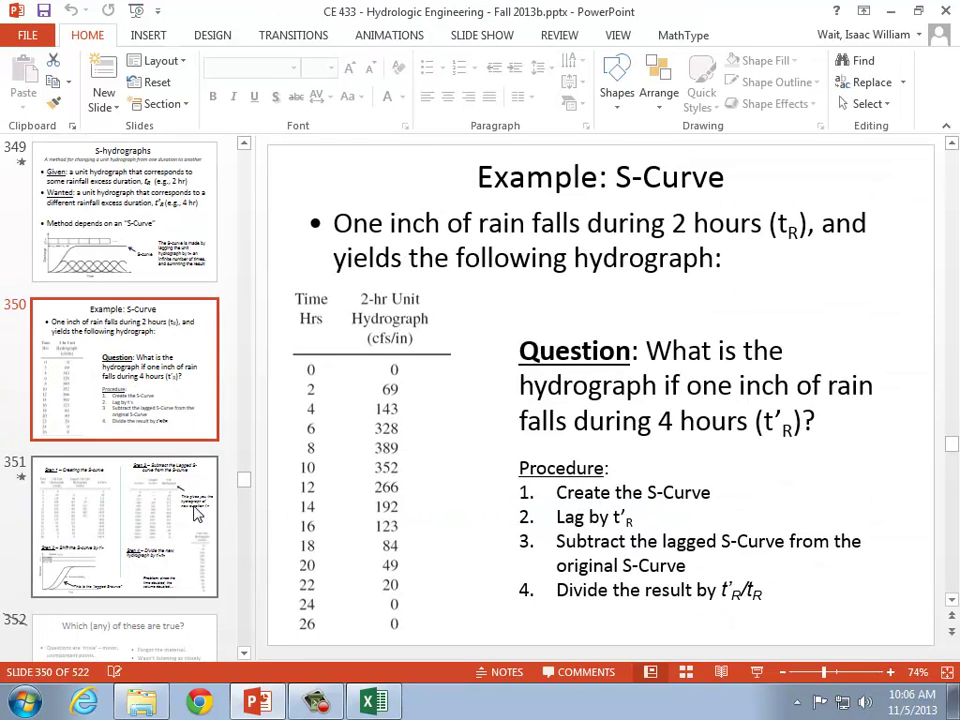
pyautogui.click(203, 518)
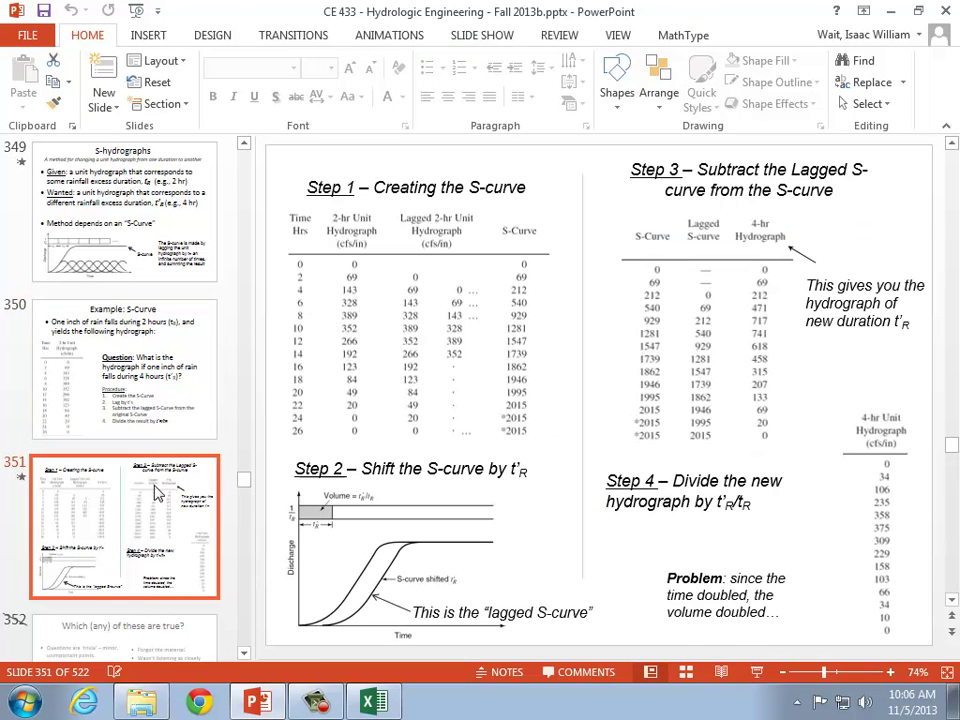
pyautogui.click(760, 671)
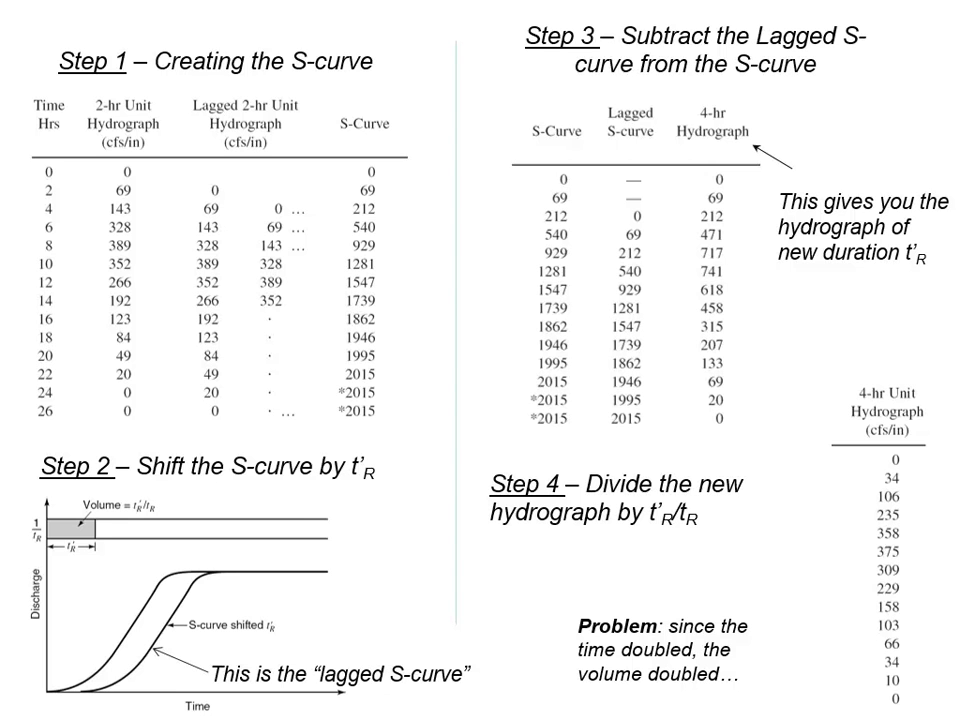
pyautogui.press('Right')
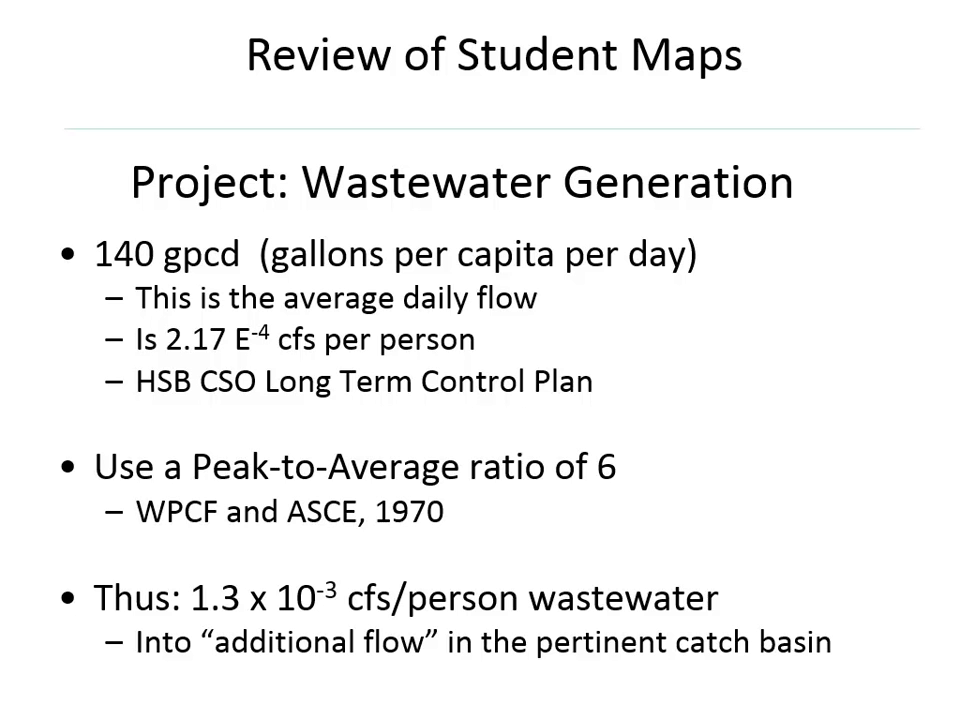
pyautogui.press('Escape')
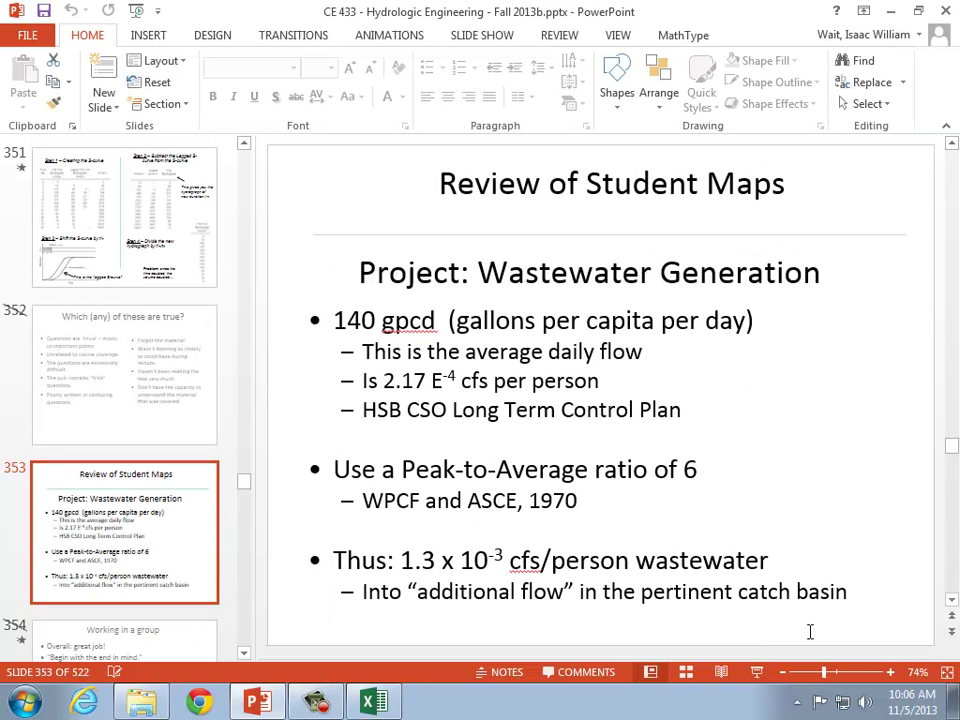
# Switch to File Explorer and open Good Catchment Boundaries.pdf from the HSB Phase 3 submissions folder inside CE 433 - Hydrologic Engineering.
pyautogui.click(150, 703)
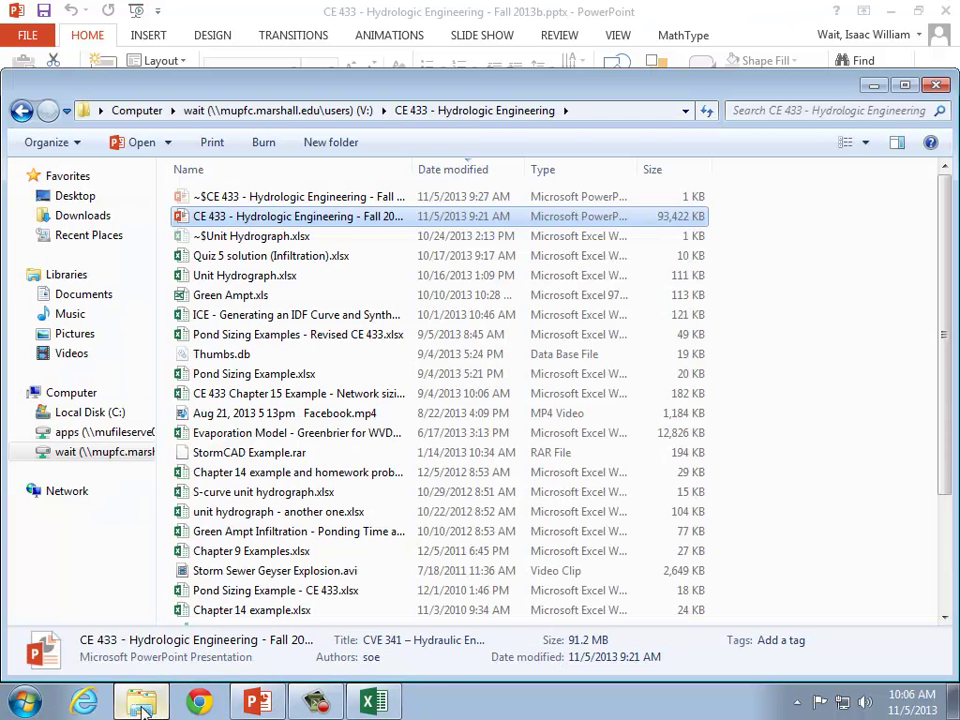
pyautogui.click(97, 455)
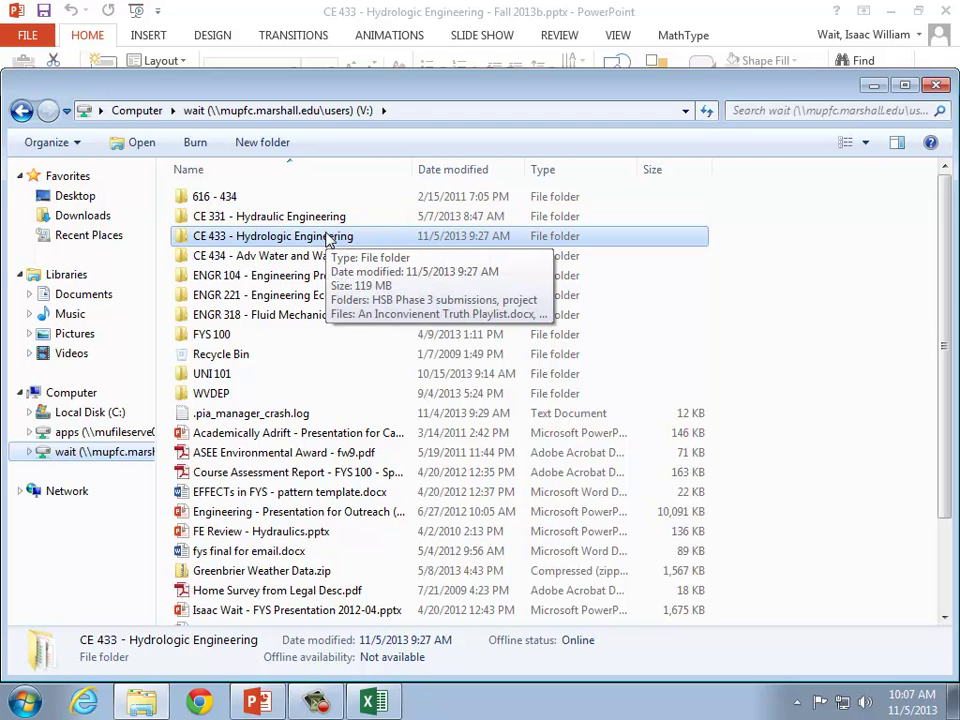
pyautogui.doubleClick(330, 238)
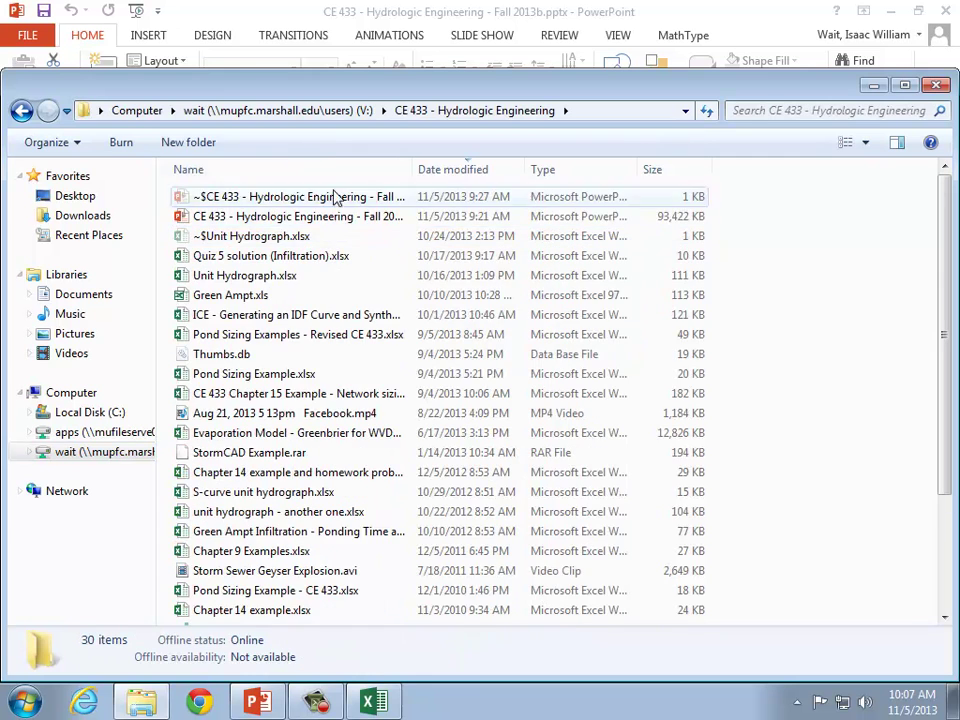
pyautogui.doubleClick(318, 200)
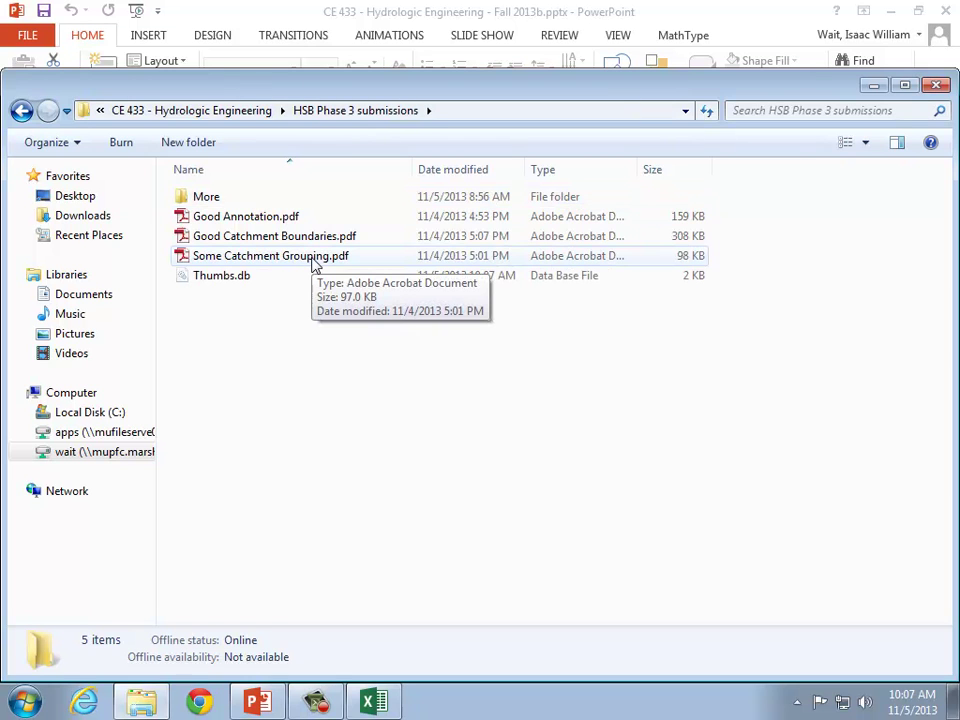
pyautogui.click(316, 243)
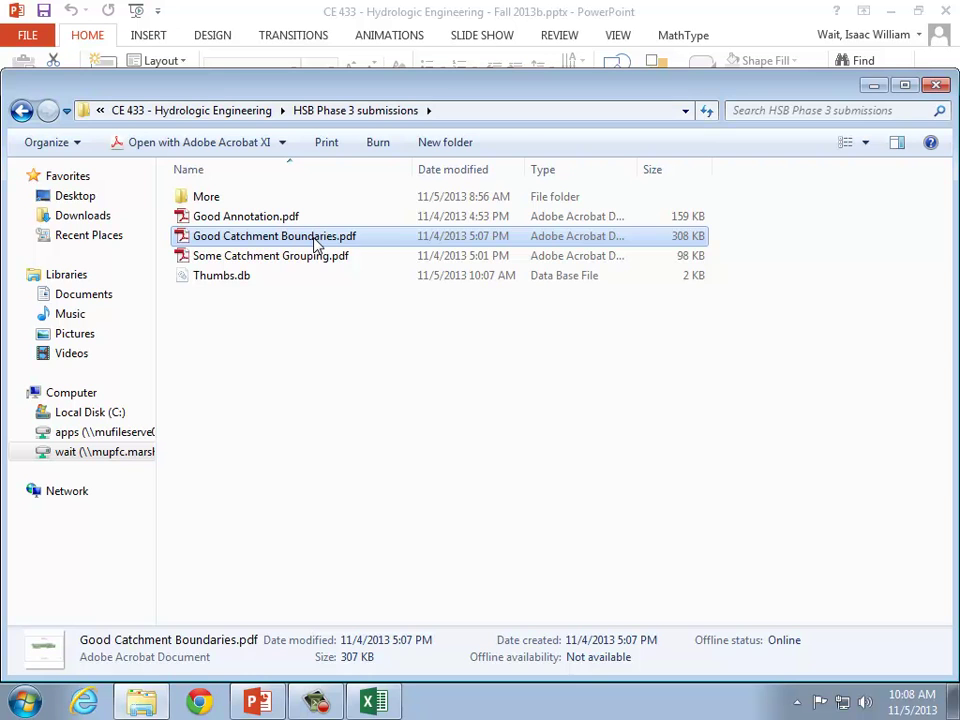
pyautogui.click(326, 254)
pyautogui.doubleClick(330, 240)
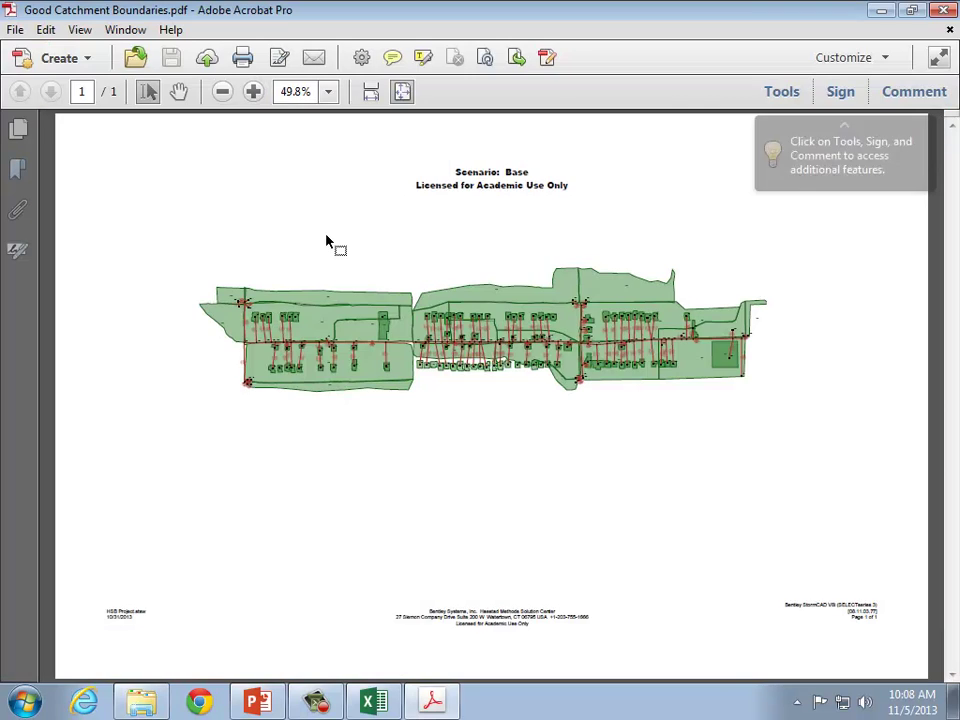
# Enlarge the catchment boundaries map to 125% and examine the catchments along the first blocks of the sewer main.
pyautogui.click(253, 92)
pyautogui.click(253, 92)
pyautogui.click(253, 92)
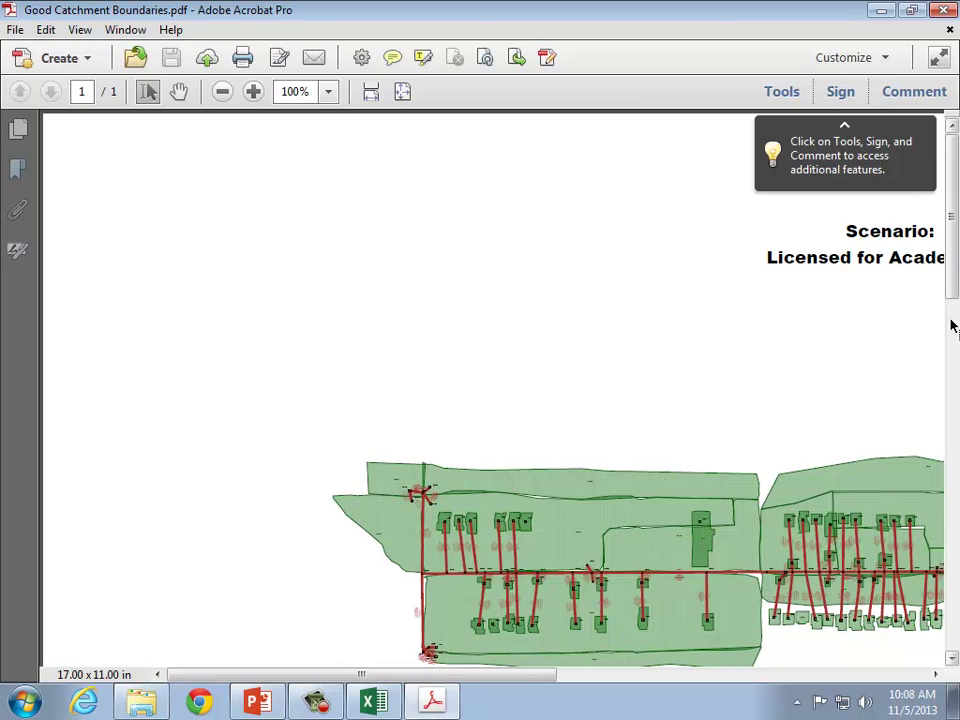
pyautogui.scroll(-3, 485, 487)
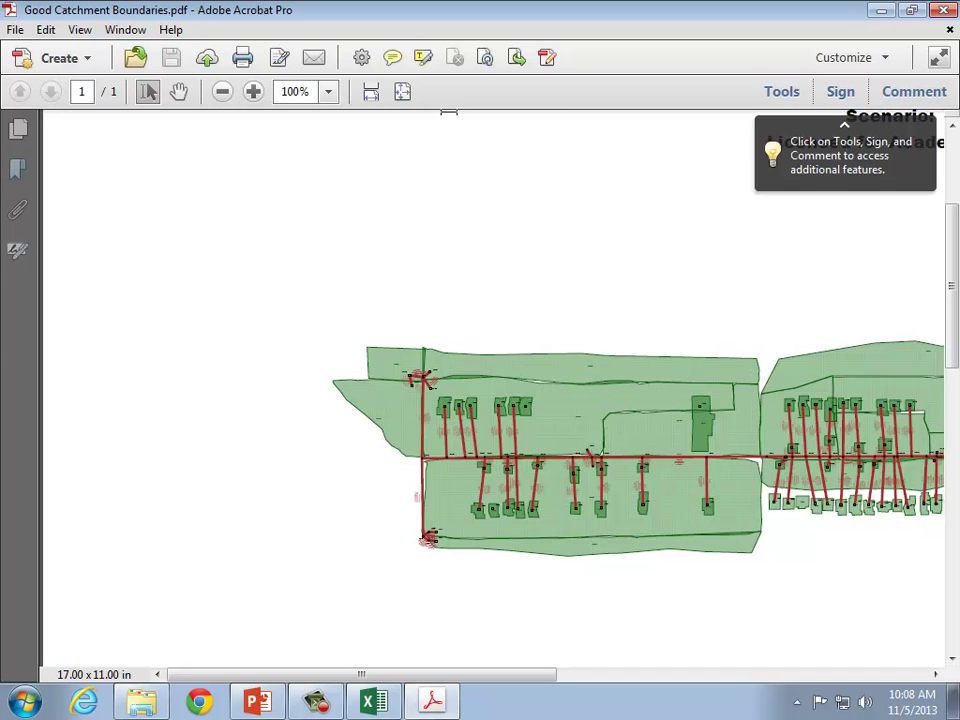
pyautogui.click(253, 91)
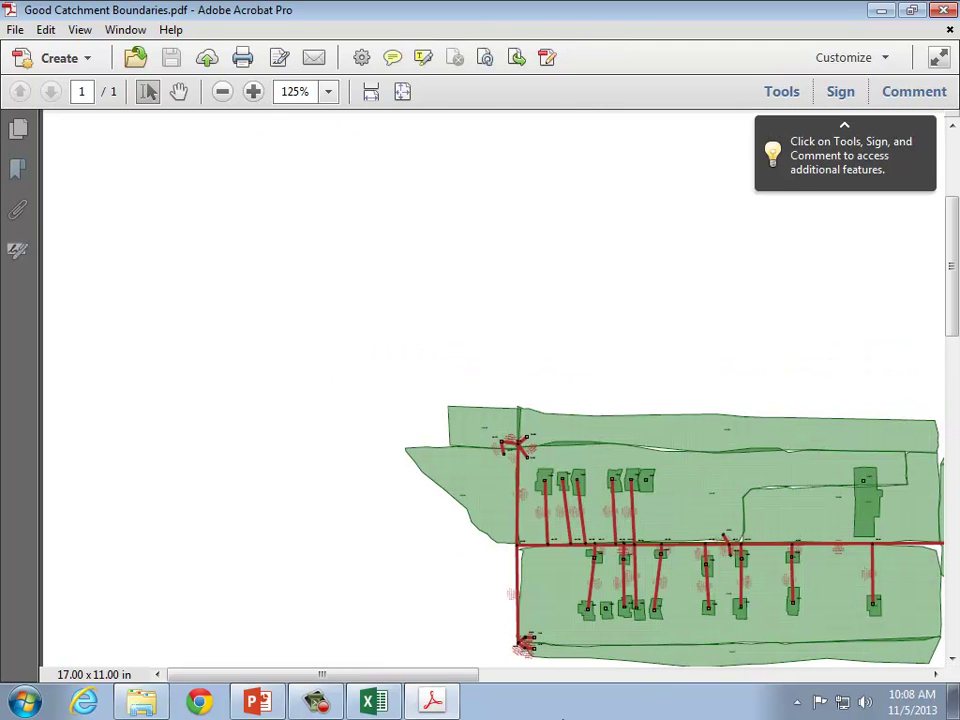
pyautogui.moveTo(467, 677); pyautogui.dragTo(580, 686)
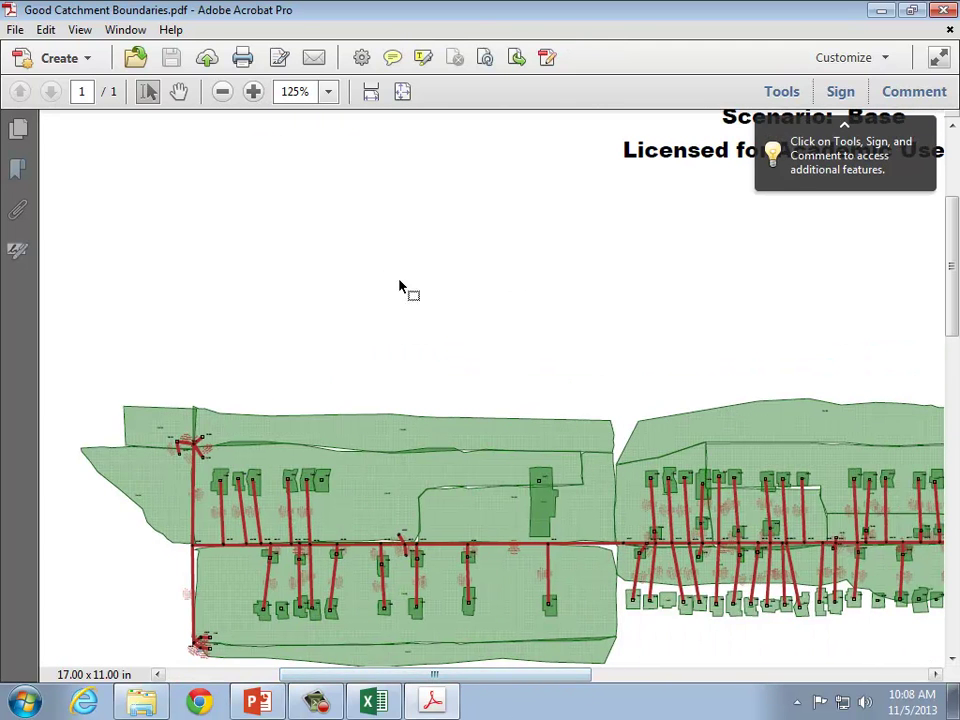
# Examine the catchment outlines and building laterals near catch basins CB-168 to CB-170 at 400%, and view the surrounding block at 200%.
pyautogui.click(327, 91)
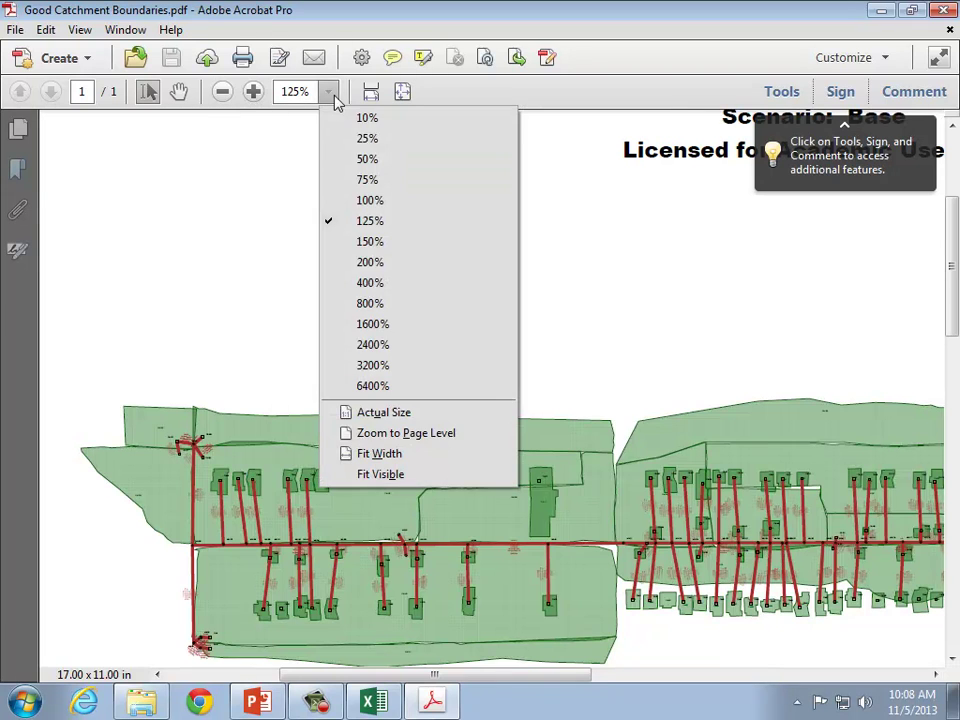
pyautogui.click(405, 282)
pyautogui.moveTo(951, 213); pyautogui.dragTo(955, 305)
pyautogui.scroll(-2, 955, 305)
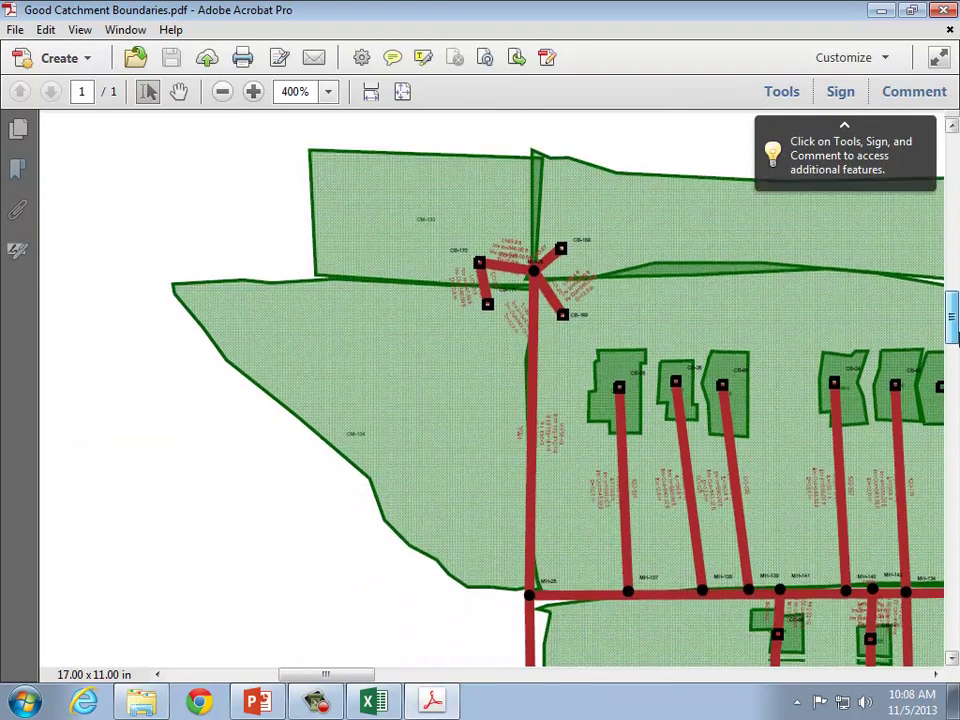
pyautogui.moveTo(363, 678); pyautogui.dragTo(403, 660)
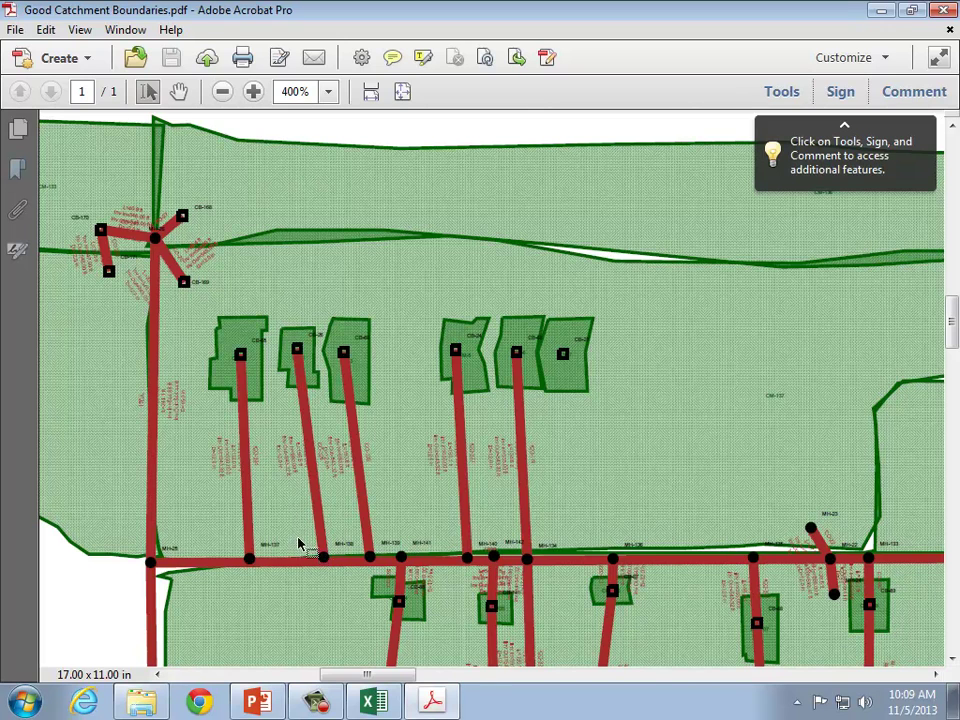
pyautogui.click(224, 91)
pyautogui.click(224, 91)
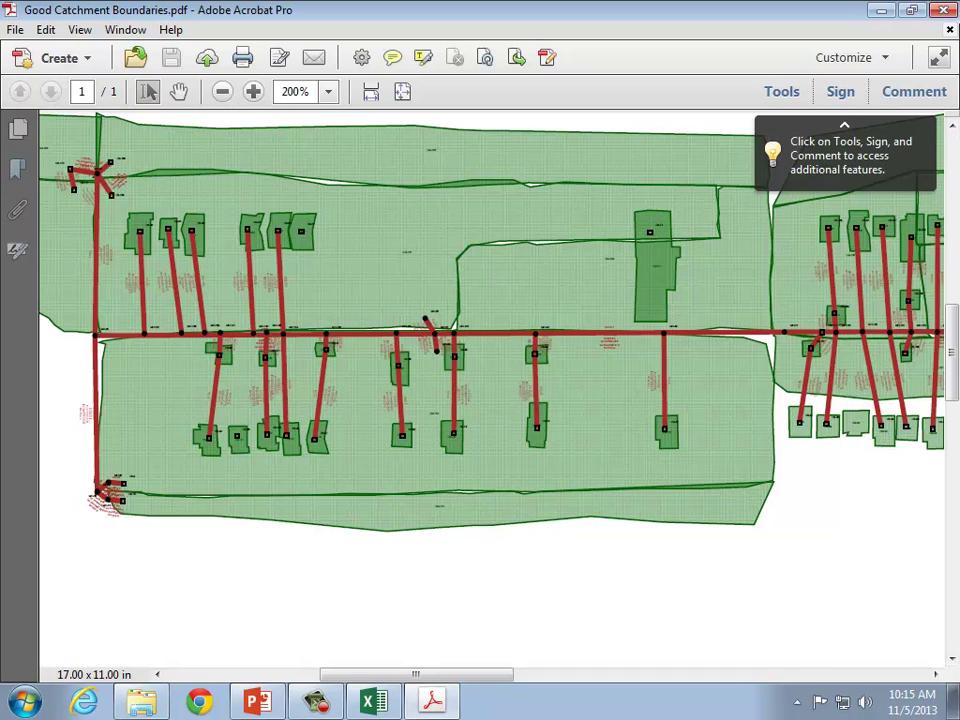
# Close Good Catchment Boundaries.pdf and open Good Annotation.pdf from the HSB Phase 3 submissions folder.
pyautogui.click(950, 29)
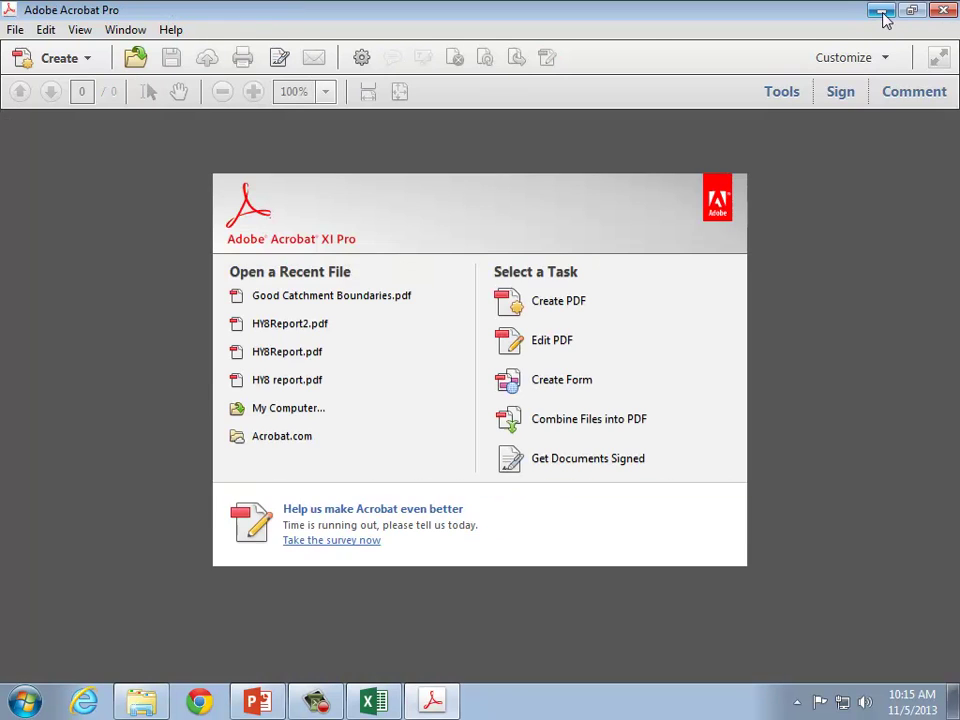
pyautogui.click(881, 13)
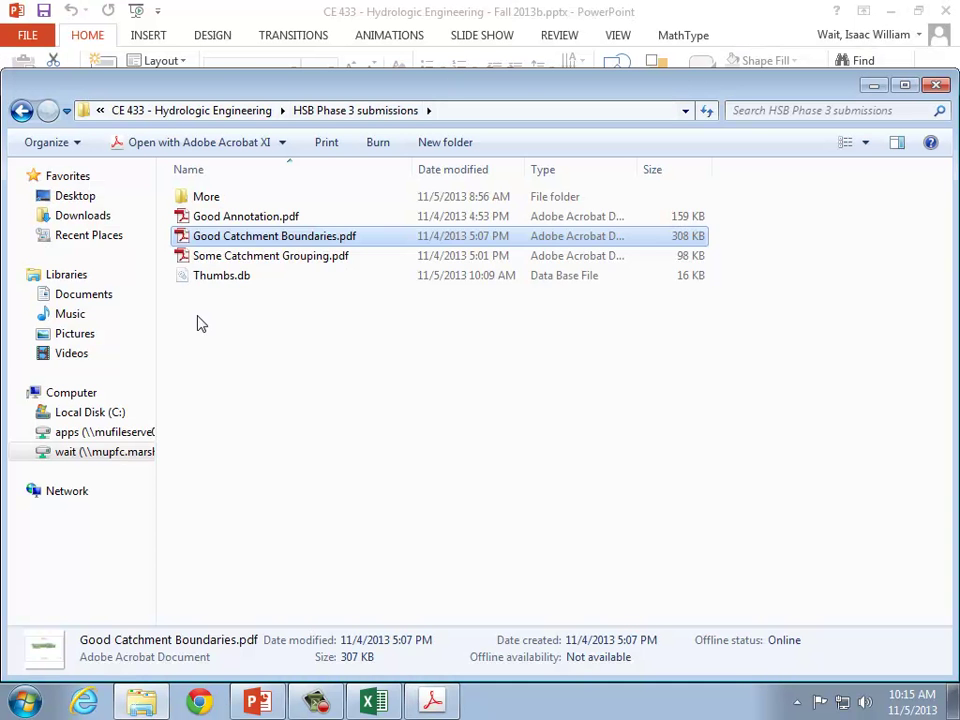
pyautogui.click(248, 218)
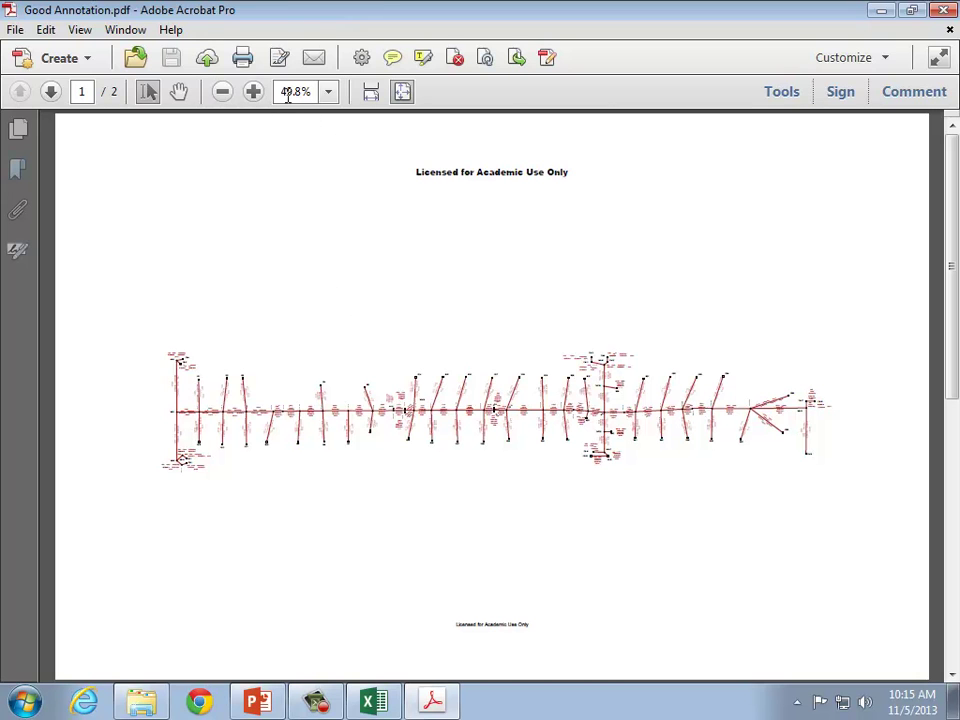
# Examine the pipe and node labels around MH-9 and TAP 18 to TAP 20 on page 1 at 300%.
pyautogui.click(328, 91)
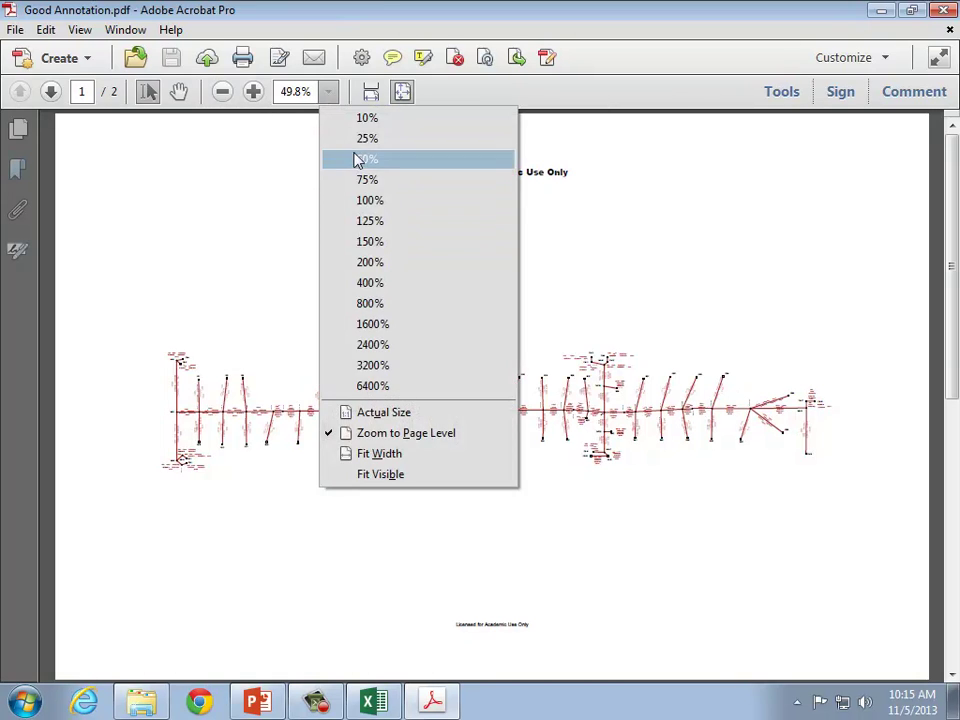
pyautogui.click(381, 283)
pyautogui.moveTo(951, 140); pyautogui.dragTo(949, 381)
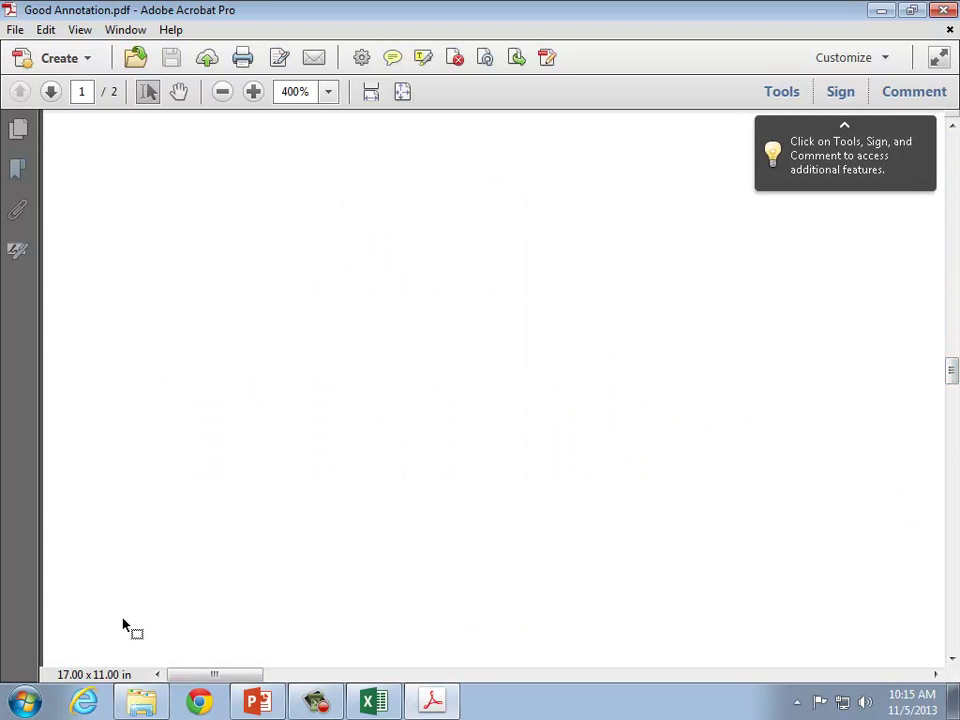
pyautogui.moveTo(208, 677); pyautogui.dragTo(882, 662)
pyautogui.click(222, 91)
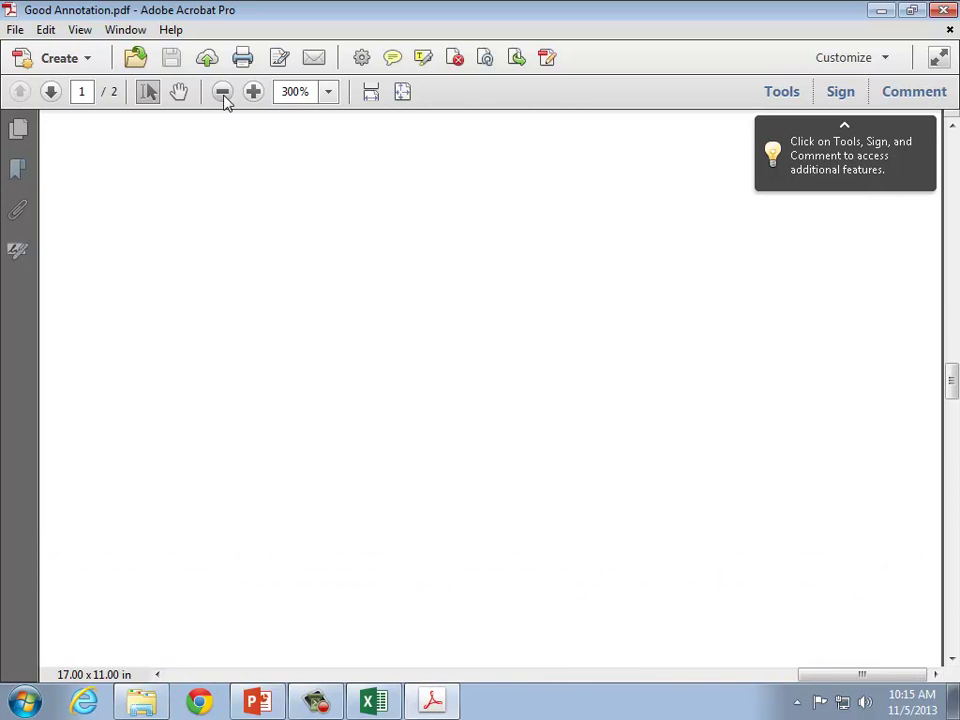
pyautogui.moveTo(951, 381)
pyautogui.mouseDown()
pyautogui.moveTo(951, 499)
pyautogui.moveTo(952, 290)
pyautogui.mouseUp()
pyautogui.moveTo(803, 672)
pyautogui.mouseDown()
pyautogui.moveTo(772, 683)
pyautogui.moveTo(628, 680)
pyautogui.mouseUp()
pyautogui.moveTo(951, 305); pyautogui.dragTo(951, 276)
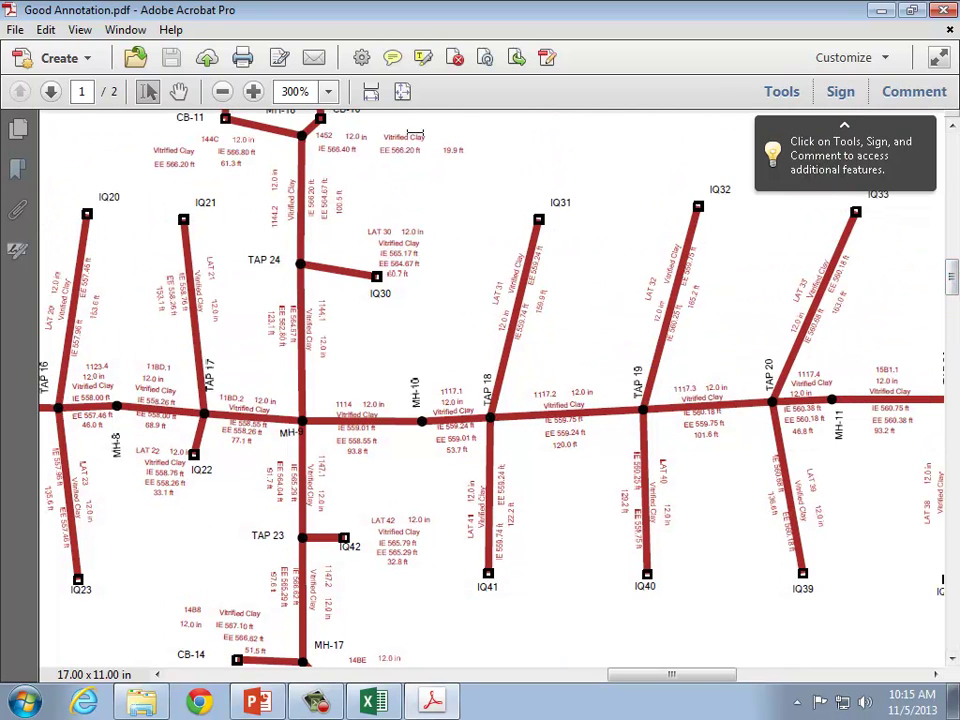
# Examine the lateral labels at IQ31 and IQ32 at 600%, and the main and laterals from TAP 18 to TAP 21 at 400%.
pyautogui.click(253, 92)
pyautogui.click(253, 92)
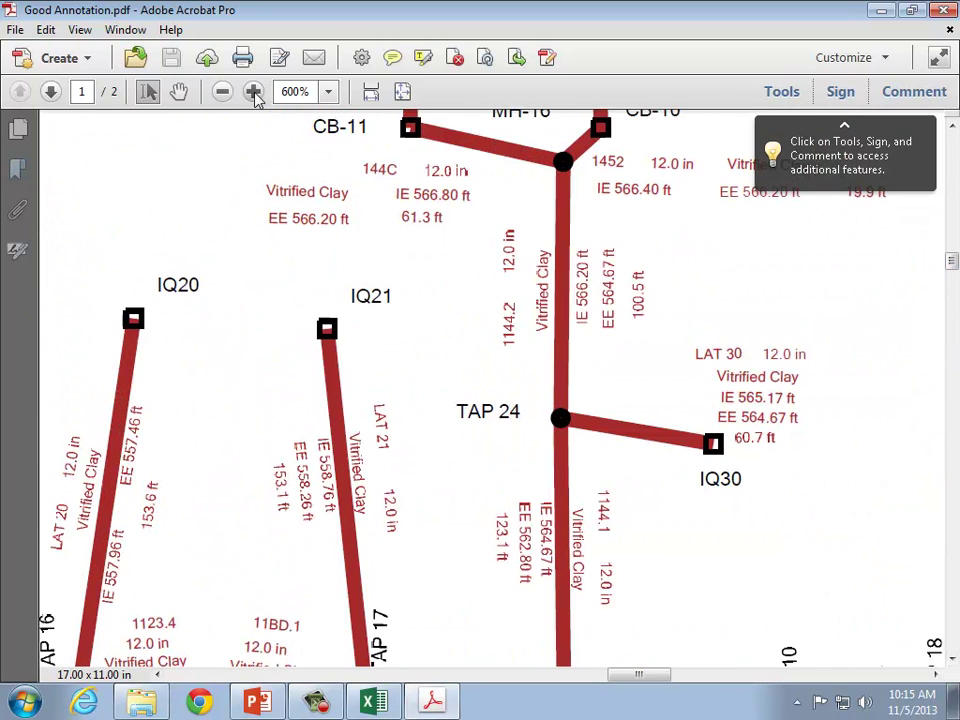
pyautogui.moveTo(643, 675); pyautogui.dragTo(695, 678)
pyautogui.moveTo(951, 262)
pyautogui.mouseDown()
pyautogui.moveTo(951, 292)
pyautogui.moveTo(951, 264)
pyautogui.mouseUp()
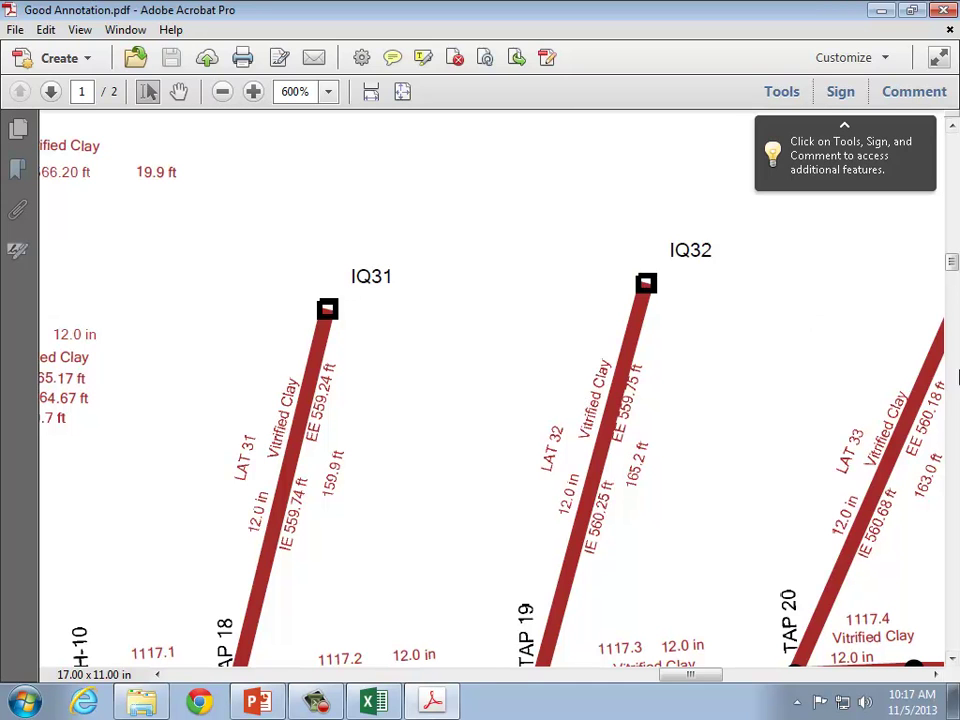
pyautogui.click(222, 91)
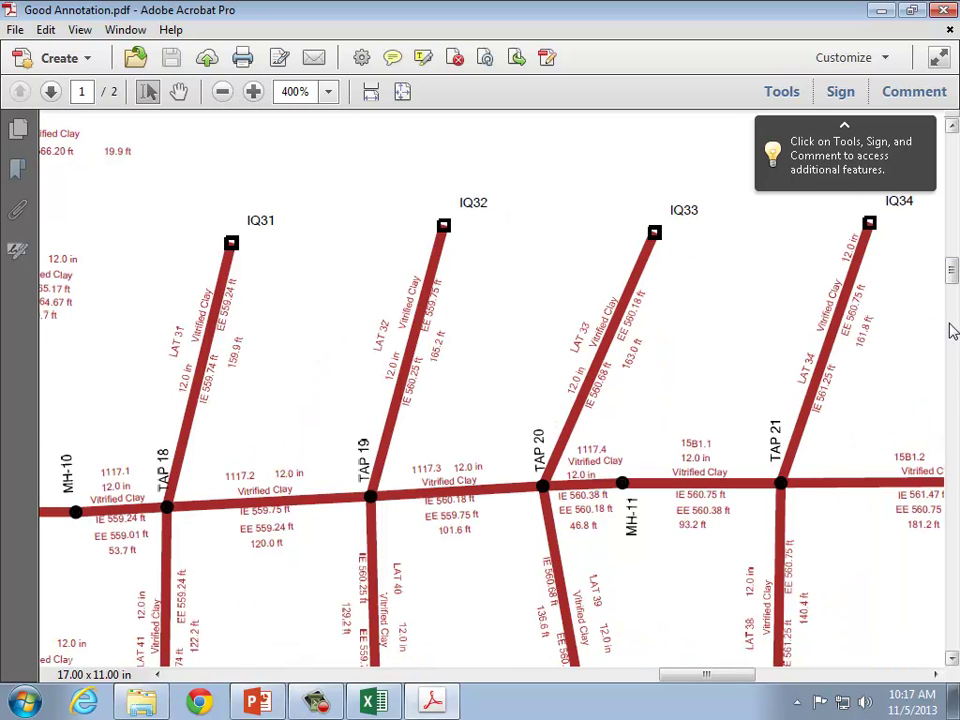
pyautogui.moveTo(953, 271); pyautogui.dragTo(953, 282)
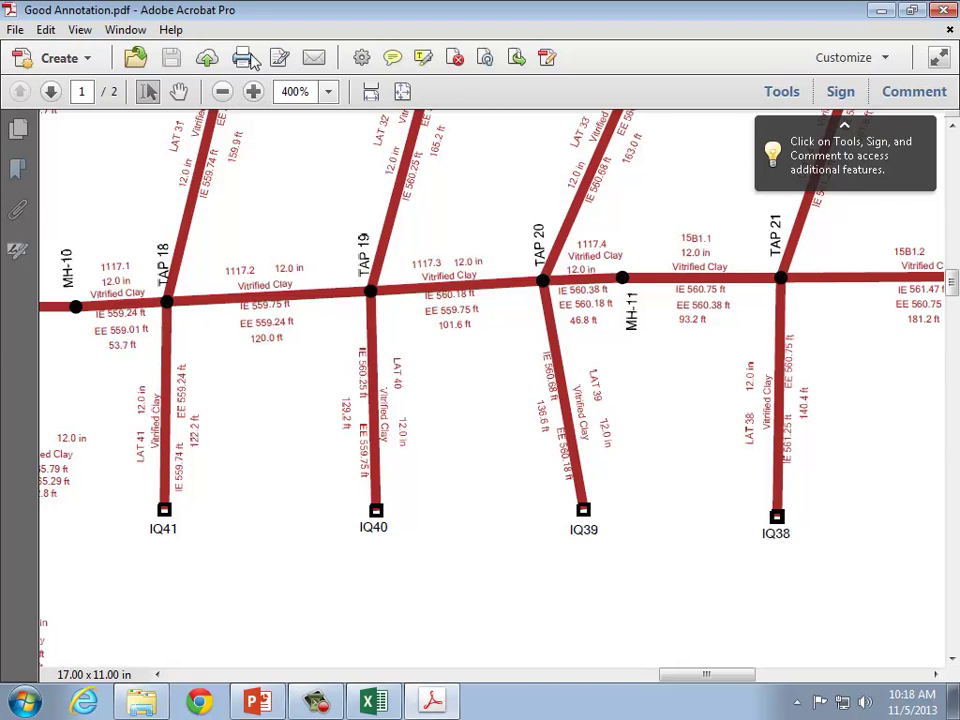
# Reduce the annotated map to 75% and review the layout of the whole pipe network from one end to the other.
pyautogui.click(222, 91)
pyautogui.click(222, 91)
pyautogui.click(222, 91)
pyautogui.click(222, 91)
pyautogui.scroll(3, 741, 484)
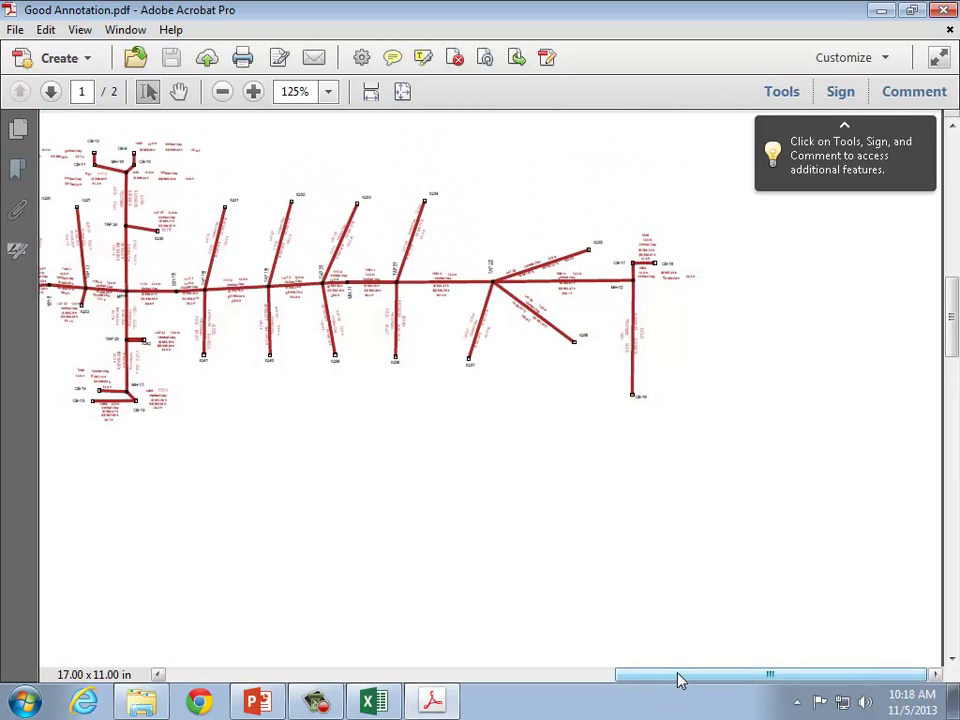
pyautogui.moveTo(679, 677); pyautogui.dragTo(589, 679)
pyautogui.click(222, 91)
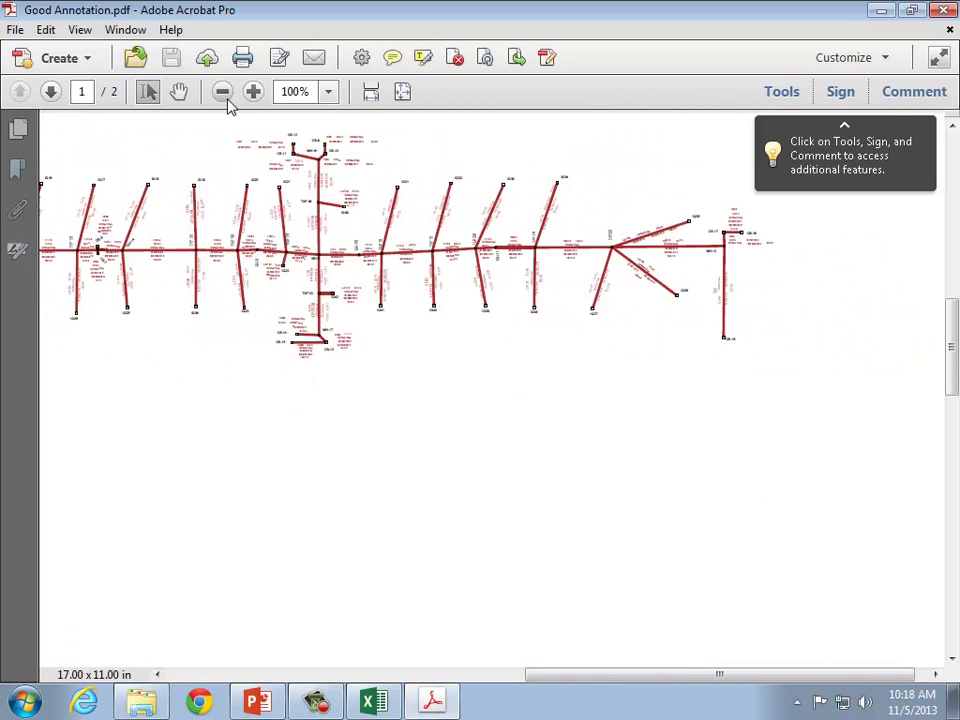
pyautogui.click(222, 91)
pyautogui.moveTo(642, 678); pyautogui.dragTo(510, 677)
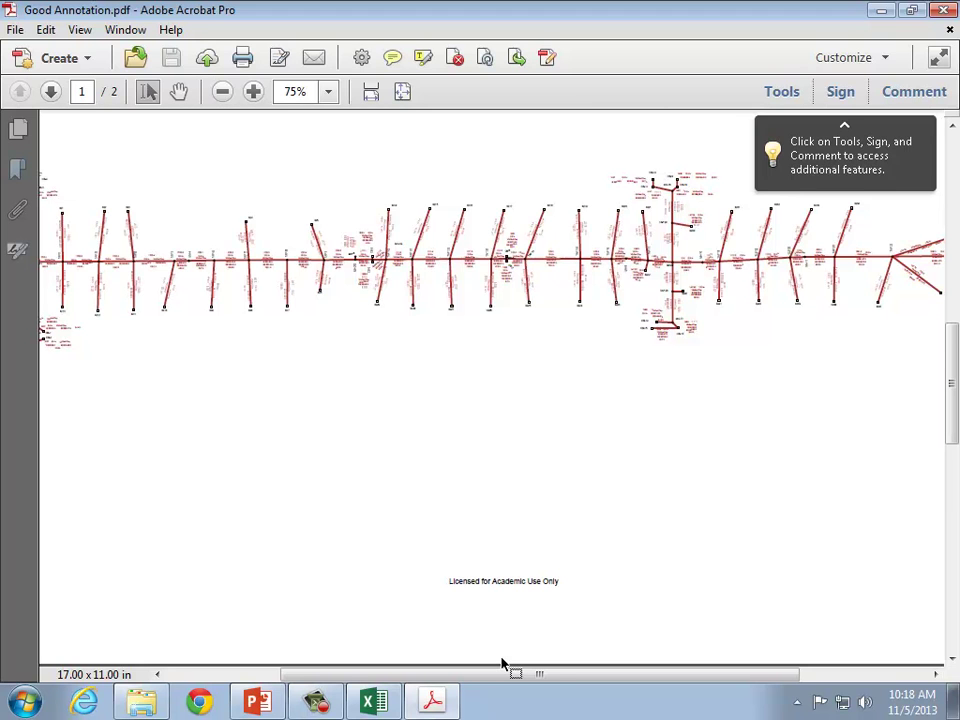
pyautogui.moveTo(508, 677)
pyautogui.mouseDown()
pyautogui.moveTo(236, 643)
pyautogui.moveTo(239, 628)
pyautogui.mouseUp()
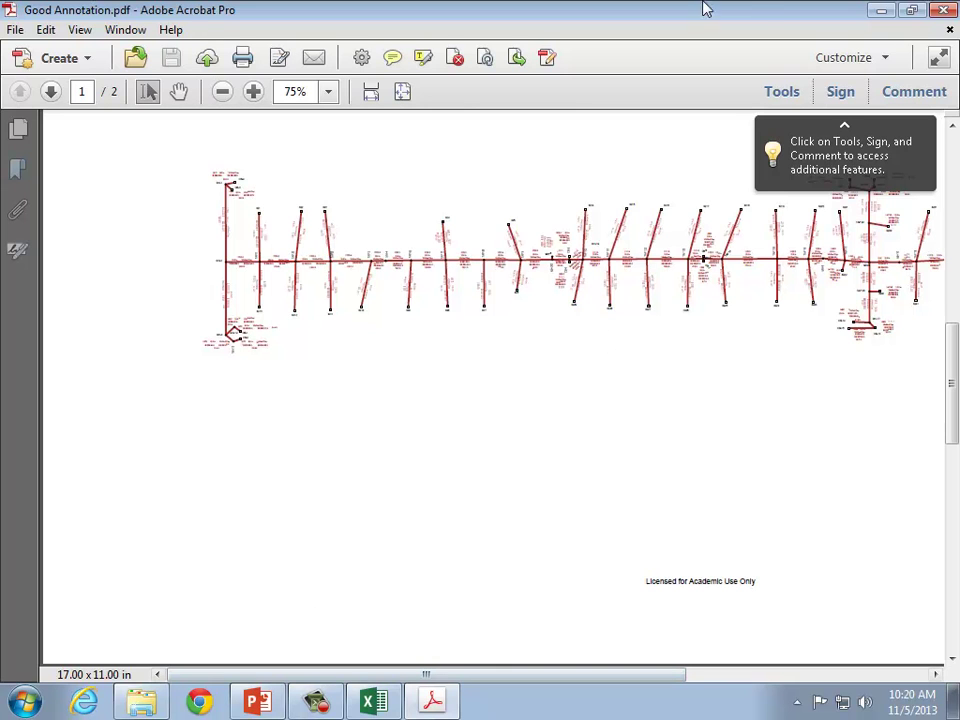
# Close Good Annotation.pdf and open Some Catchment Grouping.pdf from the HSB Phase 3 submissions folder.
pyautogui.click(950, 29)
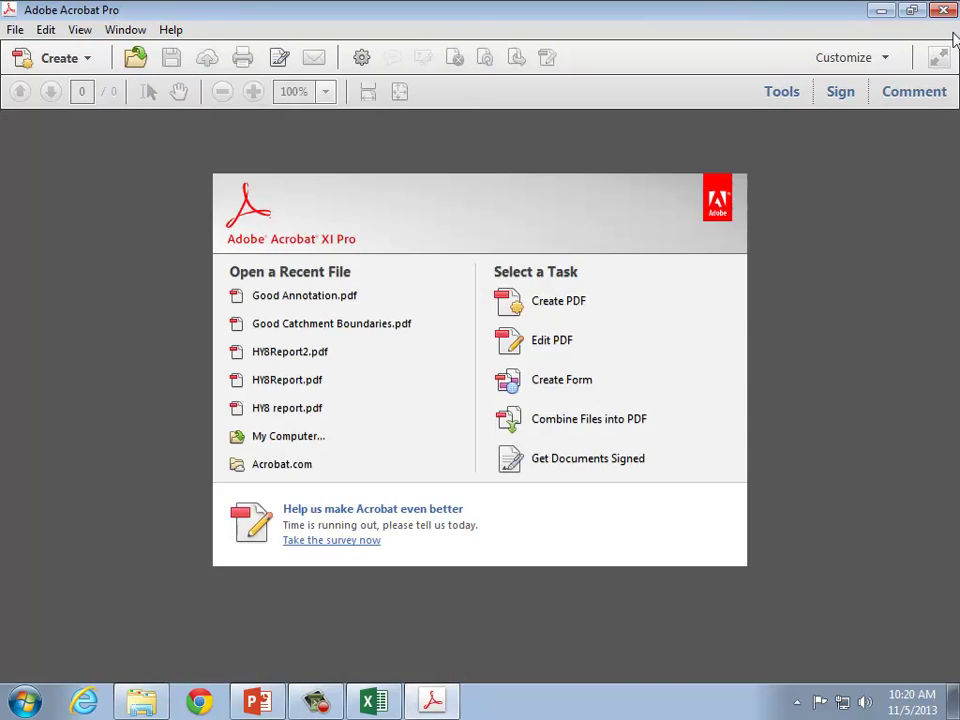
pyautogui.click(141, 700)
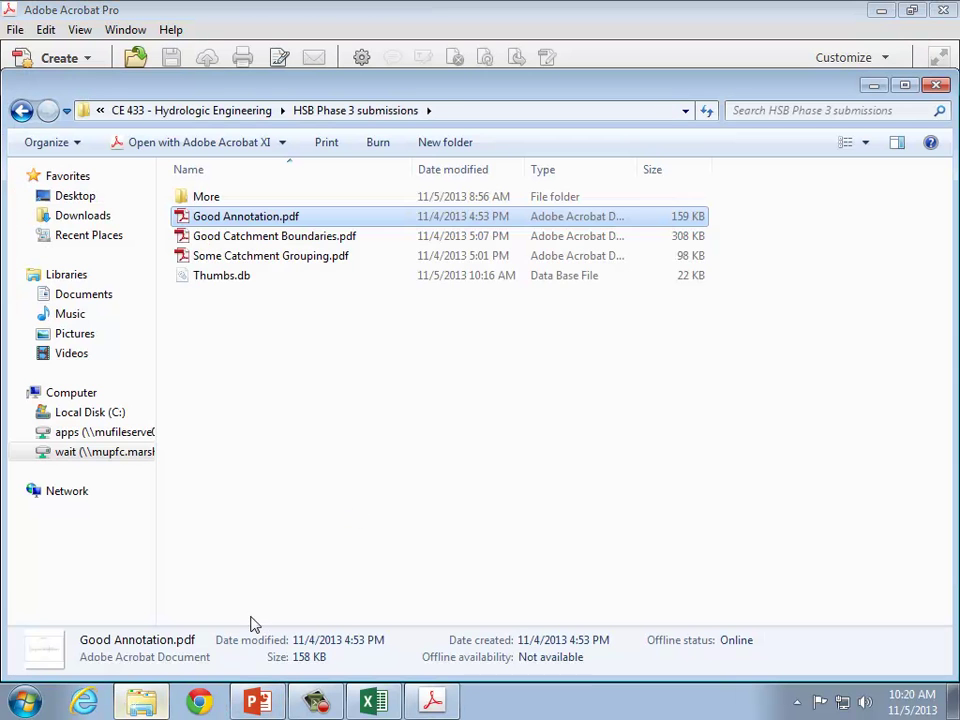
pyautogui.doubleClick(320, 265)
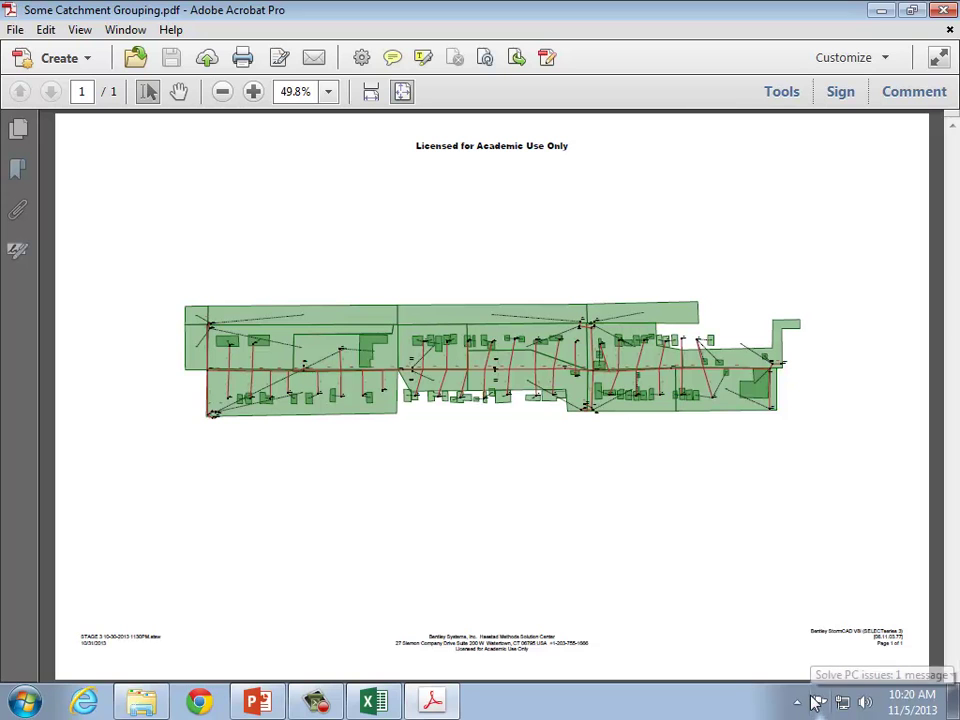
# Examine the grouped building catchments and their dashed connections to the inlets near Collis 1/2 at 400%, and the wider block at 200%.
pyautogui.click(328, 91)
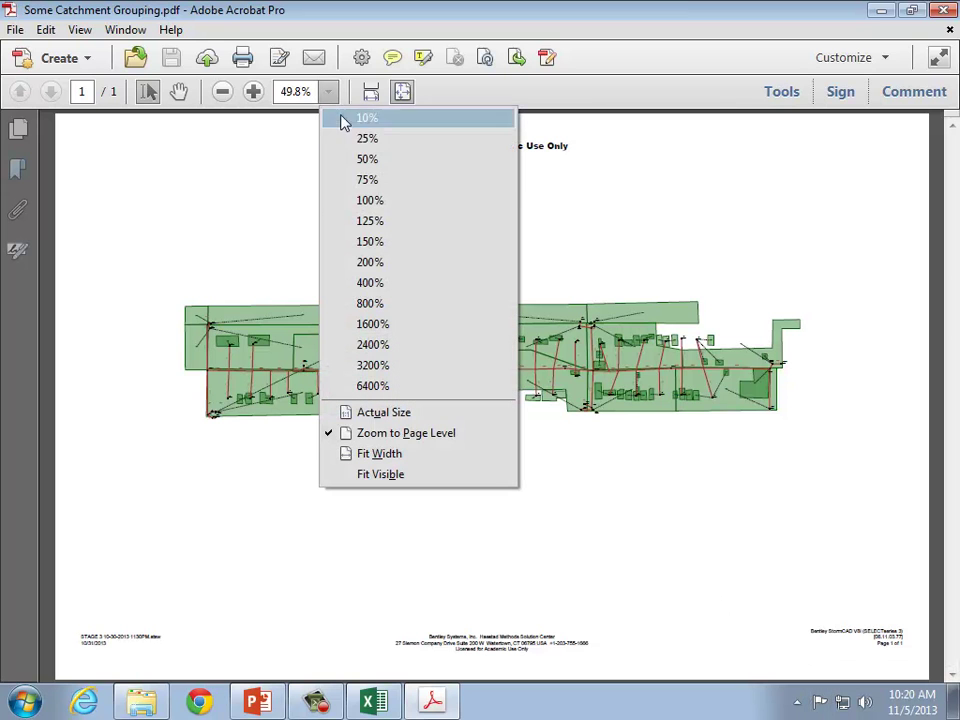
pyautogui.click(372, 283)
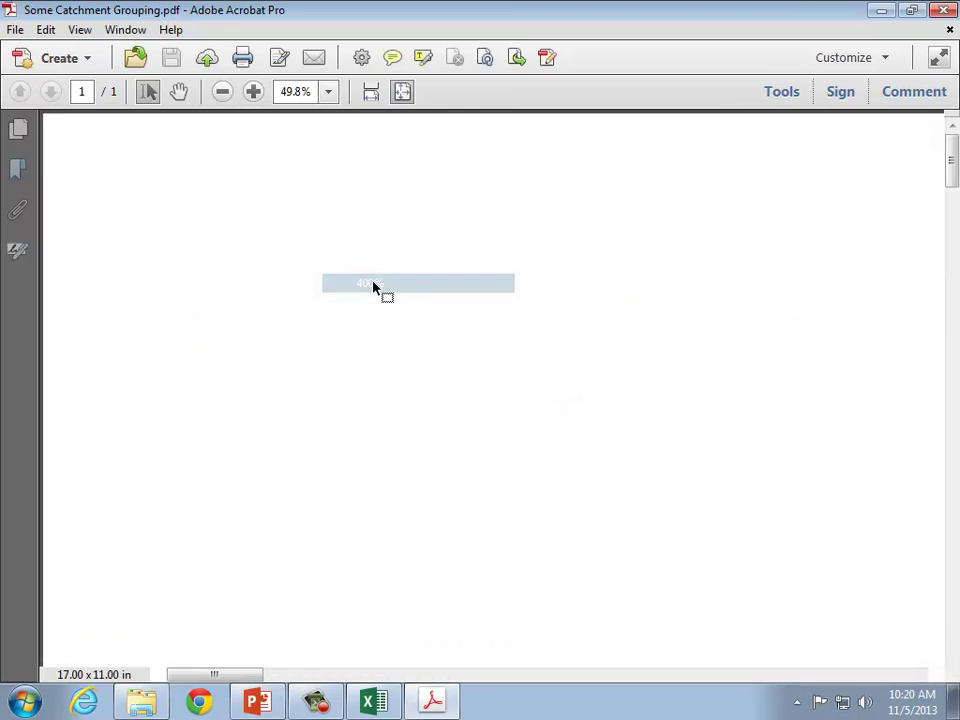
pyautogui.moveTo(951, 178); pyautogui.dragTo(936, 379)
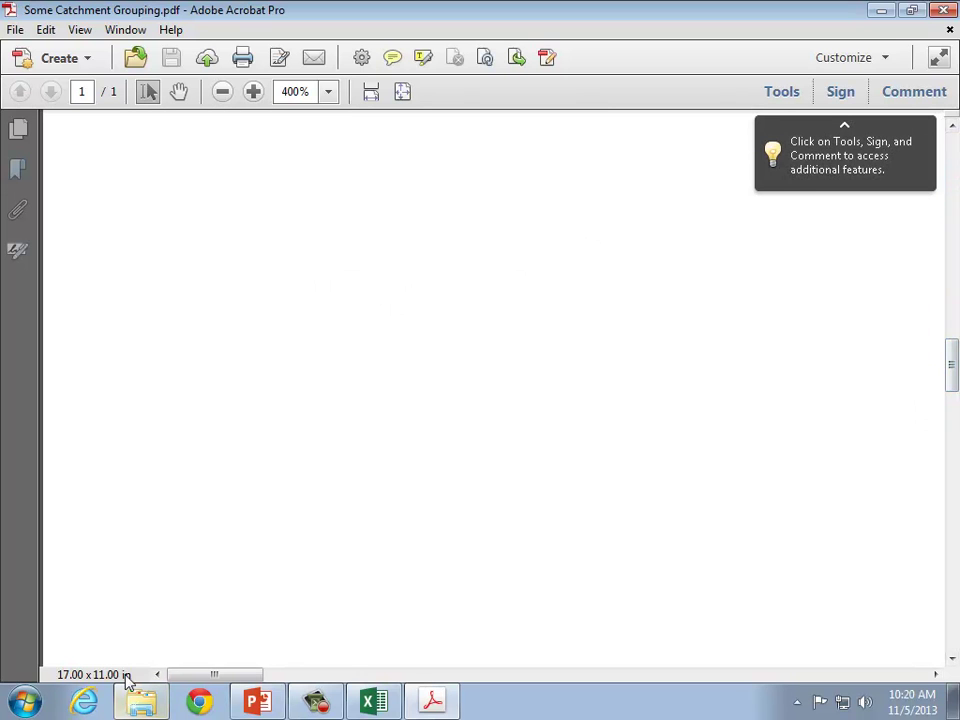
pyautogui.moveTo(203, 681); pyautogui.dragTo(469, 664)
pyautogui.scroll(-1, 493, 638)
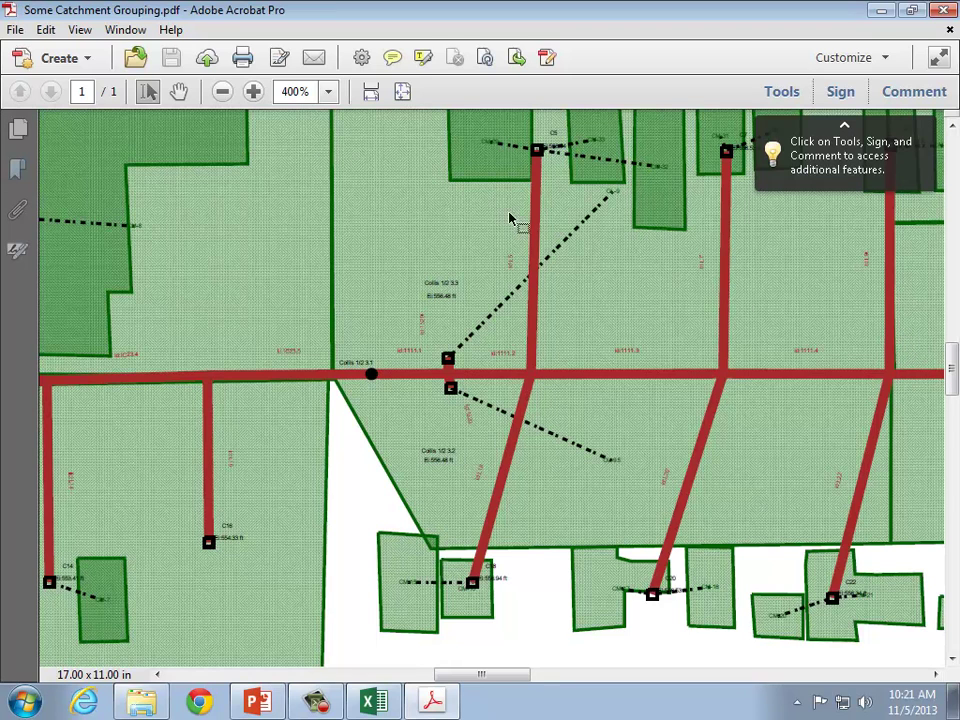
pyautogui.click(222, 92)
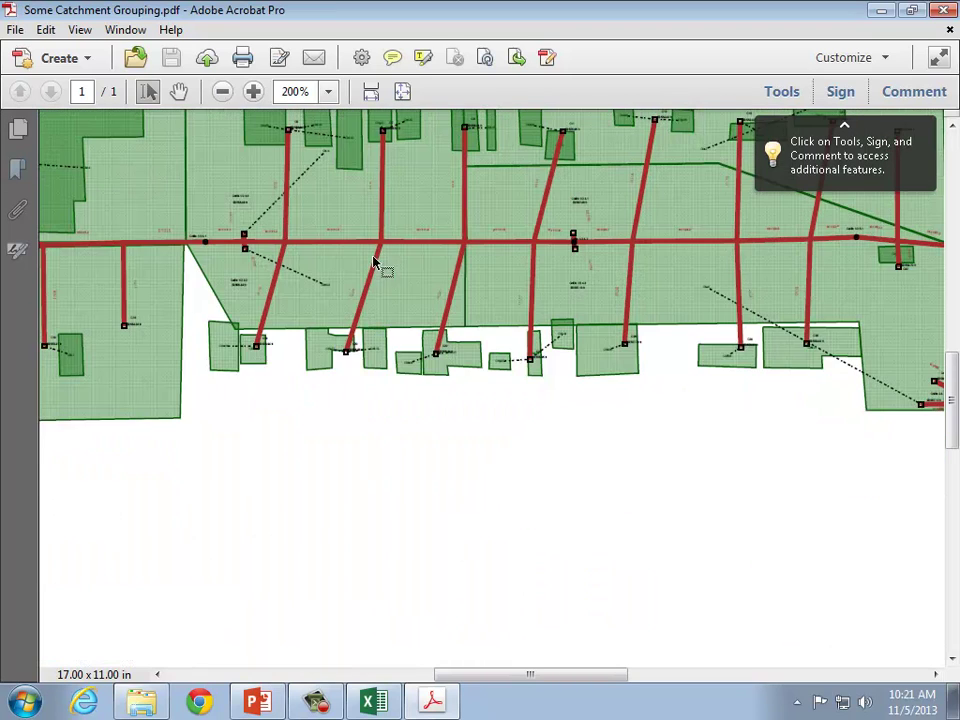
pyautogui.scroll(5, 414, 336)
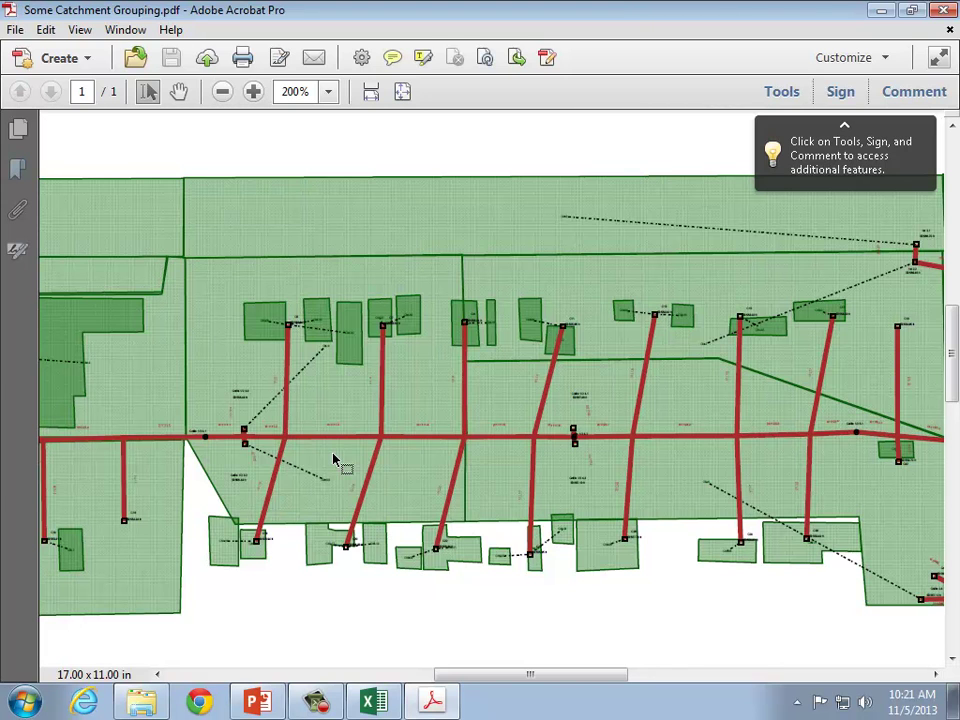
# Close Acrobat and the submissions folder, return to PowerPoint, and start the slide show from slide 353 on wastewater generation.
pyautogui.click(944, 10)
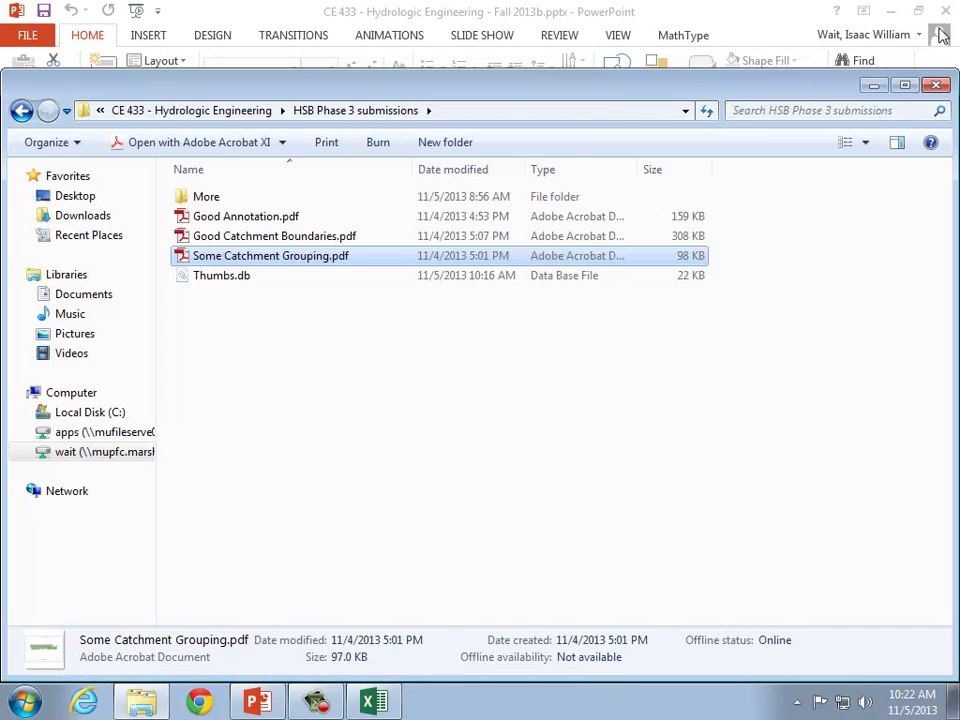
pyautogui.click(936, 85)
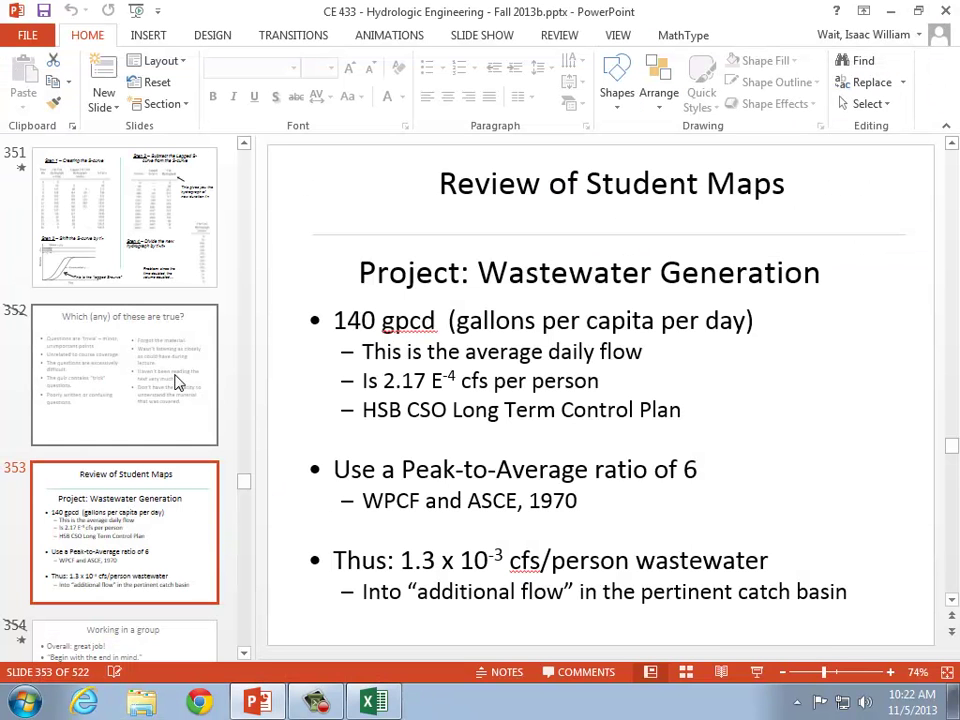
pyautogui.click(757, 672)
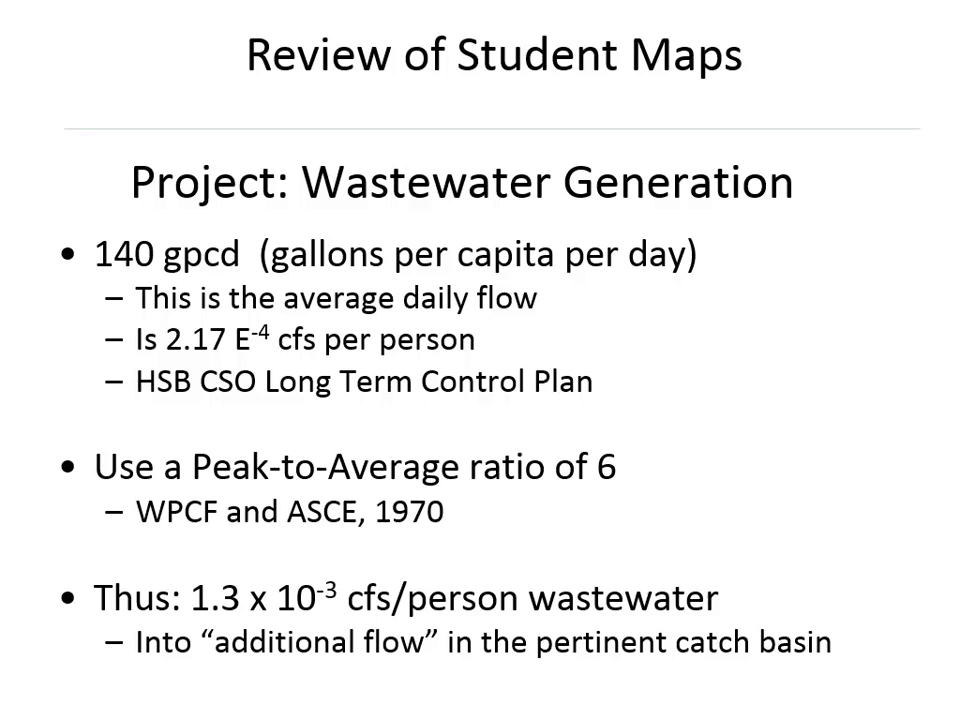
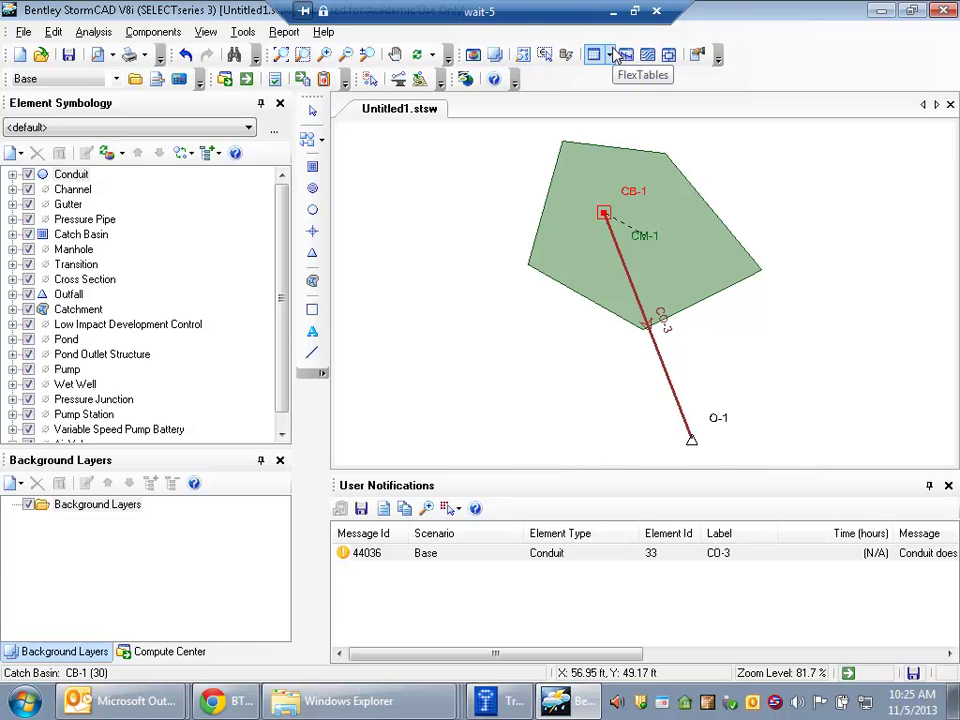
# Open the catch basin table in StormCAD and select CB-1's additional flow value for editing.
pyautogui.click(611, 55)
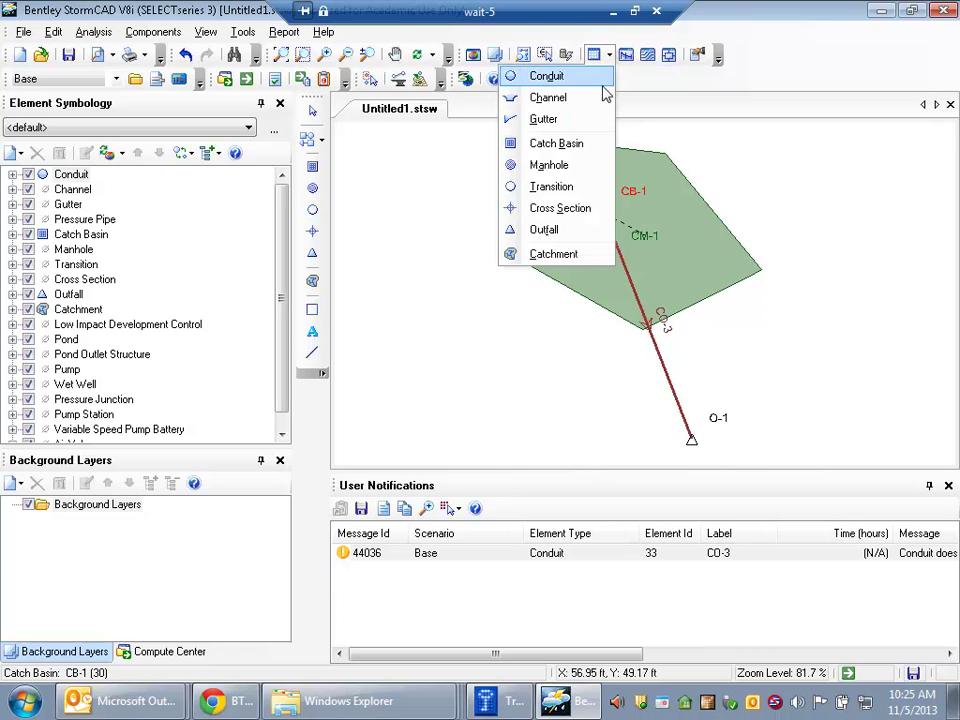
pyautogui.click(593, 146)
pyautogui.moveTo(422, 585); pyautogui.dragTo(531, 578)
pyautogui.click(756, 258)
pyautogui.click(758, 258)
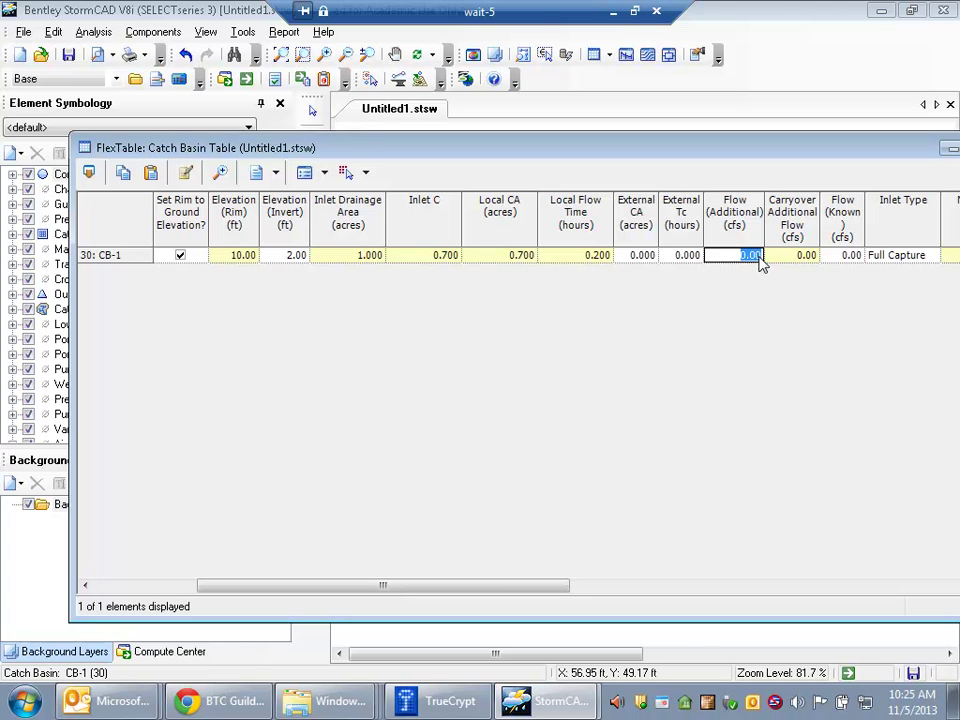
# Leave the remote session, open Good Catchment Boundaries.pdf from the HSB Phase 3 submissions folder, and dismiss the Adobe Product Improvement Program prompt.
pyautogui.click(613, 11)
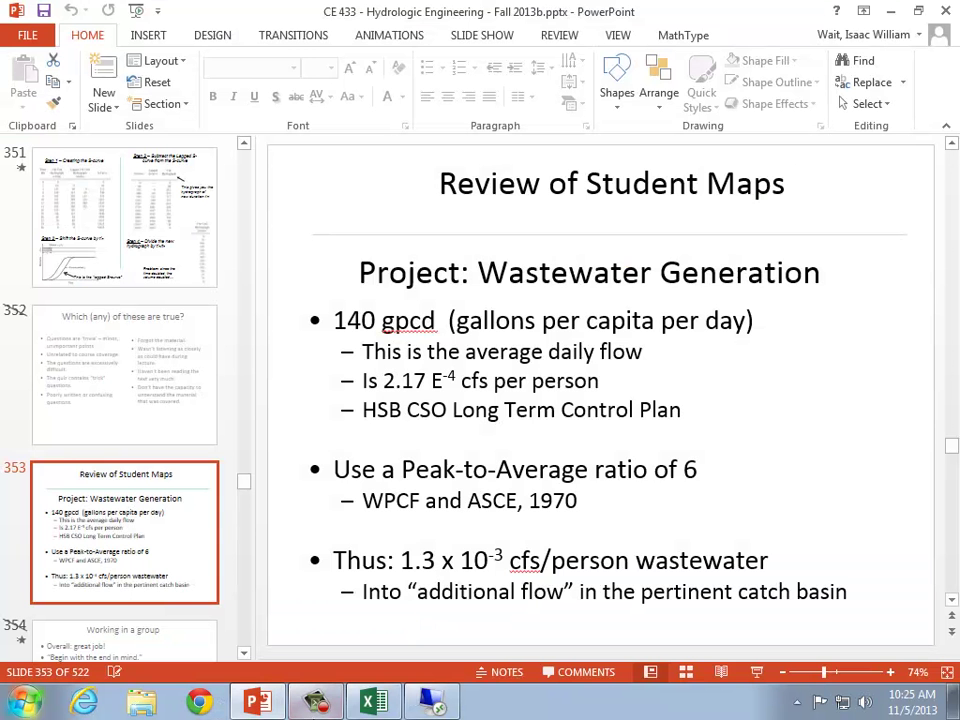
pyautogui.click(147, 706)
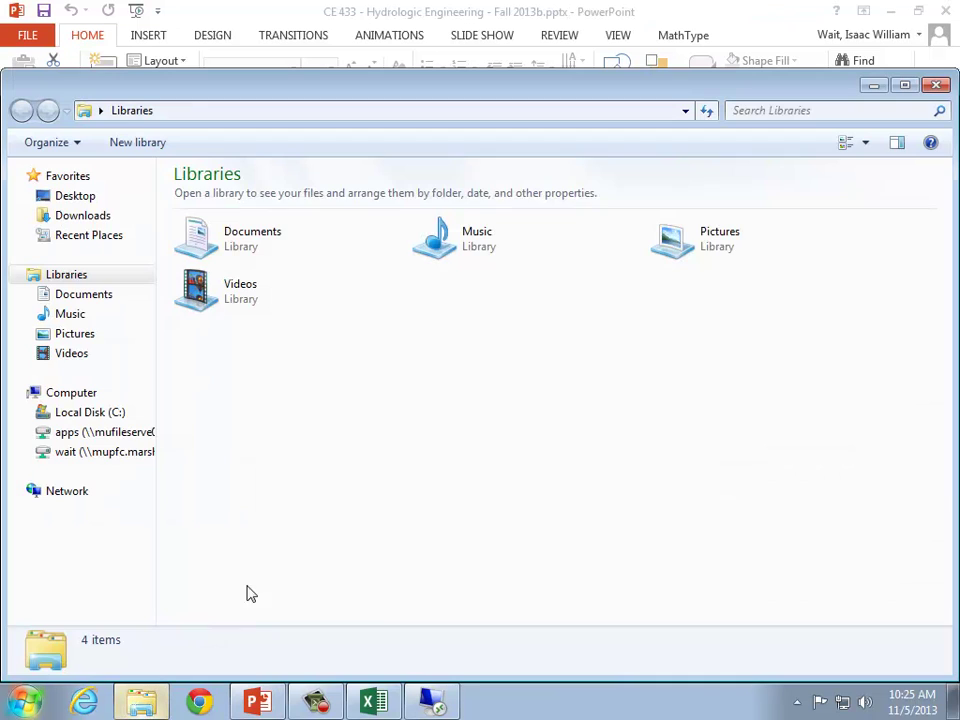
pyautogui.click(135, 458)
pyautogui.doubleClick(268, 237)
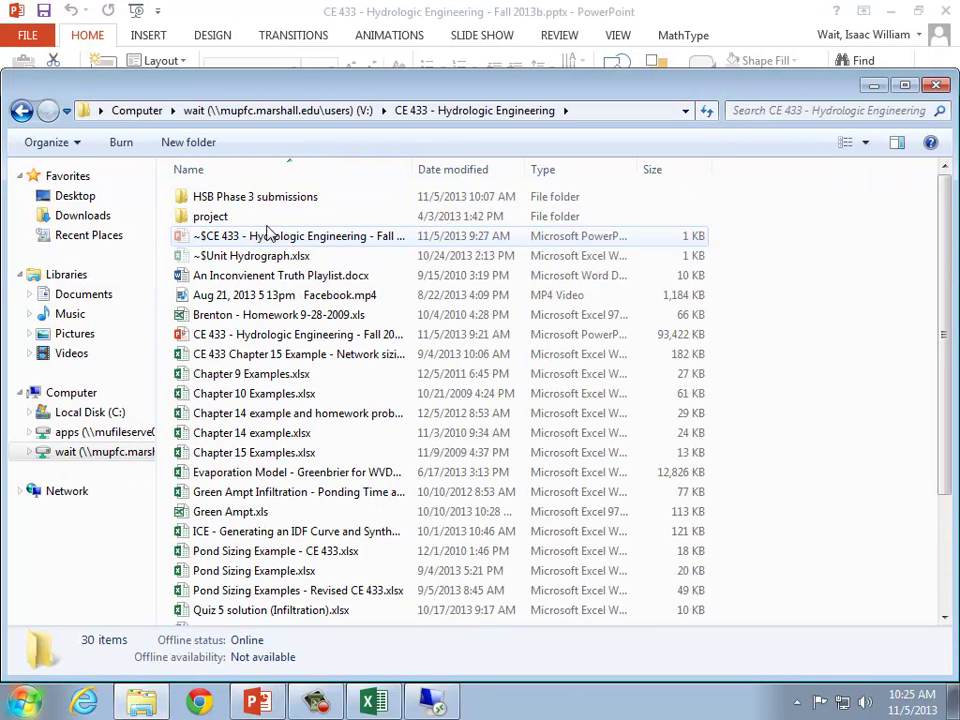
pyautogui.doubleClick(272, 200)
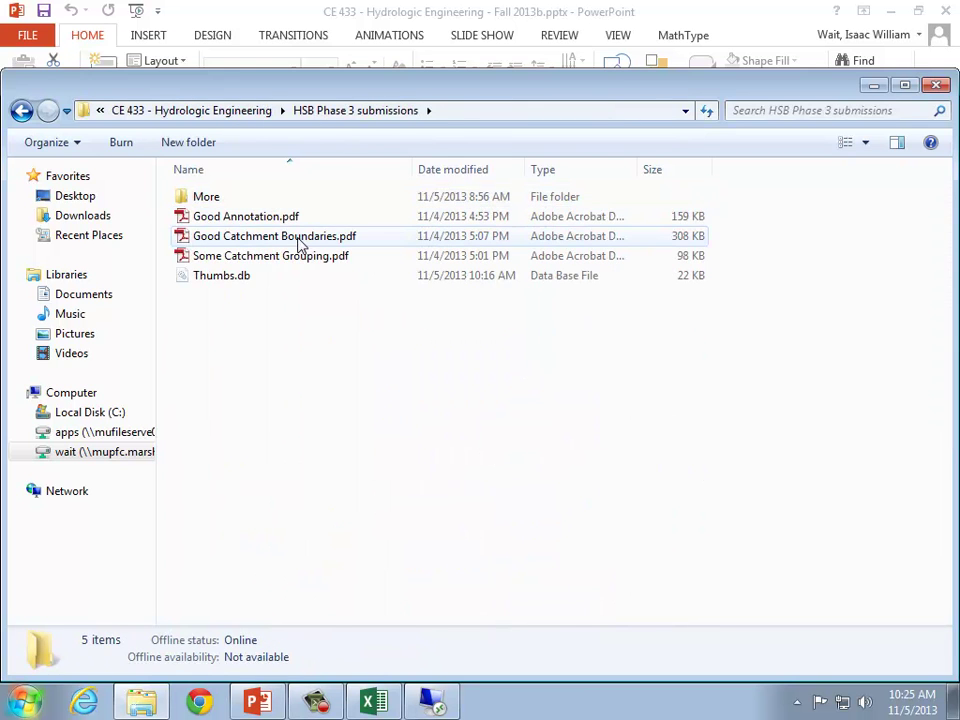
pyautogui.doubleClick(298, 240)
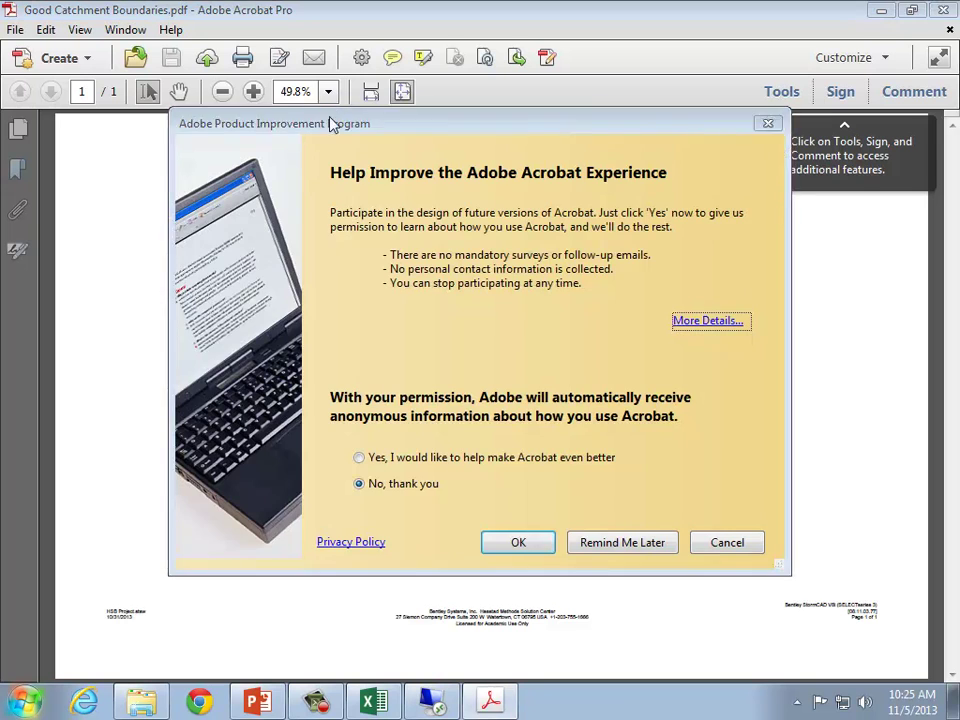
pyautogui.click(727, 542)
# Enlarge the catchment boundaries map to 125% and examine the building catchments connected to the main pipe.
pyautogui.click(328, 91)
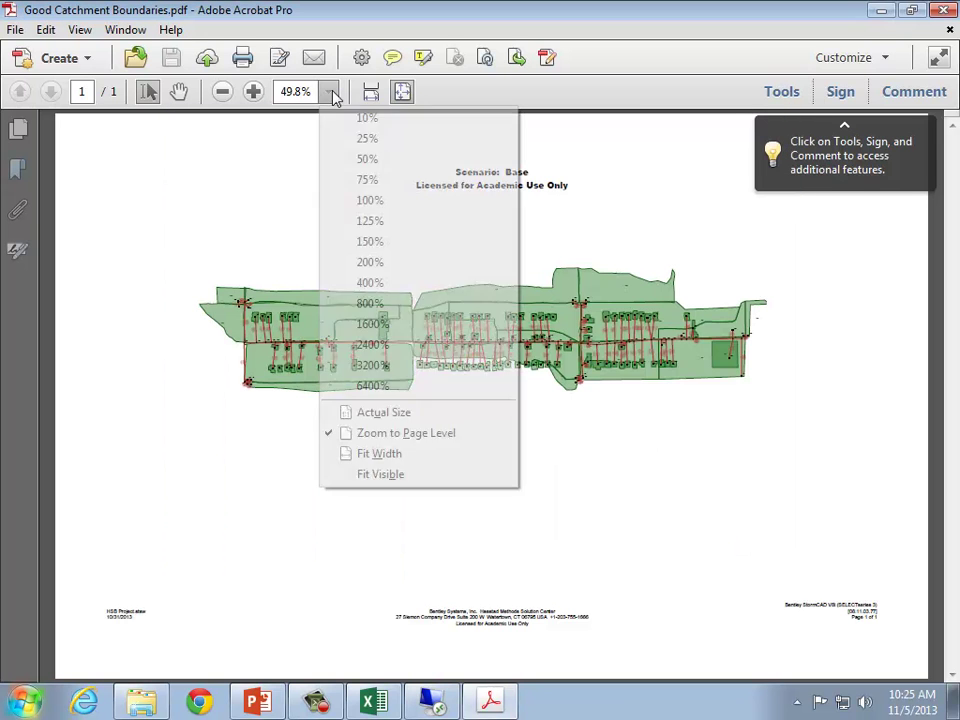
pyautogui.click(369, 220)
pyautogui.moveTo(951, 208); pyautogui.dragTo(950, 347)
pyautogui.moveTo(422, 675)
pyautogui.mouseDown()
pyautogui.moveTo(553, 675)
pyautogui.moveTo(528, 676)
pyautogui.mouseUp()
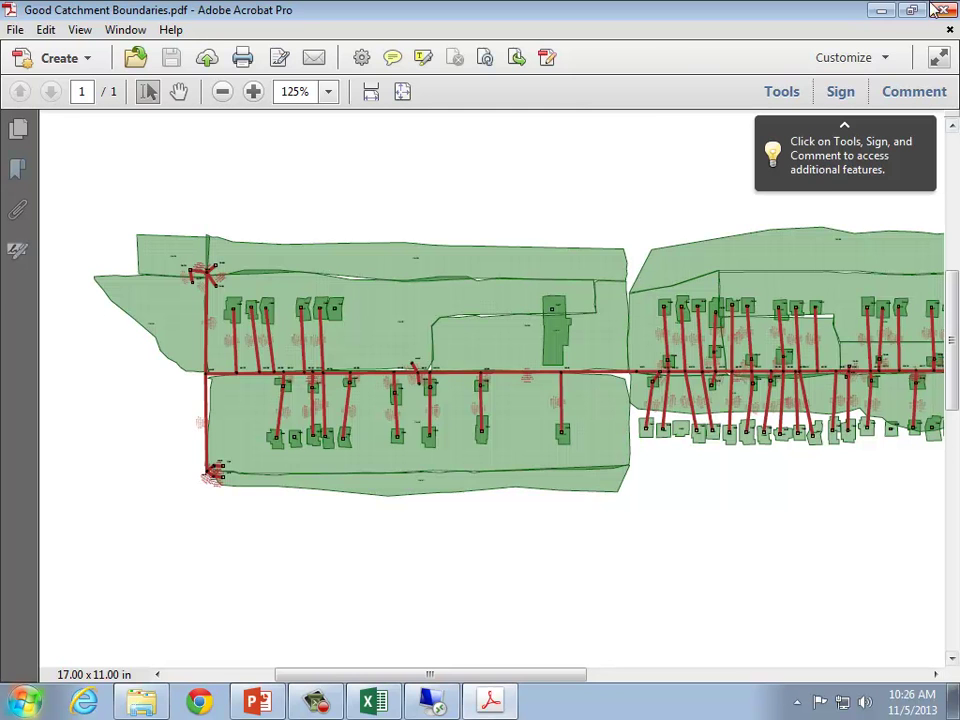
# Return to StormCAD, set CB-1's additional flow to 1 cfs, review its other inlet values, and close the catch basin table.
pyautogui.click(880, 12)
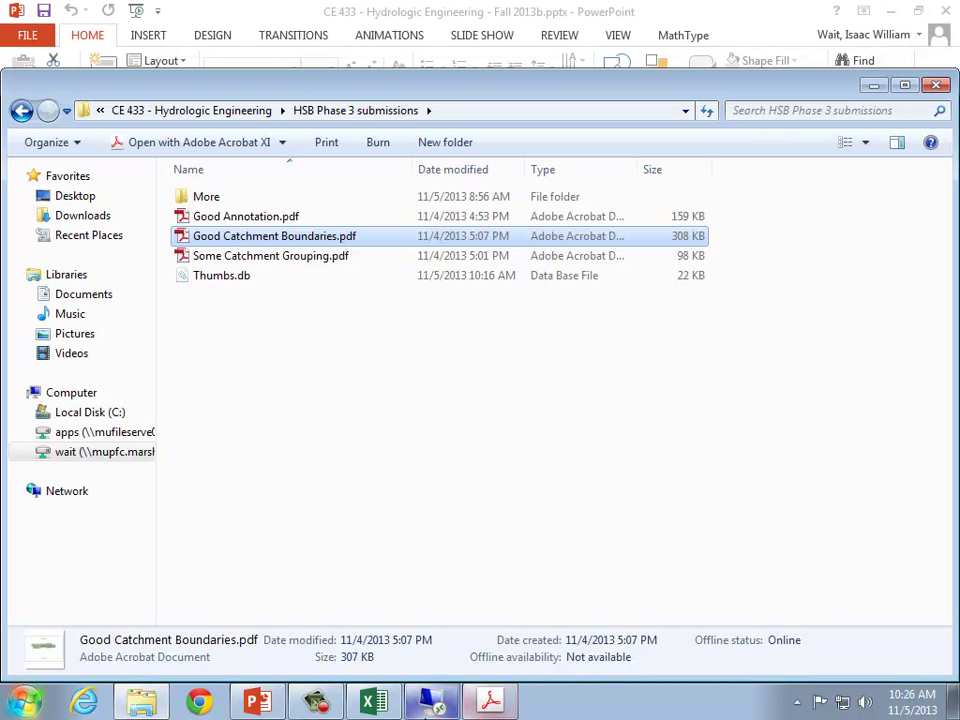
pyautogui.click(433, 701)
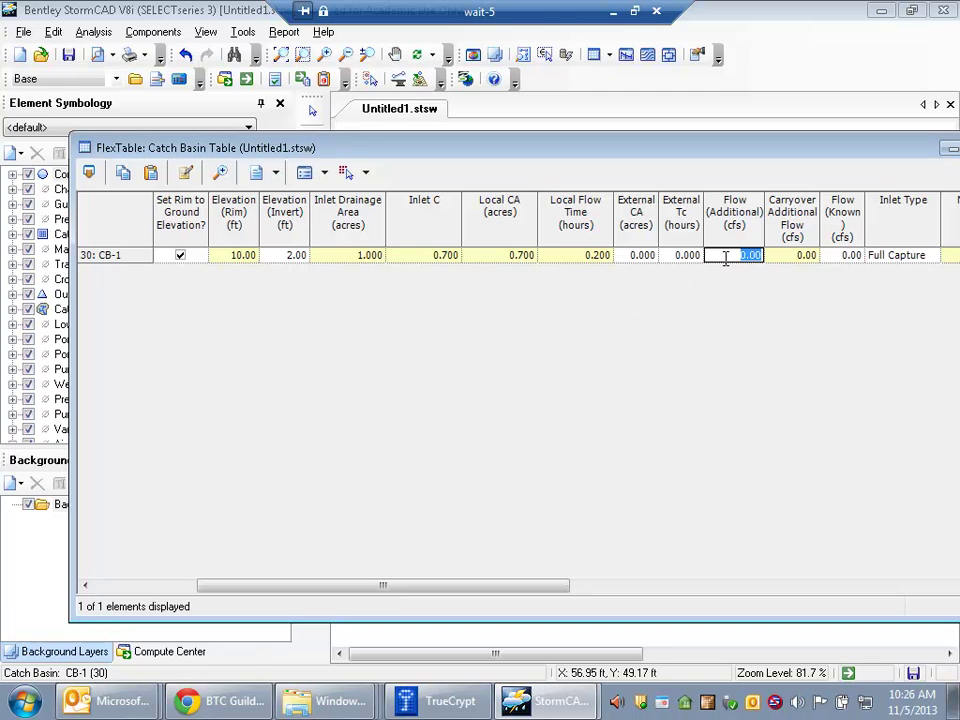
pyautogui.write('1')
pyautogui.click(689, 256)
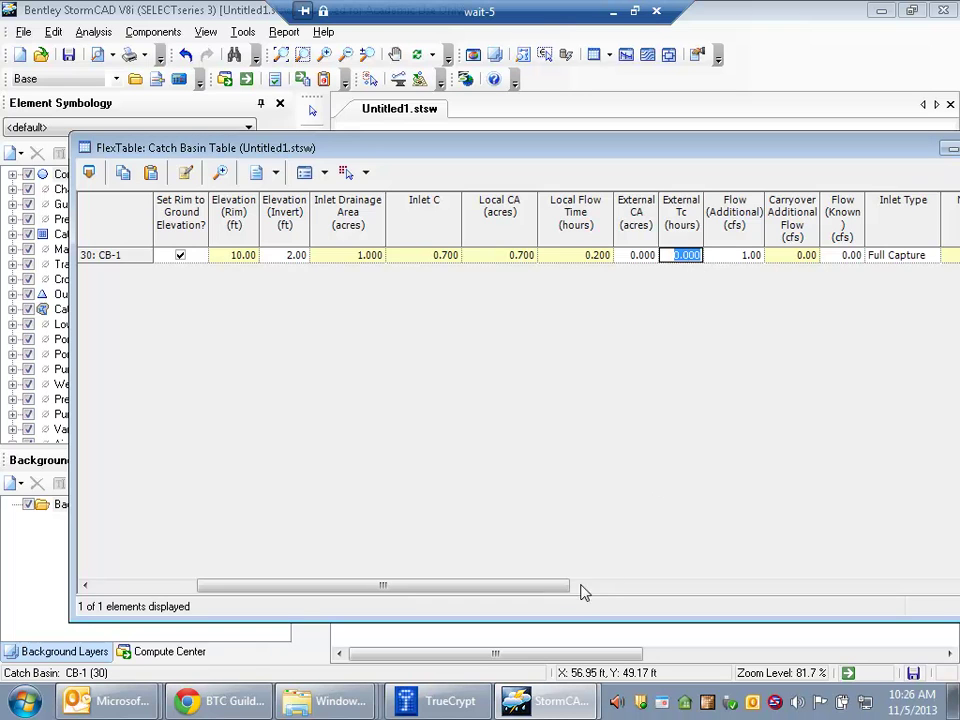
pyautogui.moveTo(551, 593); pyautogui.dragTo(337, 598)
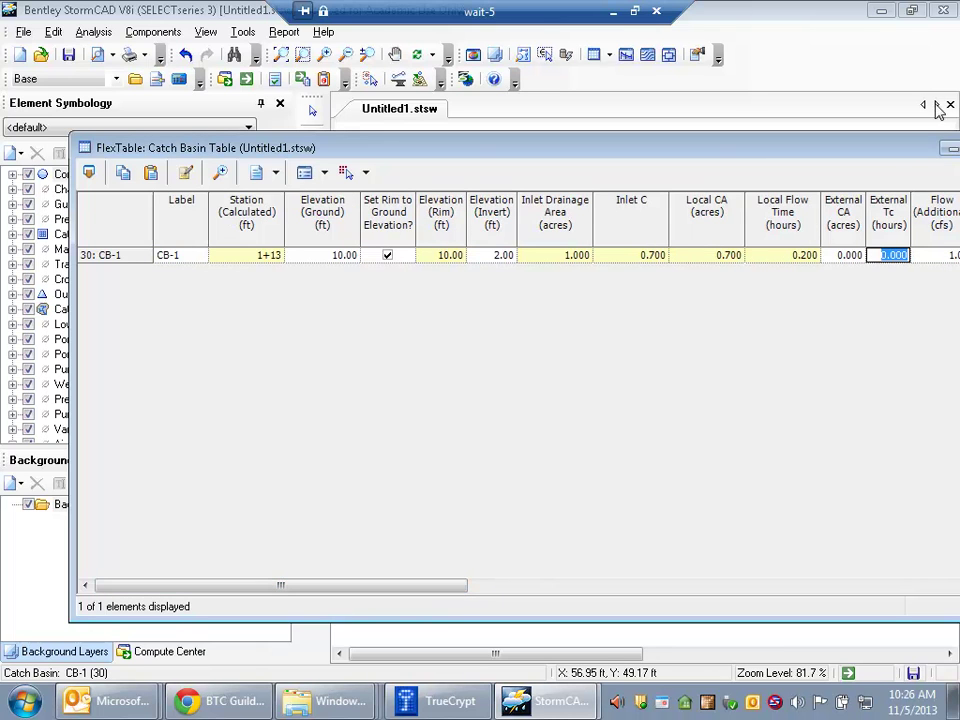
pyautogui.moveTo(843, 150); pyautogui.dragTo(690, 170)
pyautogui.click(851, 169)
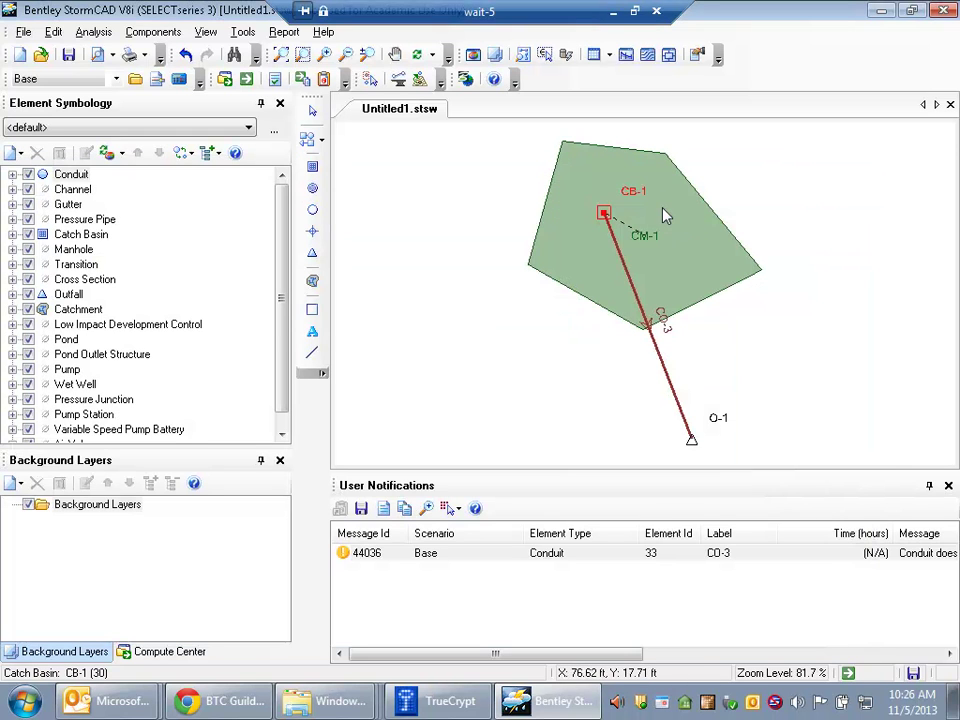
# Review CM-1's time of concentration, outflow node and area in the catchment table, and close the table.
pyautogui.click(610, 56)
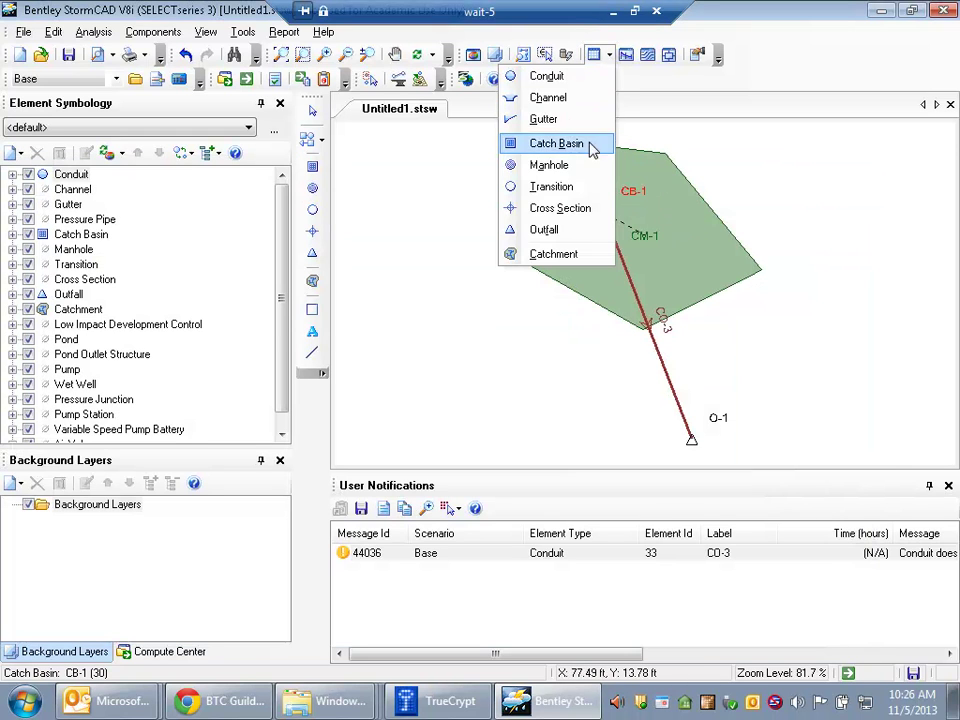
pyautogui.click(576, 260)
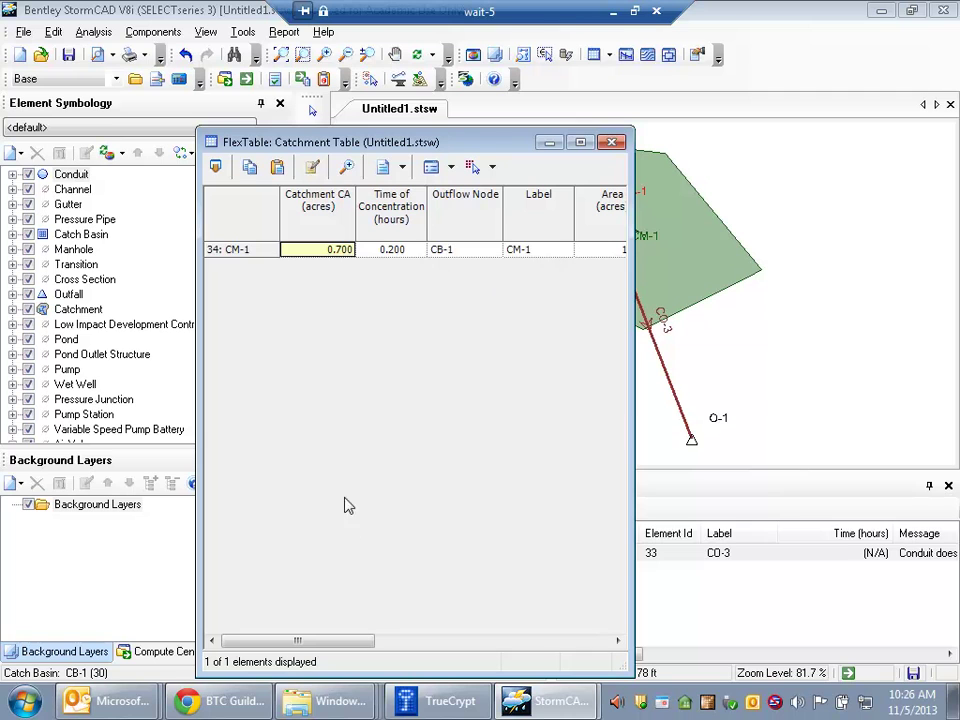
pyautogui.doubleClick(400, 254)
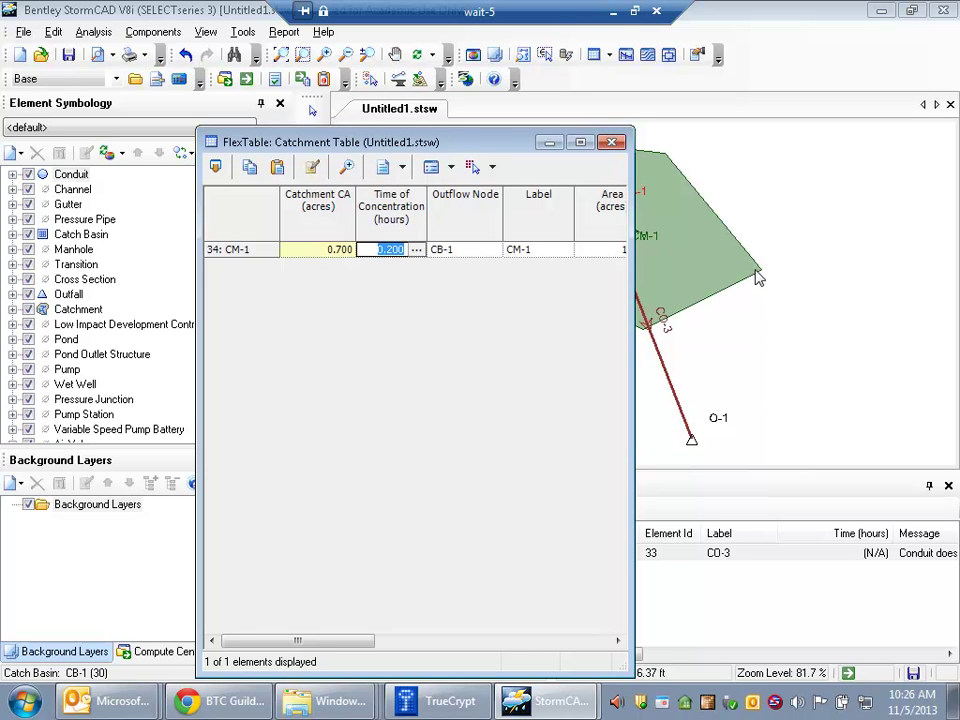
pyautogui.moveTo(369, 645); pyautogui.dragTo(452, 645)
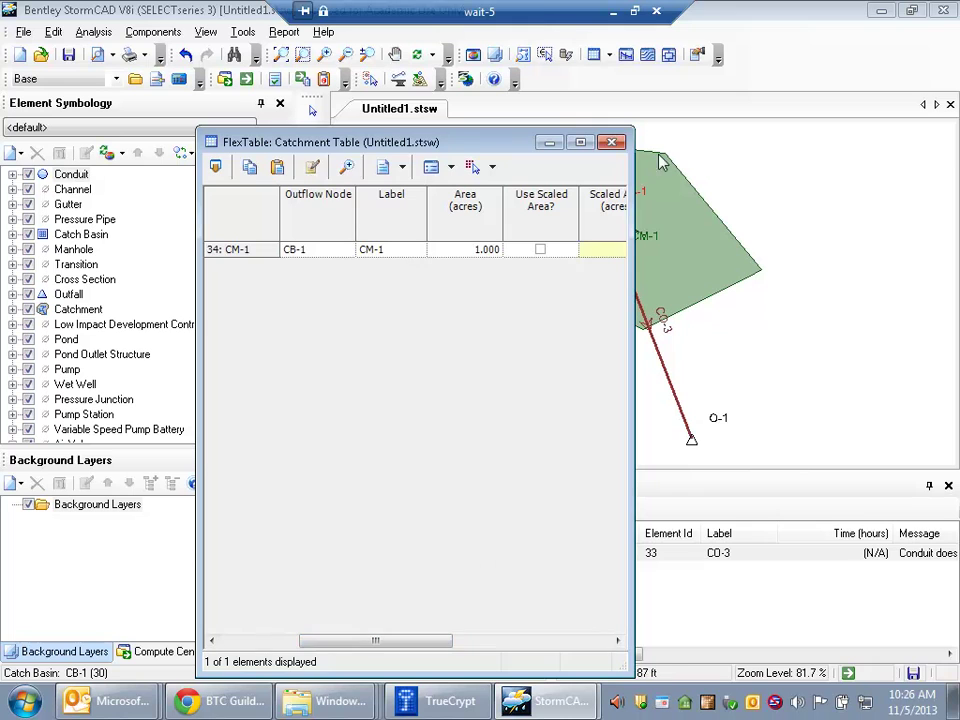
pyautogui.click(611, 142)
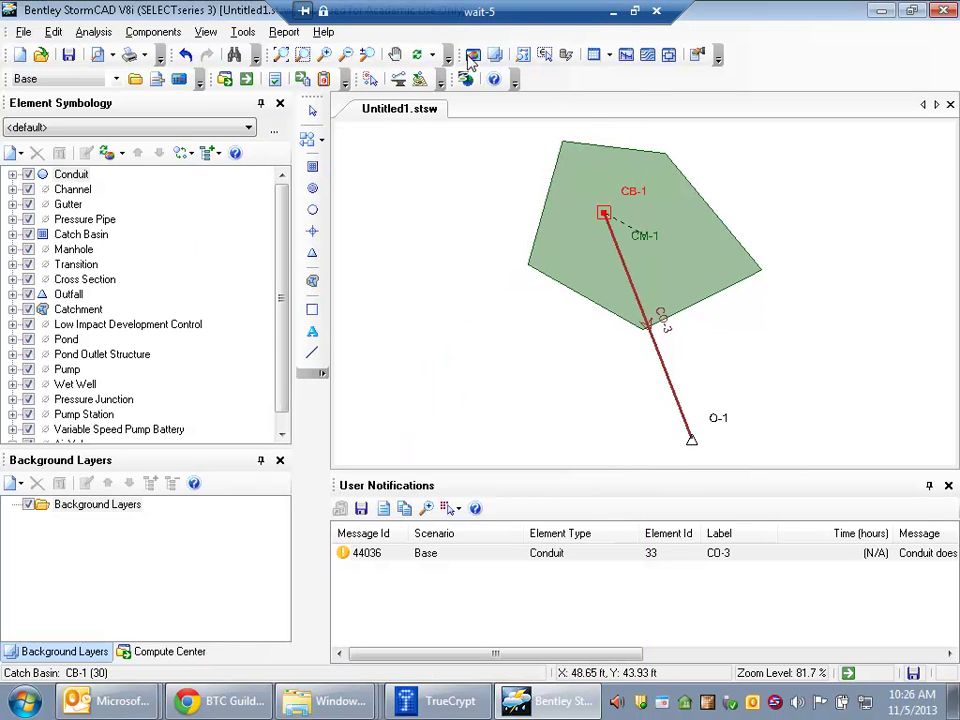
pyautogui.click(93, 32)
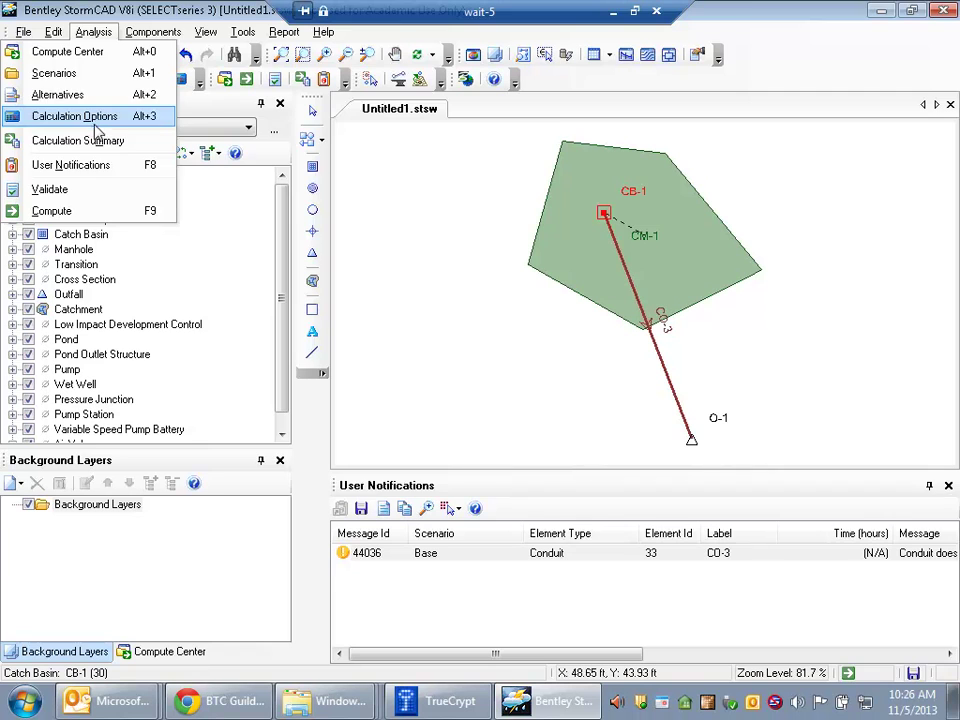
pyautogui.click(96, 124)
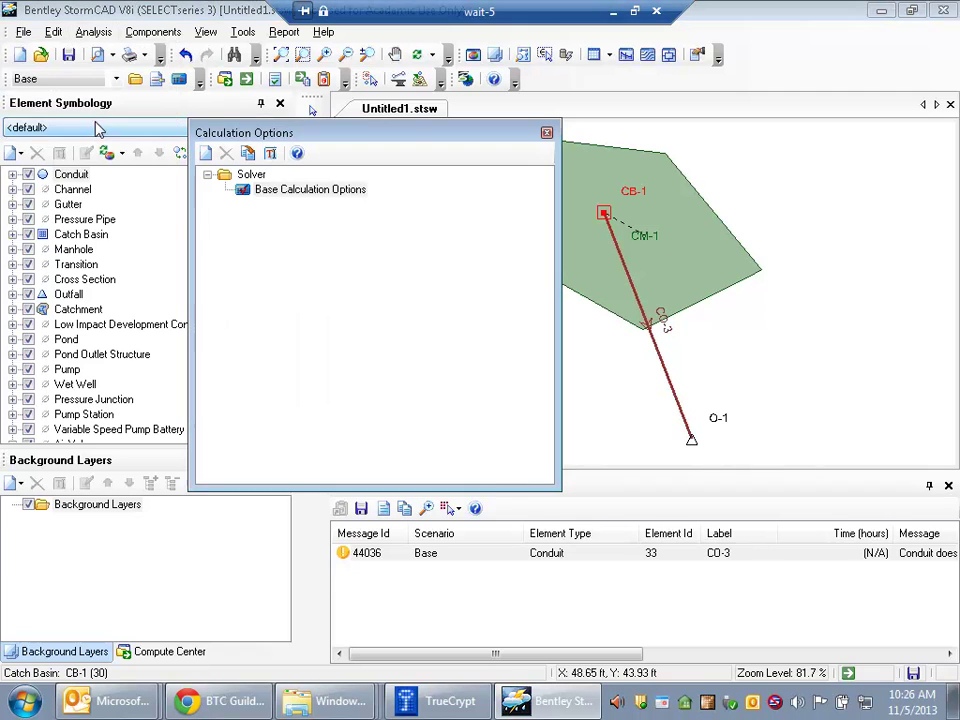
pyautogui.click(547, 135)
# Review the Hydro-35 - 1 storm data with its rainfall depths and IDF curves, and close the storm data.
pyautogui.click(160, 32)
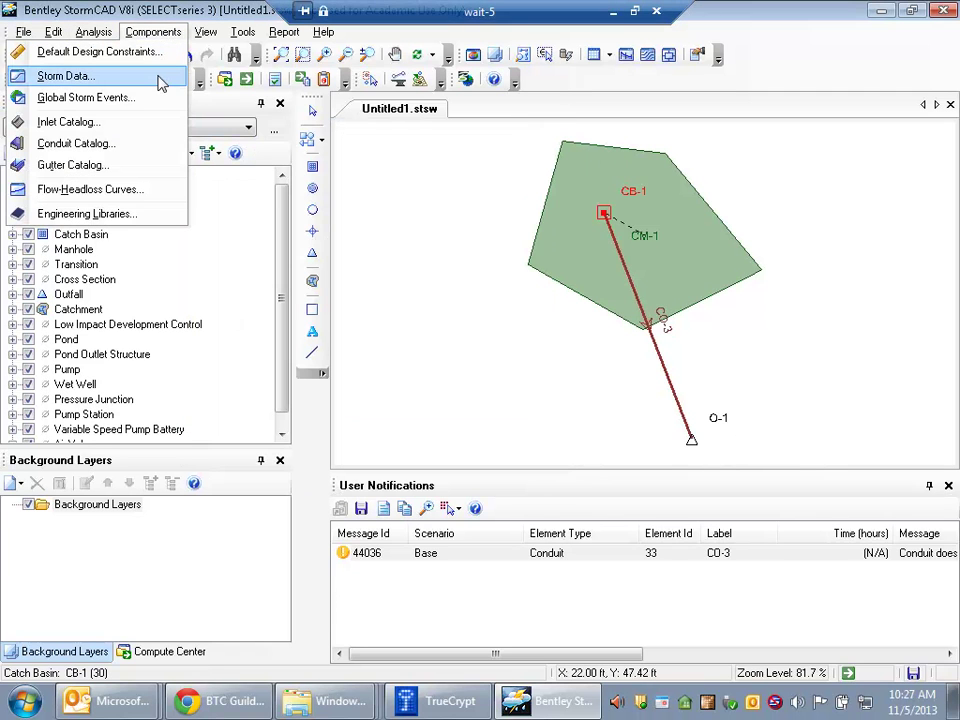
pyautogui.click(158, 78)
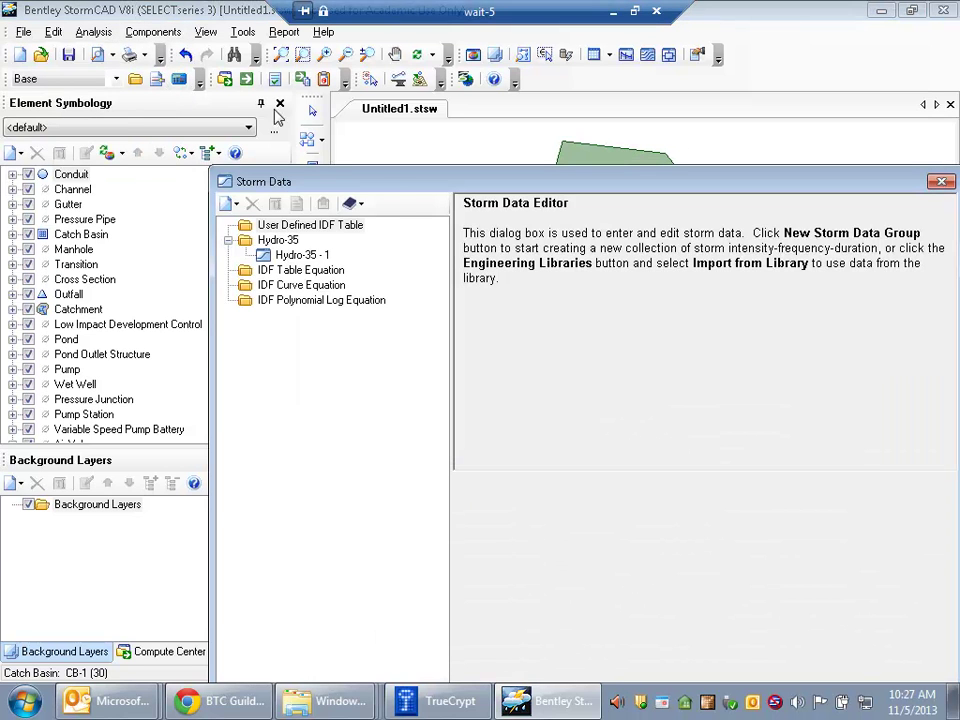
pyautogui.click(314, 257)
pyautogui.moveTo(648, 190); pyautogui.dragTo(563, 123)
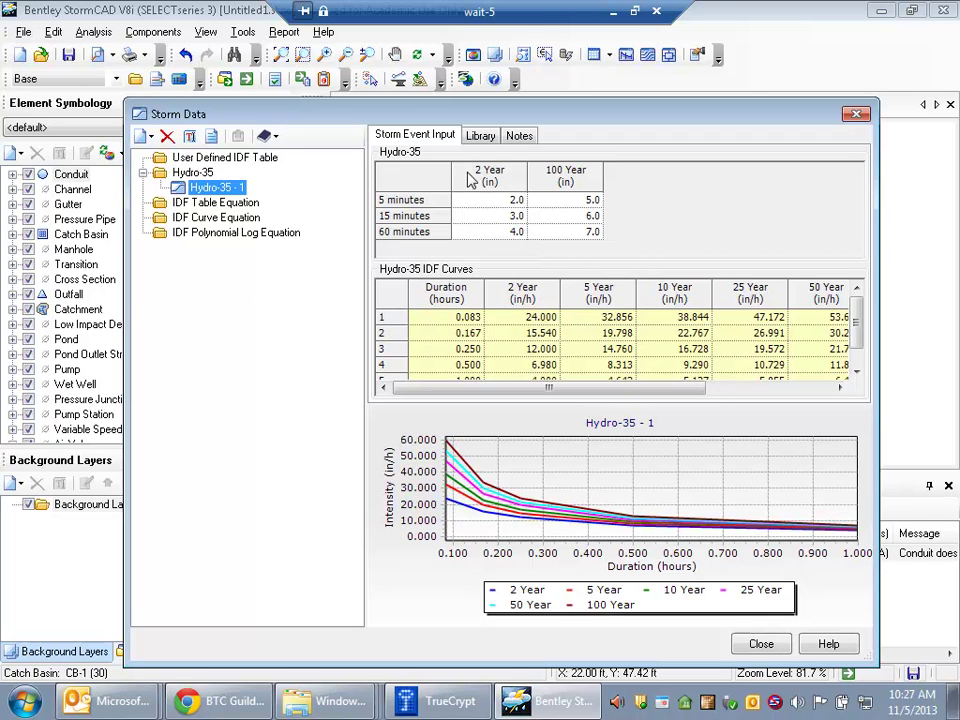
pyautogui.click(857, 117)
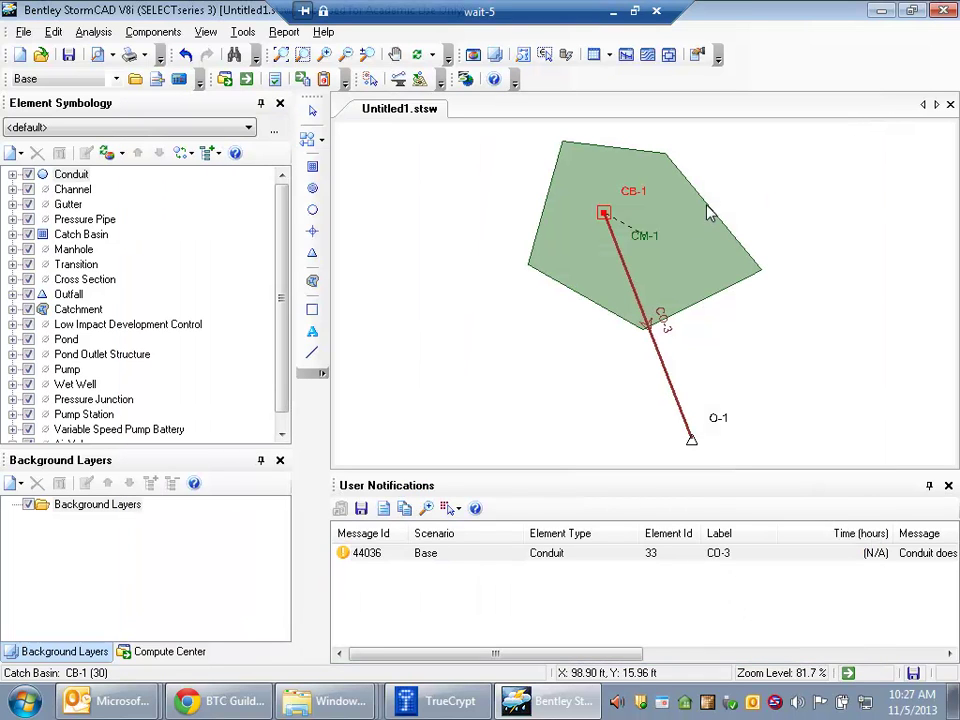
# Check CM-1's intensity, rational flow and Rational C in the catchment table, and close the table.
pyautogui.click(608, 57)
pyautogui.click(578, 256)
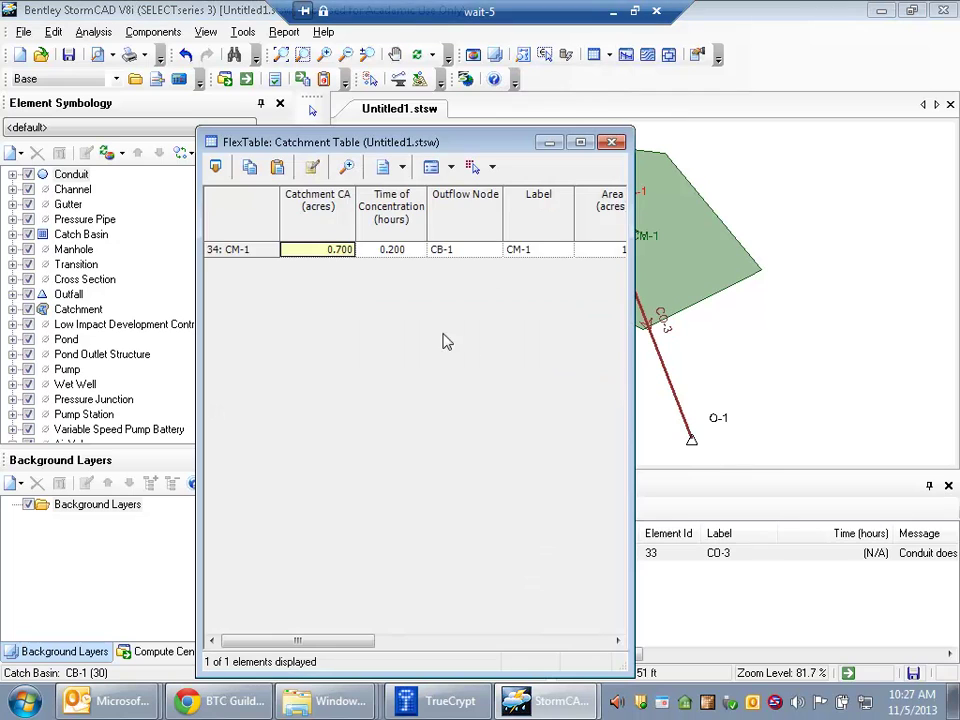
pyautogui.moveTo(328, 640); pyautogui.dragTo(649, 617)
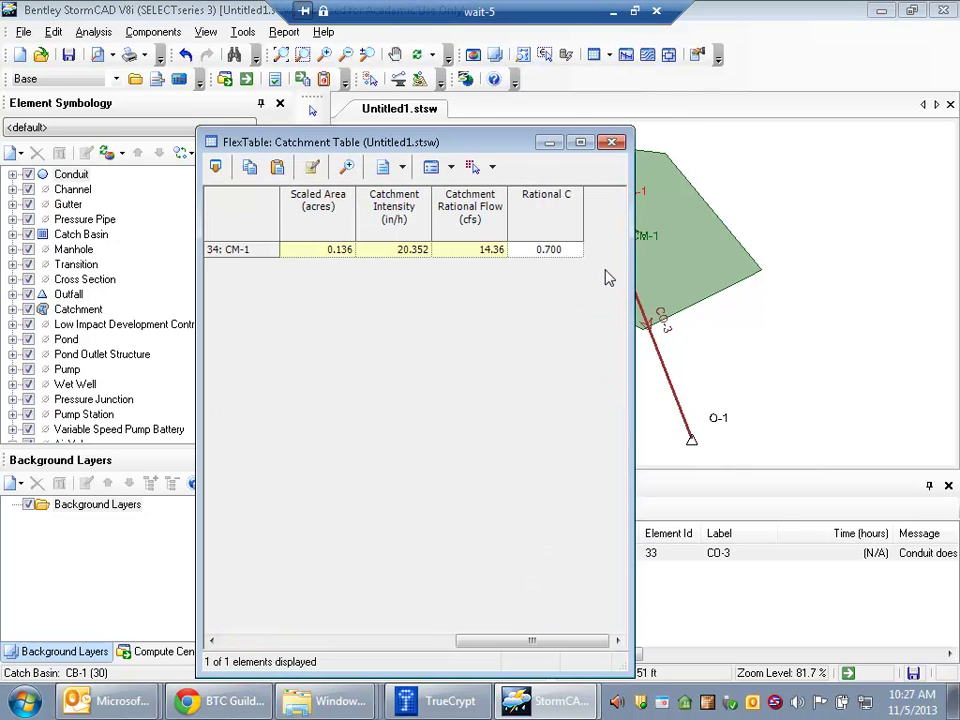
pyautogui.click(556, 249)
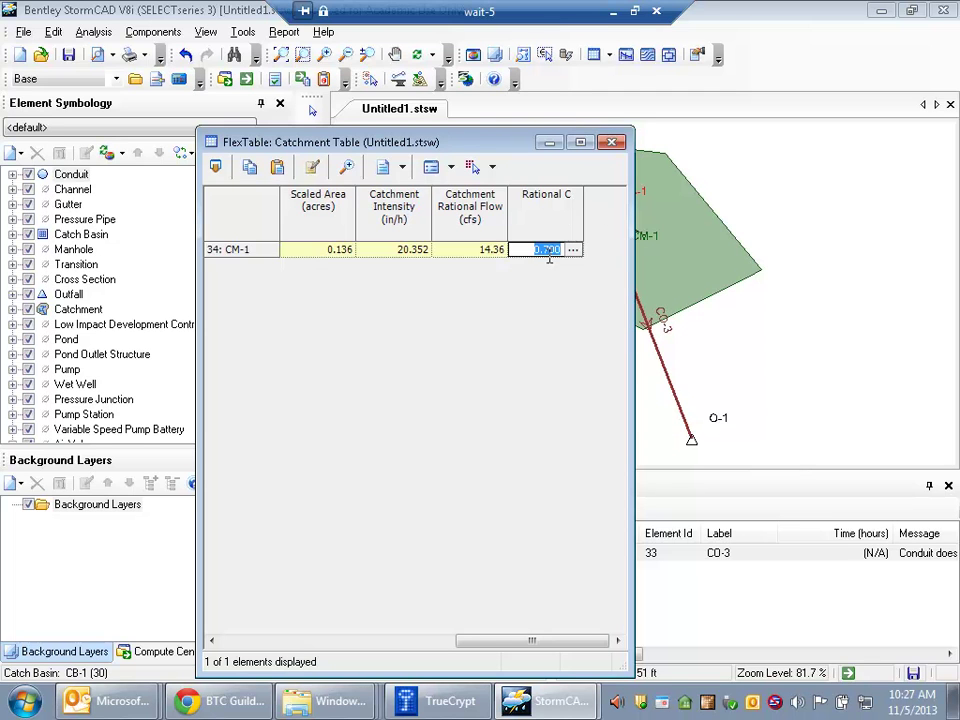
pyautogui.click(612, 142)
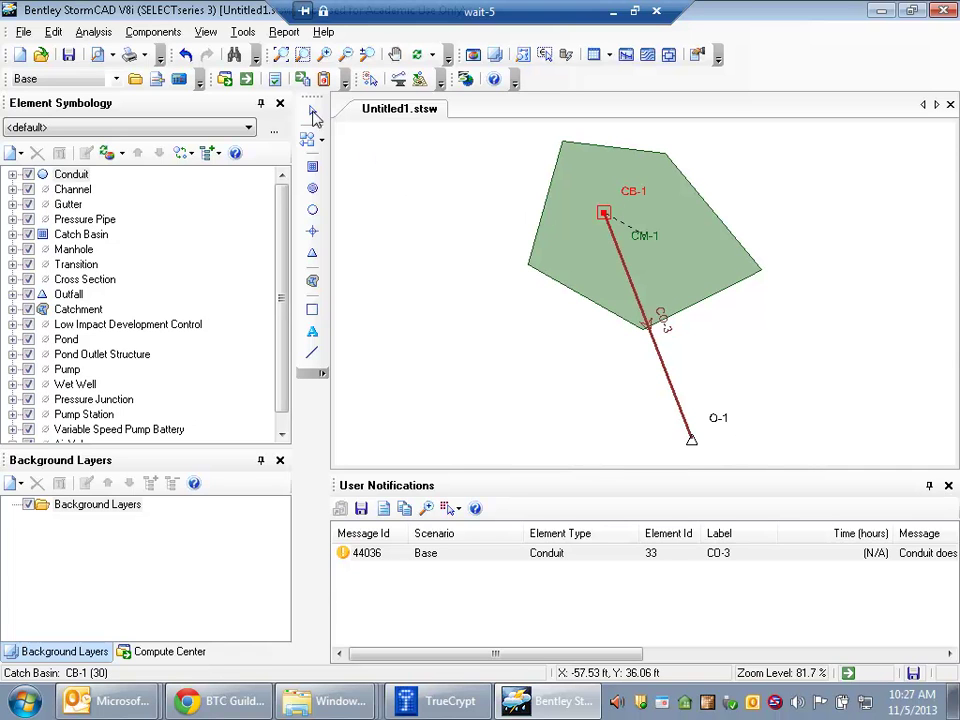
# Compute the Base scenario, close the calculation summary, and check conduit CO-3's system rational flow in the conduit table.
pyautogui.click(246, 80)
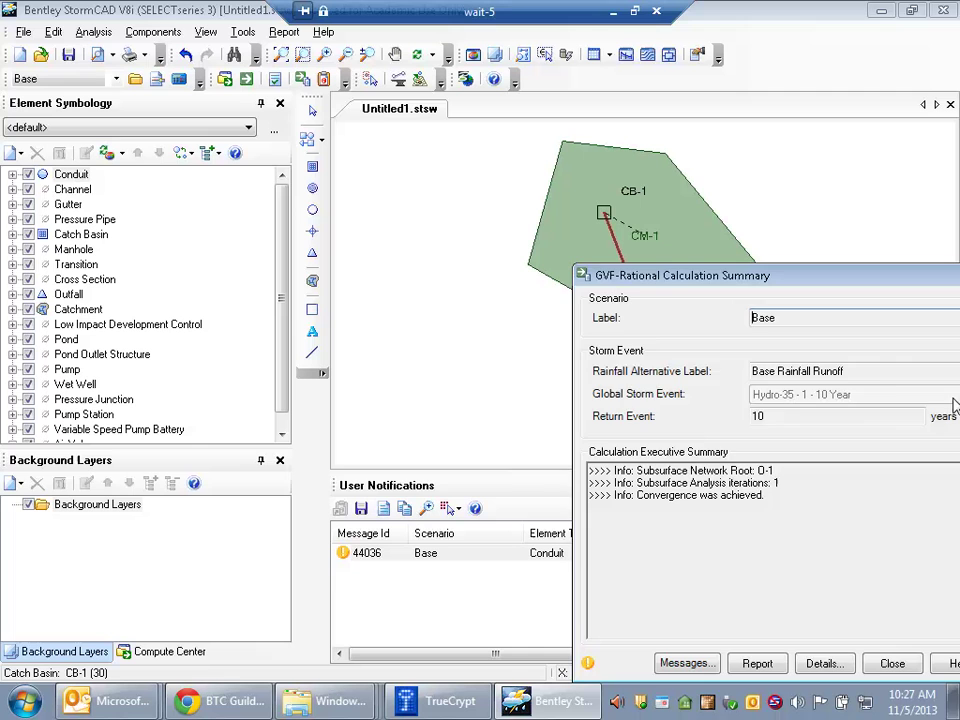
pyautogui.click(892, 663)
pyautogui.click(609, 55)
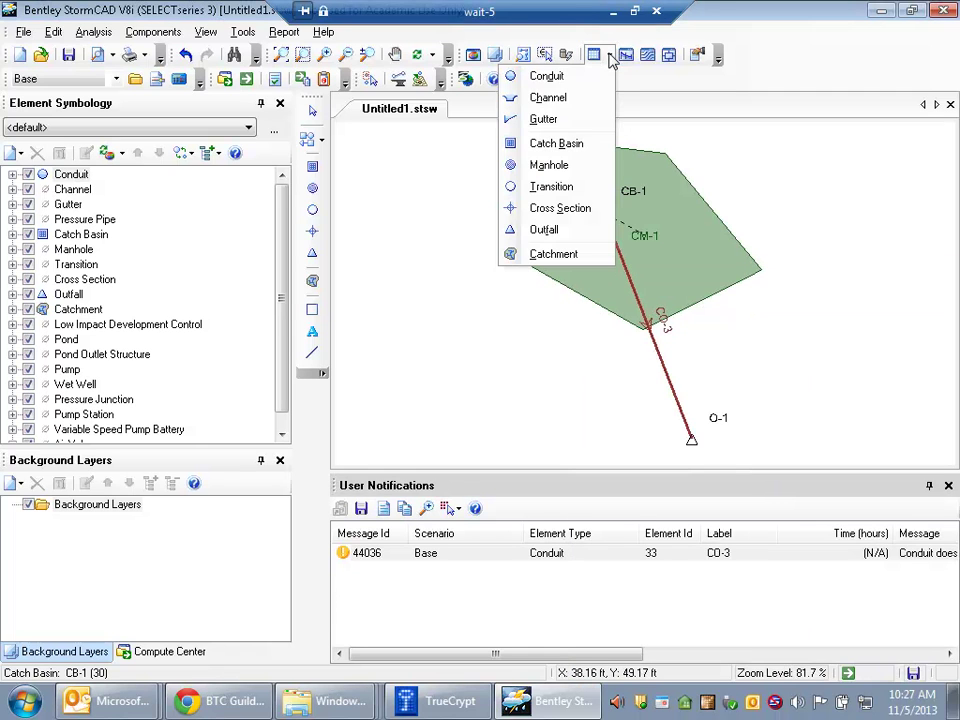
pyautogui.click(583, 77)
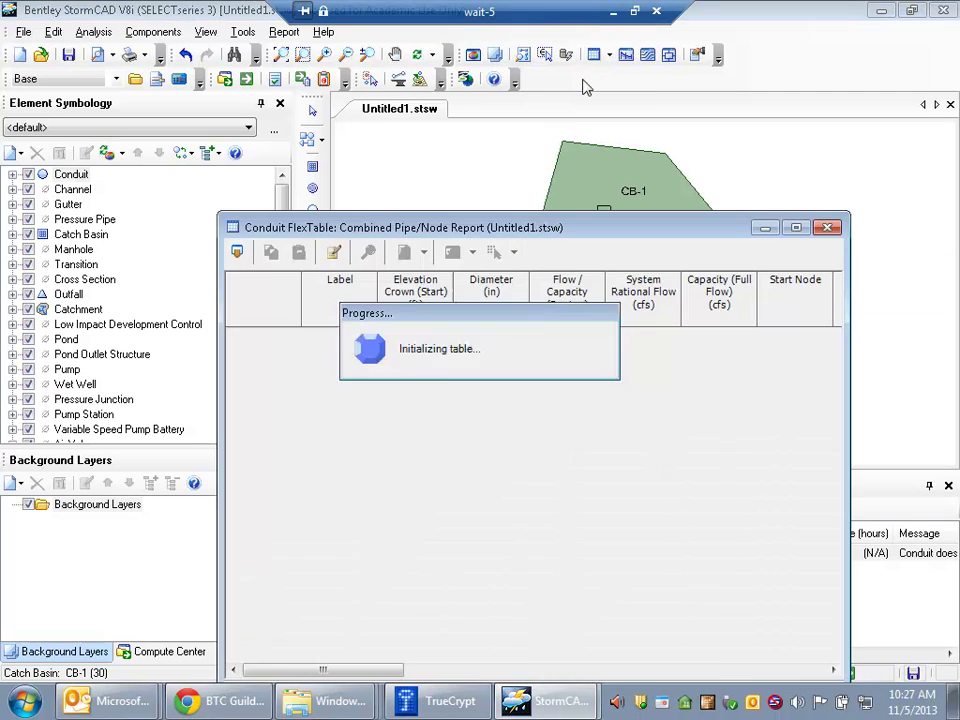
pyautogui.moveTo(591, 222); pyautogui.dragTo(529, 115)
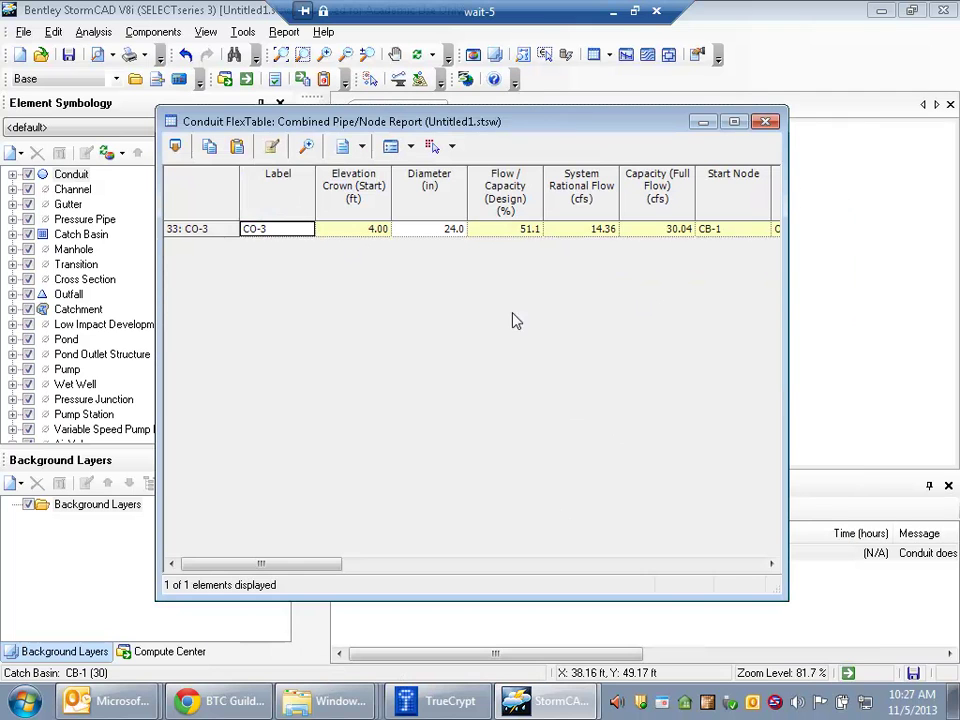
pyautogui.click(605, 229)
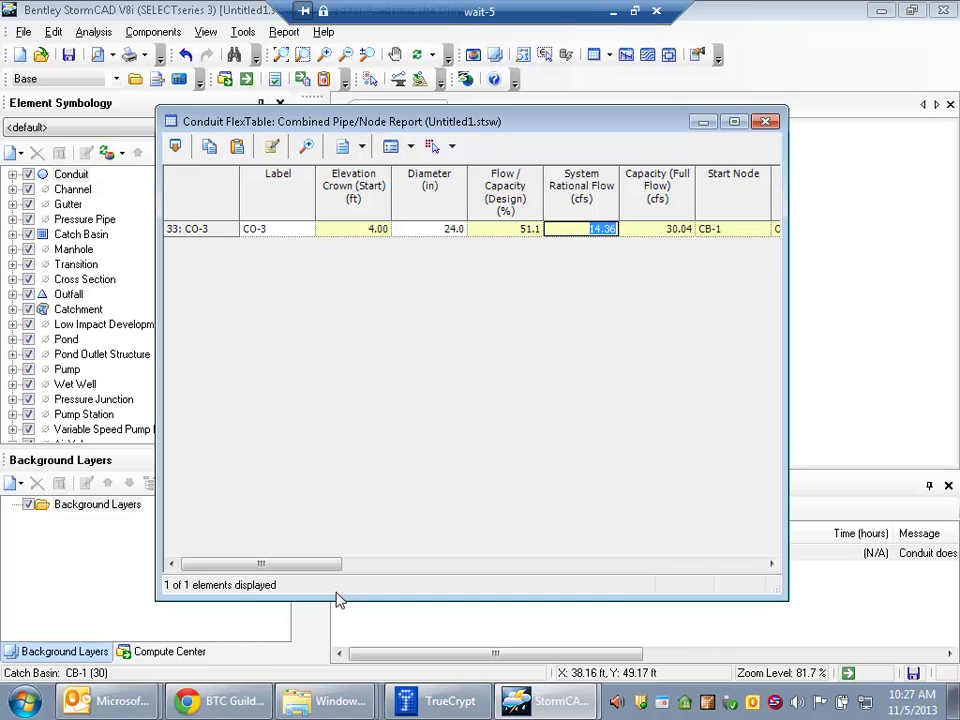
# Move the Flow column beside System Rational Flow in the conduit table, and check CO-3's flow and full-flow capacity.
pyautogui.moveTo(332, 566); pyautogui.dragTo(513, 566)
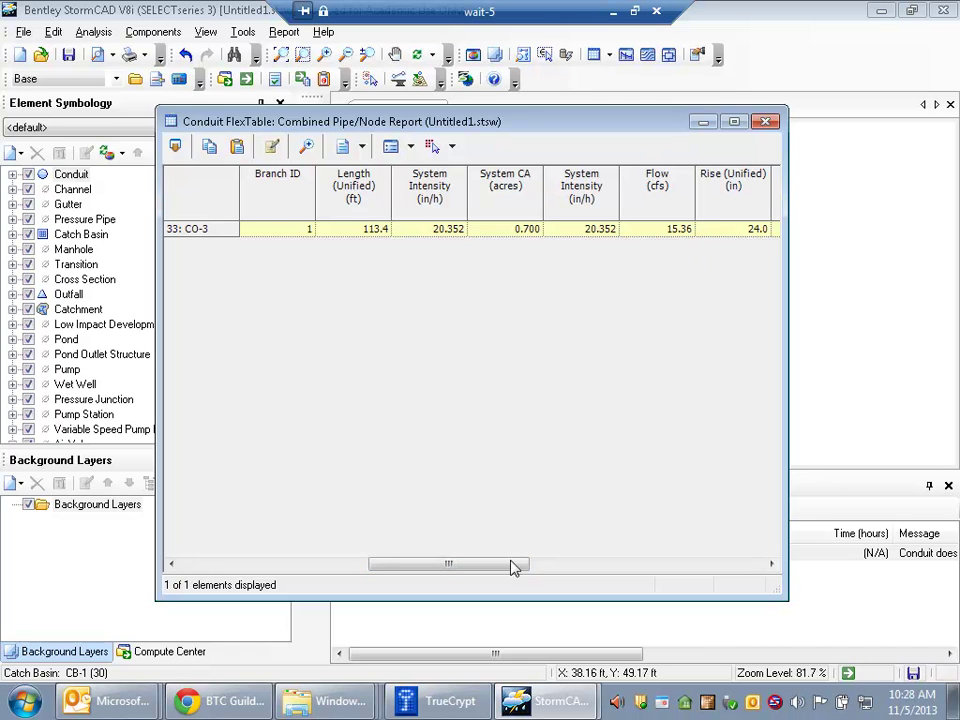
pyautogui.click(648, 190)
pyautogui.moveTo(657, 197); pyautogui.dragTo(300, 205)
pyautogui.moveTo(445, 565); pyautogui.dragTo(345, 562)
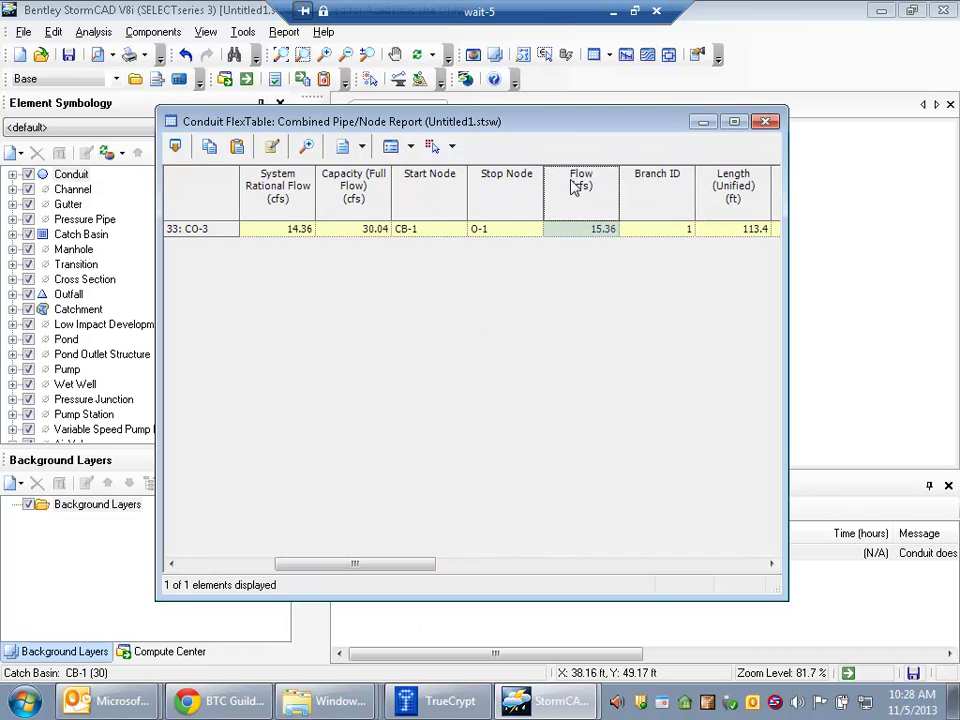
pyautogui.moveTo(576, 190); pyautogui.dragTo(343, 197)
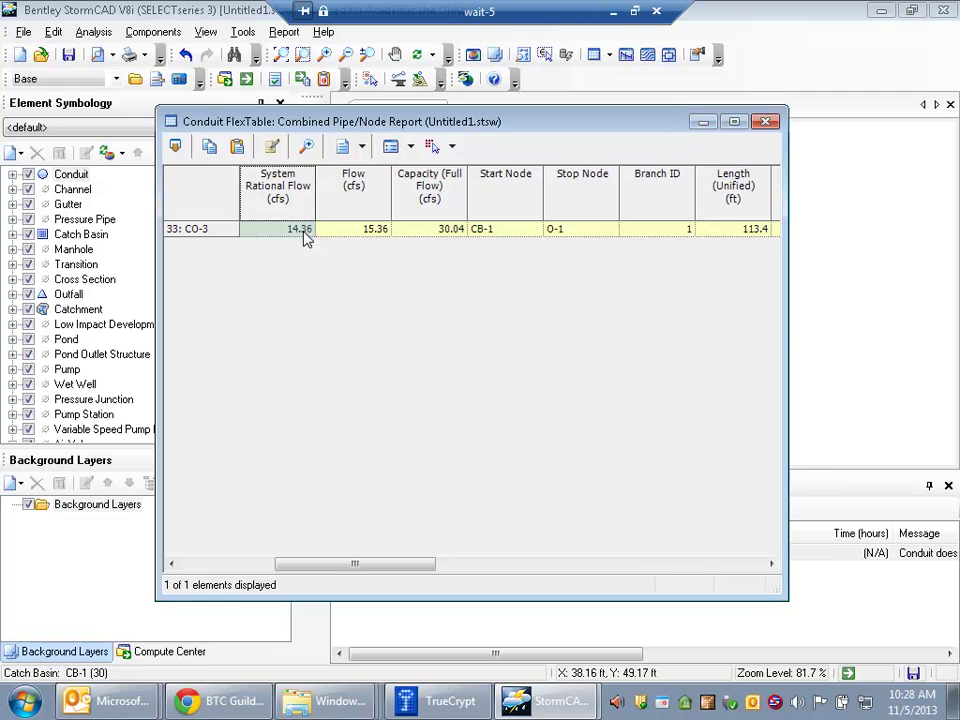
pyautogui.click(388, 229)
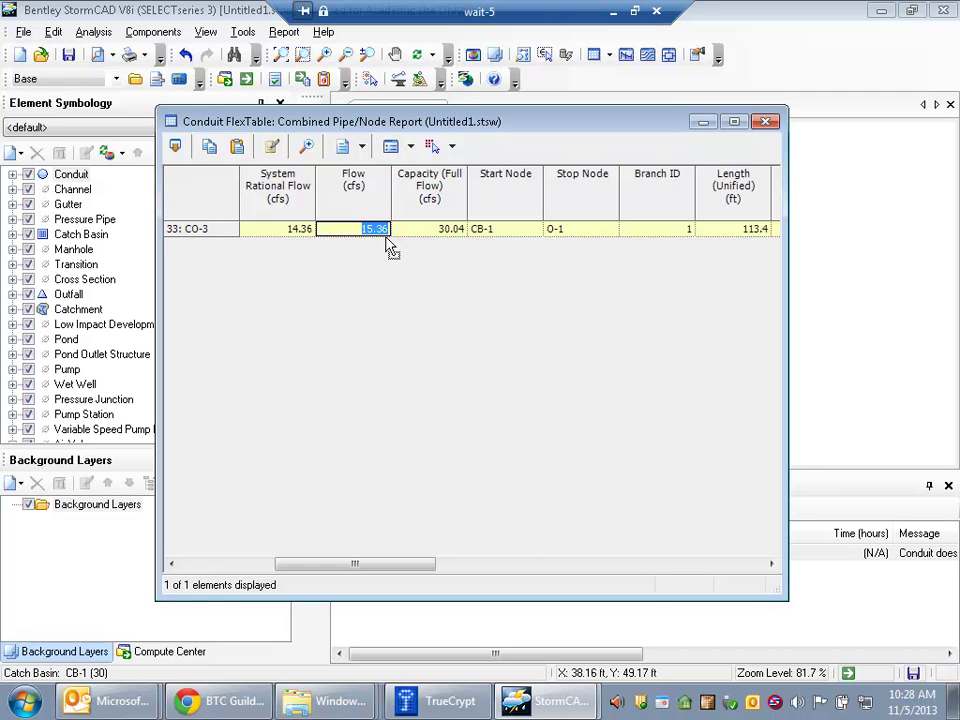
pyautogui.click(443, 231)
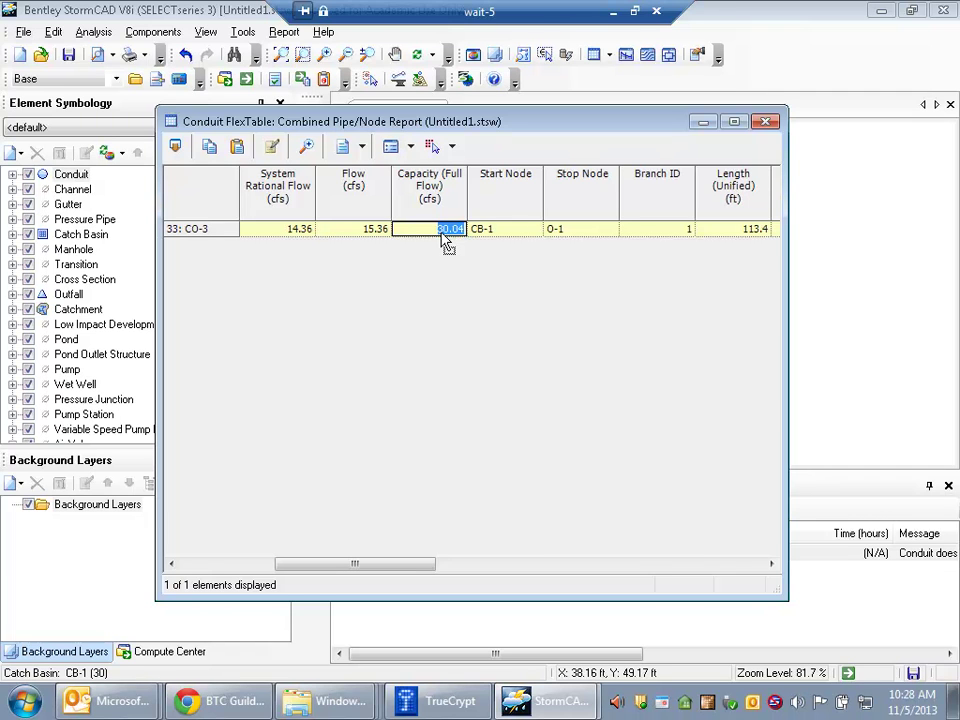
# Browse the columns available for the Combined Pipe/Node Report, and cancel the column selection.
pyautogui.moveTo(407, 568)
pyautogui.mouseDown()
pyautogui.moveTo(760, 567)
pyautogui.moveTo(414, 546)
pyautogui.mouseUp()
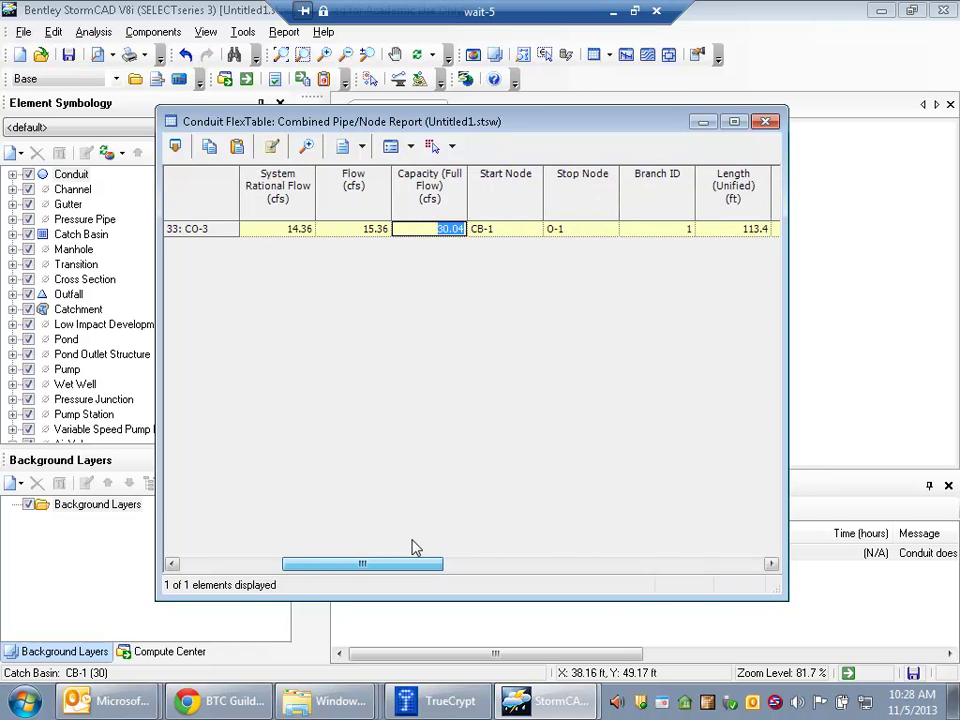
pyautogui.click(363, 147)
pyautogui.click(330, 108)
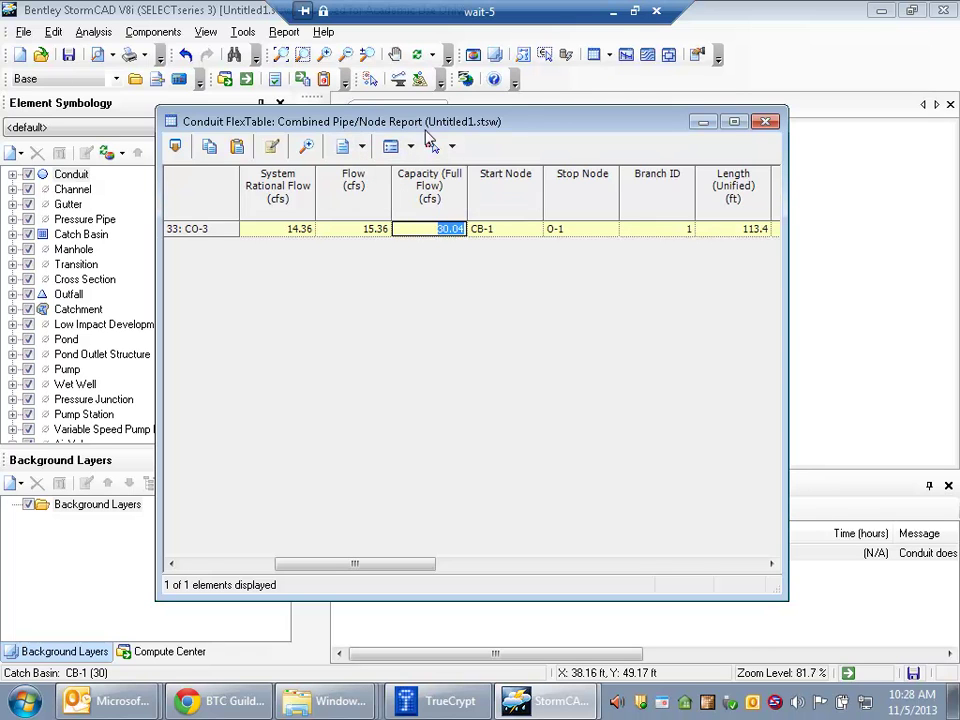
pyautogui.click(411, 147)
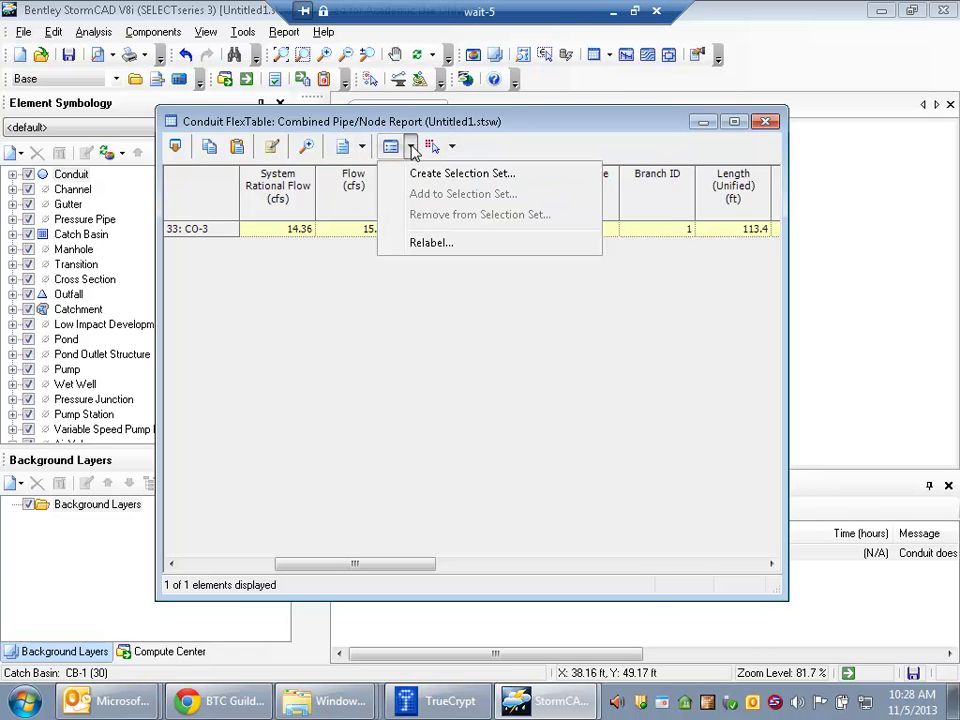
pyautogui.click(426, 122)
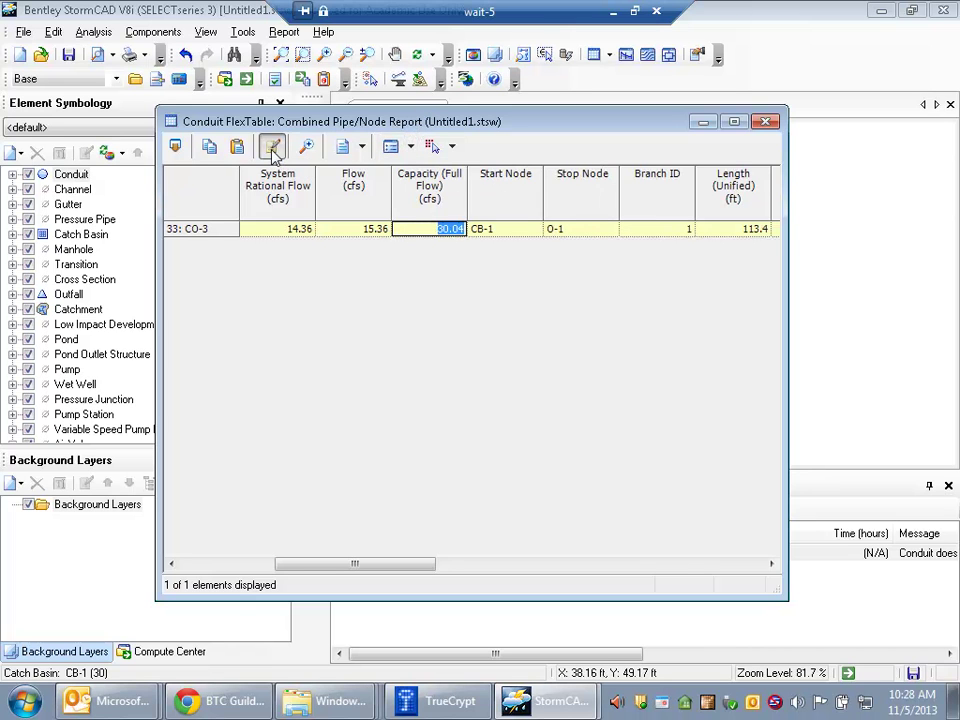
pyautogui.click(272, 148)
pyautogui.moveTo(427, 290); pyautogui.dragTo(426, 391)
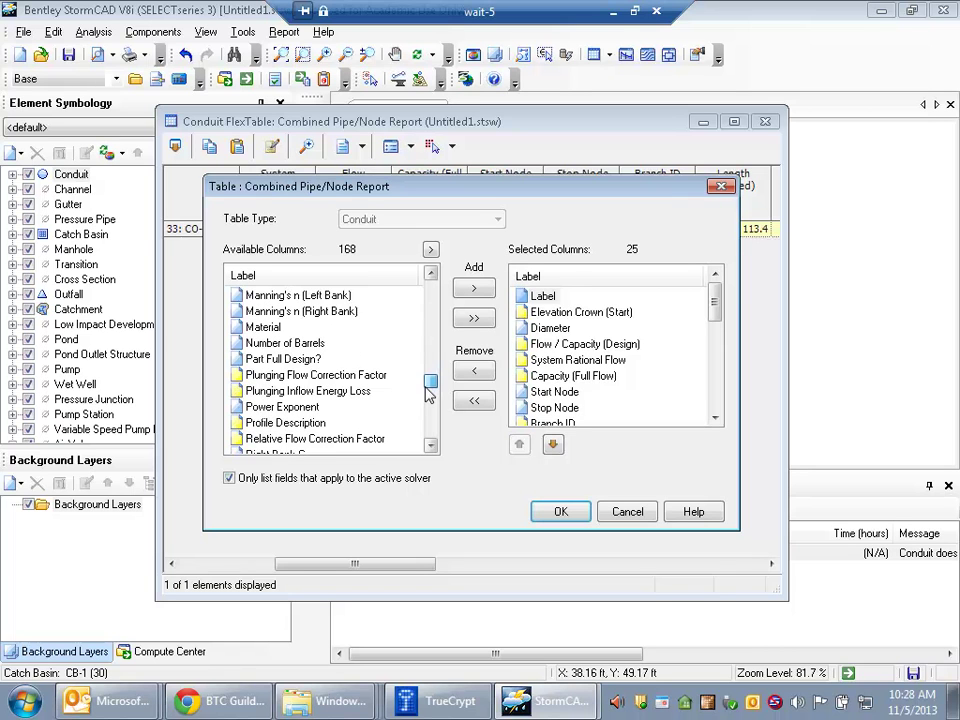
pyautogui.click(433, 446)
pyautogui.click(433, 446)
pyautogui.moveTo(431, 388)
pyautogui.mouseDown()
pyautogui.moveTo(437, 291)
pyautogui.moveTo(429, 435)
pyautogui.moveTo(429, 401)
pyautogui.mouseUp()
pyautogui.click(650, 518)
# Review CO-3's remaining columns and its Flow / Capacity (Design) value in the conduit table, and close the table.
pyautogui.moveTo(405, 568); pyautogui.dragTo(737, 558)
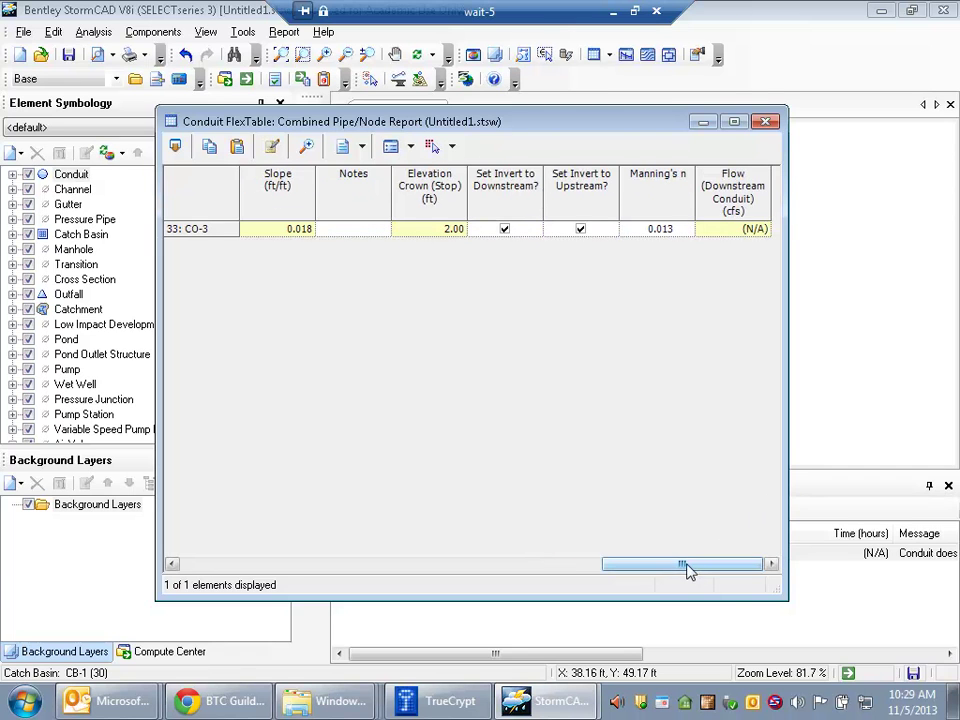
pyautogui.click(204, 536)
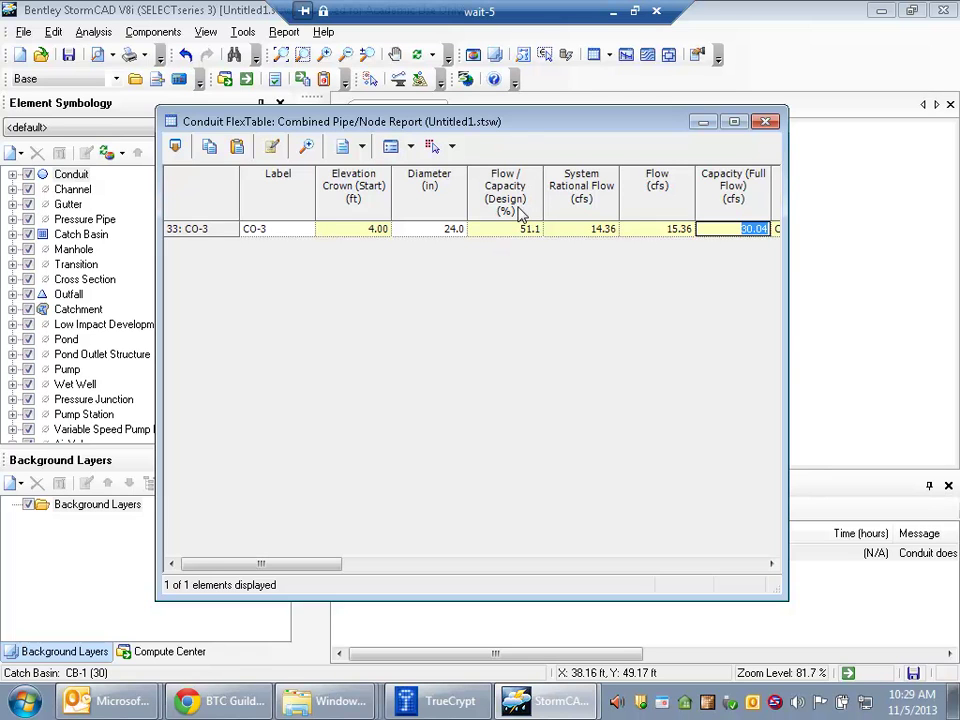
pyautogui.moveTo(515, 121)
pyautogui.mouseDown()
pyautogui.moveTo(656, 251)
pyautogui.moveTo(632, 275)
pyautogui.mouseUp()
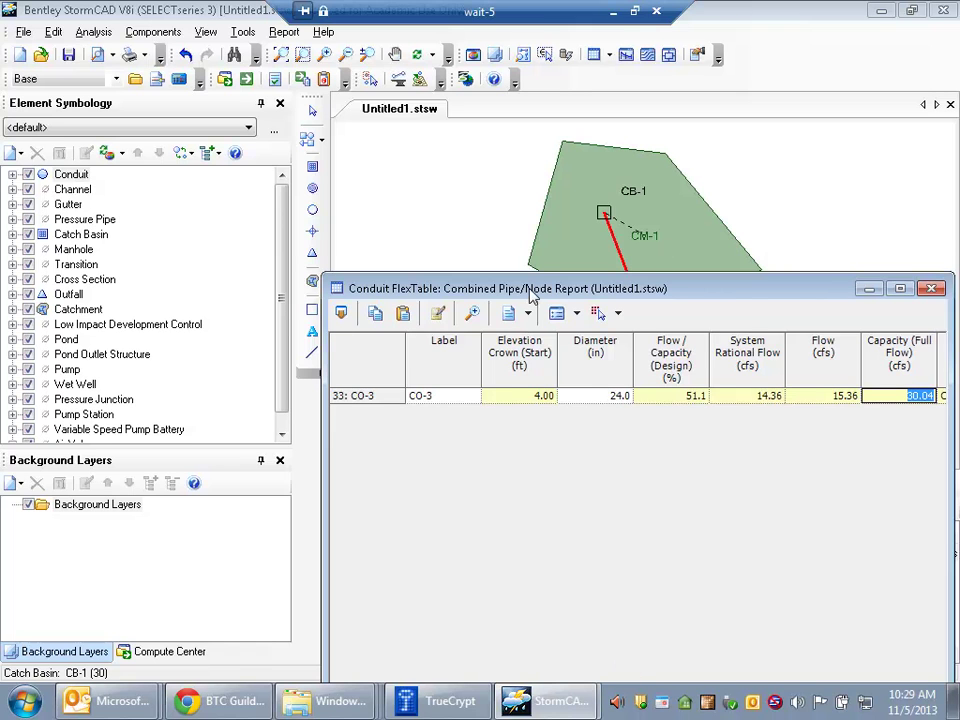
pyautogui.moveTo(527, 288); pyautogui.dragTo(489, 234)
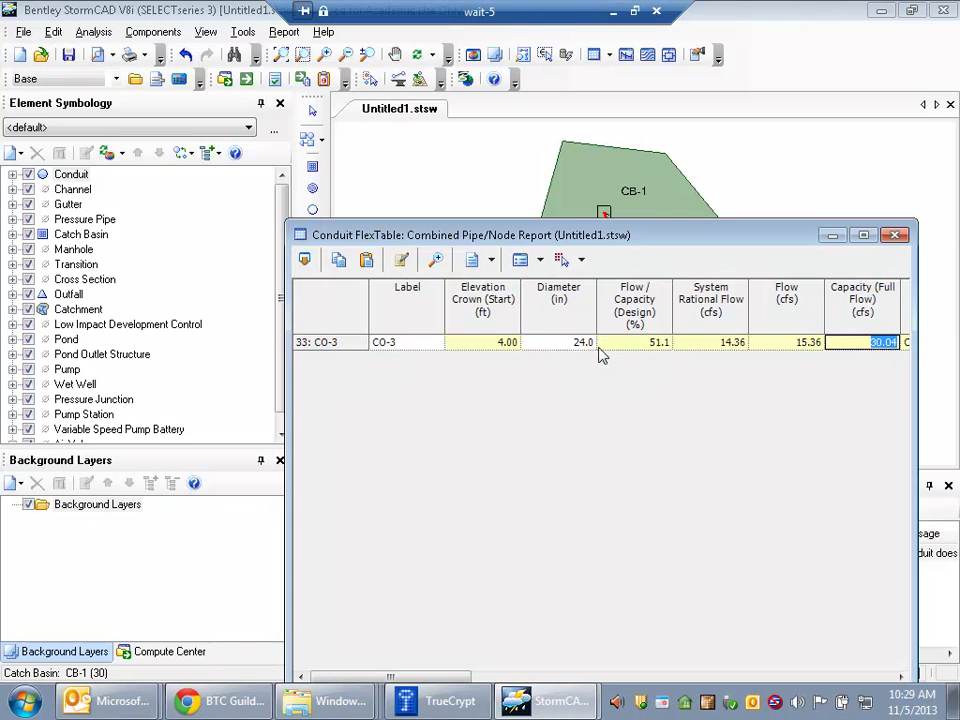
pyautogui.click(896, 235)
# Set catchment CM-1's area to 1.2 acres in the catchment table.
pyautogui.doubleClick(712, 250)
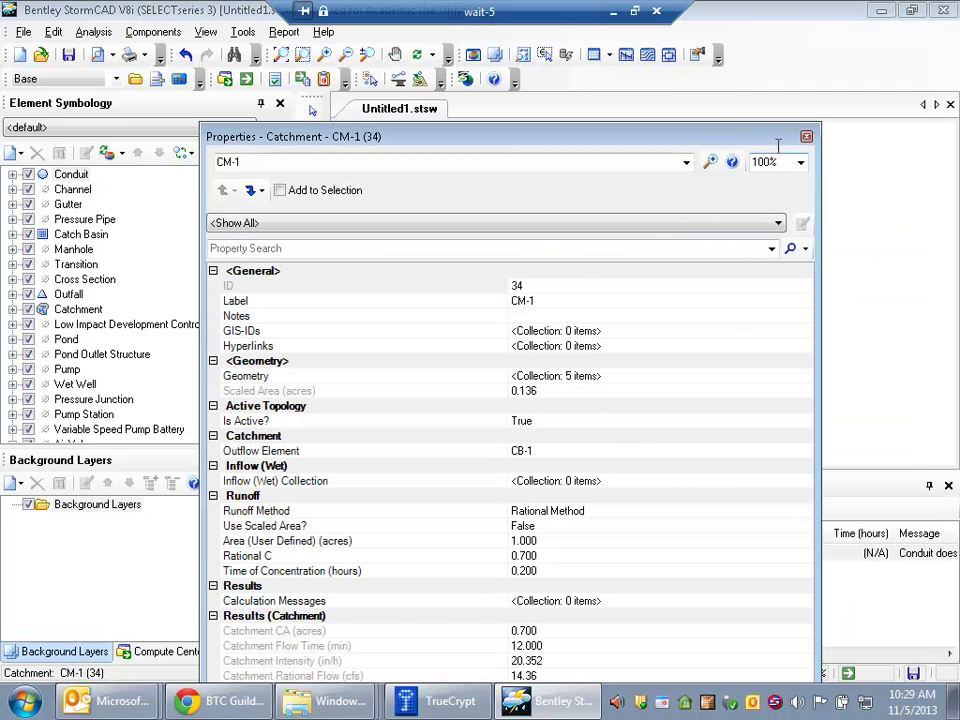
pyautogui.click(807, 137)
pyautogui.click(611, 55)
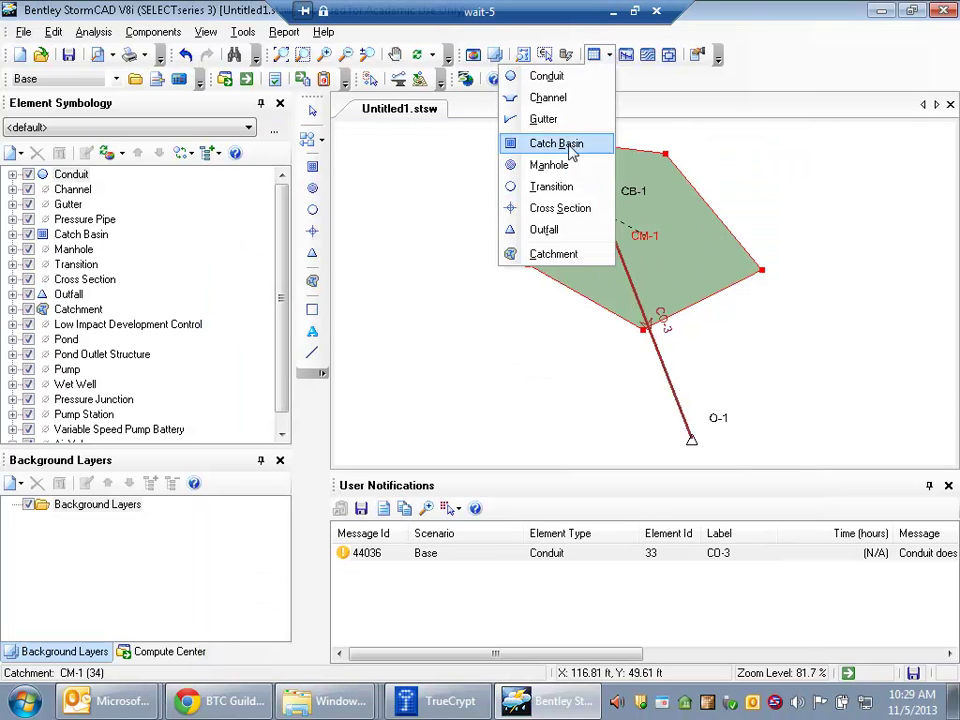
pyautogui.click(570, 262)
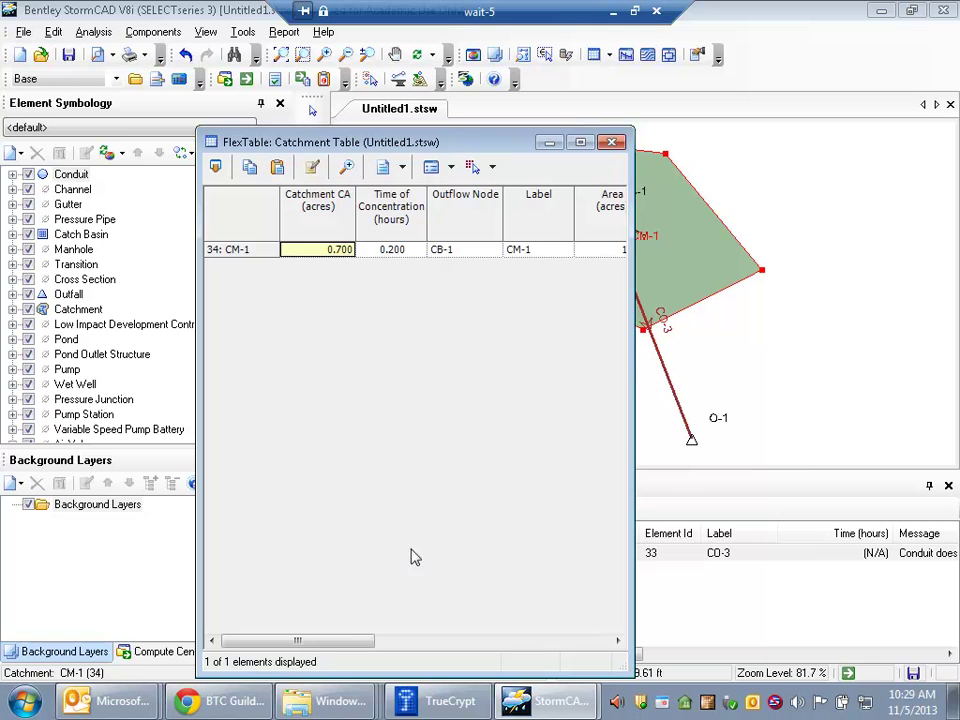
pyautogui.moveTo(326, 647); pyautogui.dragTo(445, 643)
pyautogui.click(410, 249)
pyautogui.write('1')
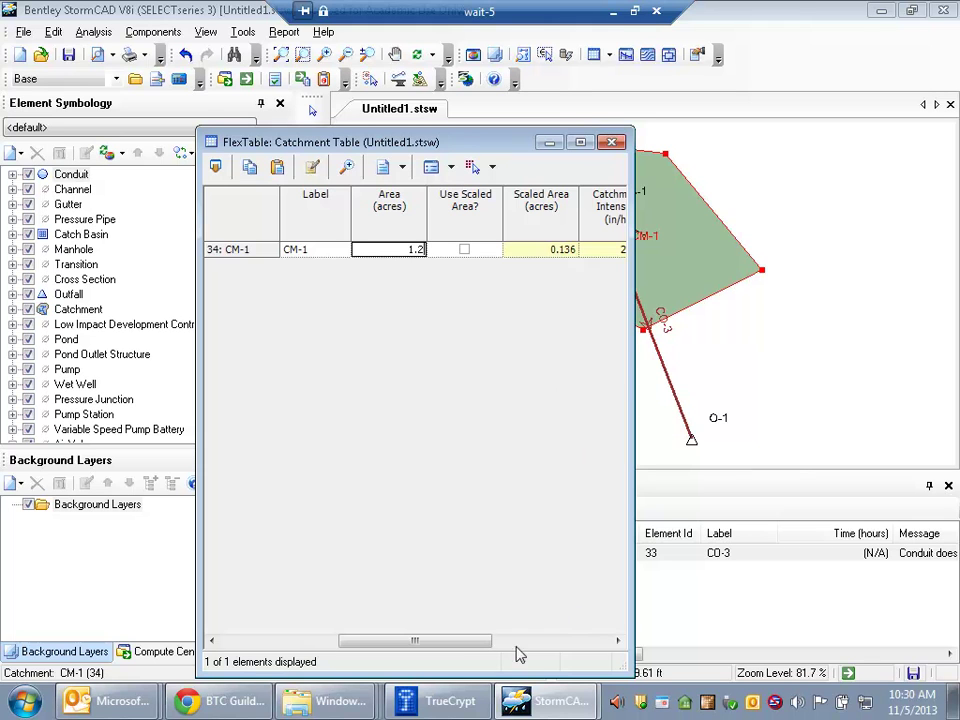
pyautogui.moveTo(476, 643); pyautogui.dragTo(611, 638)
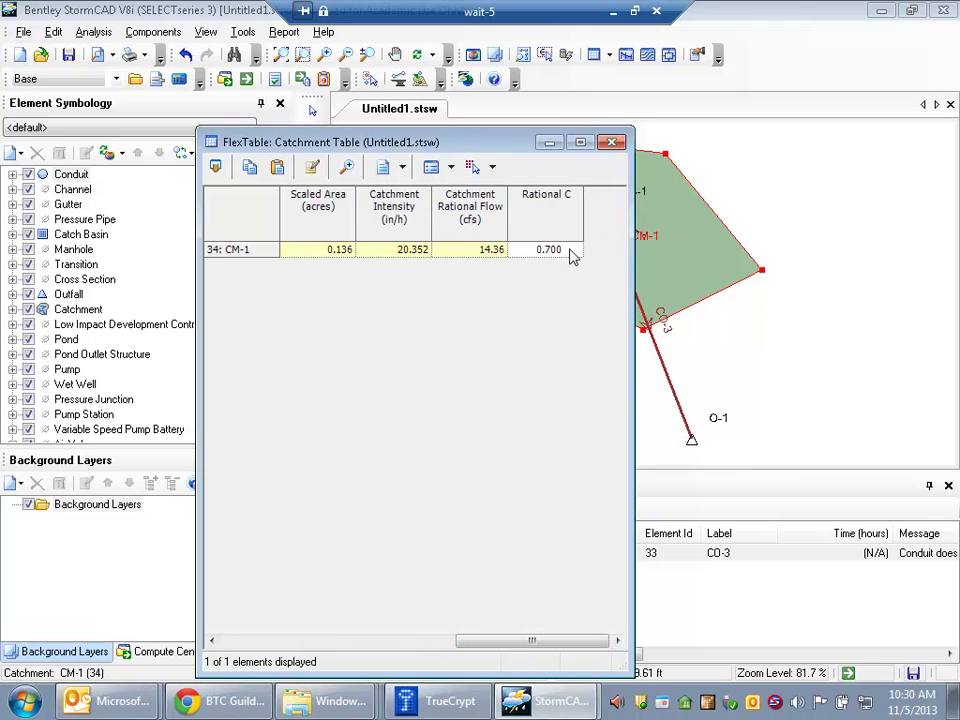
pyautogui.write('.2')
# Set CM-1's Rational C to 0.78, and close the catchment table.
pyautogui.moveTo(437, 643); pyautogui.dragTo(611, 639)
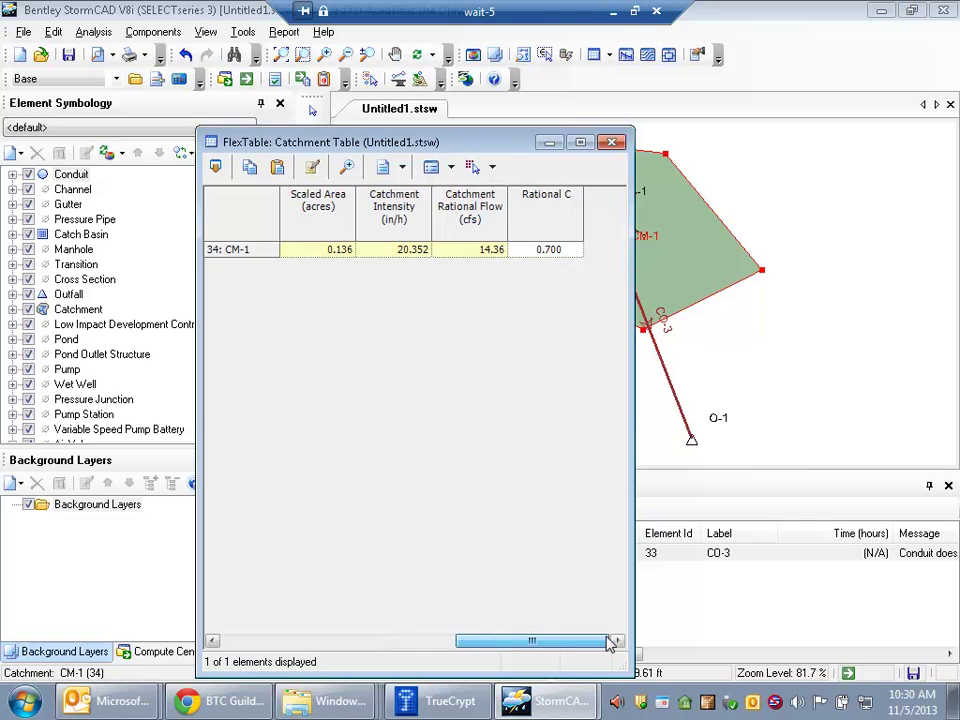
pyautogui.click(563, 250)
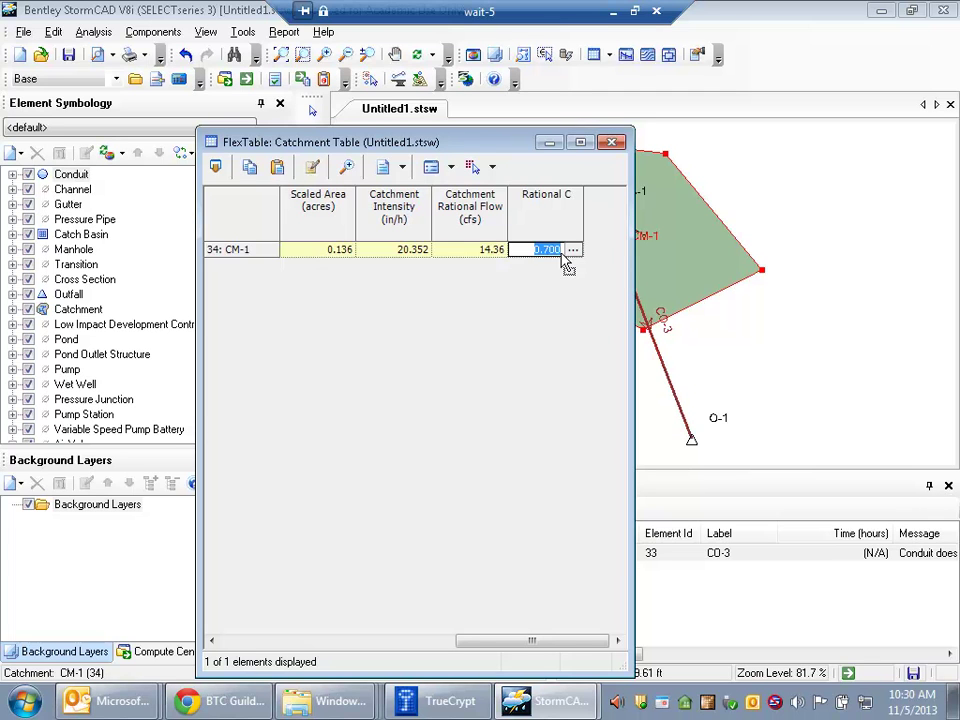
pyautogui.write('.78')
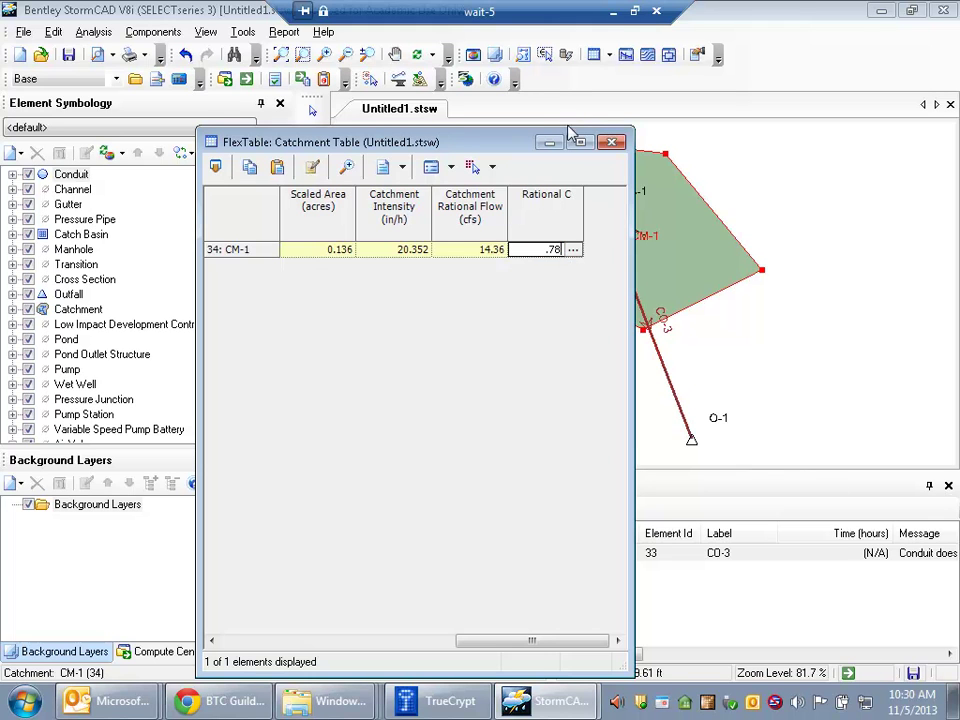
pyautogui.click(611, 142)
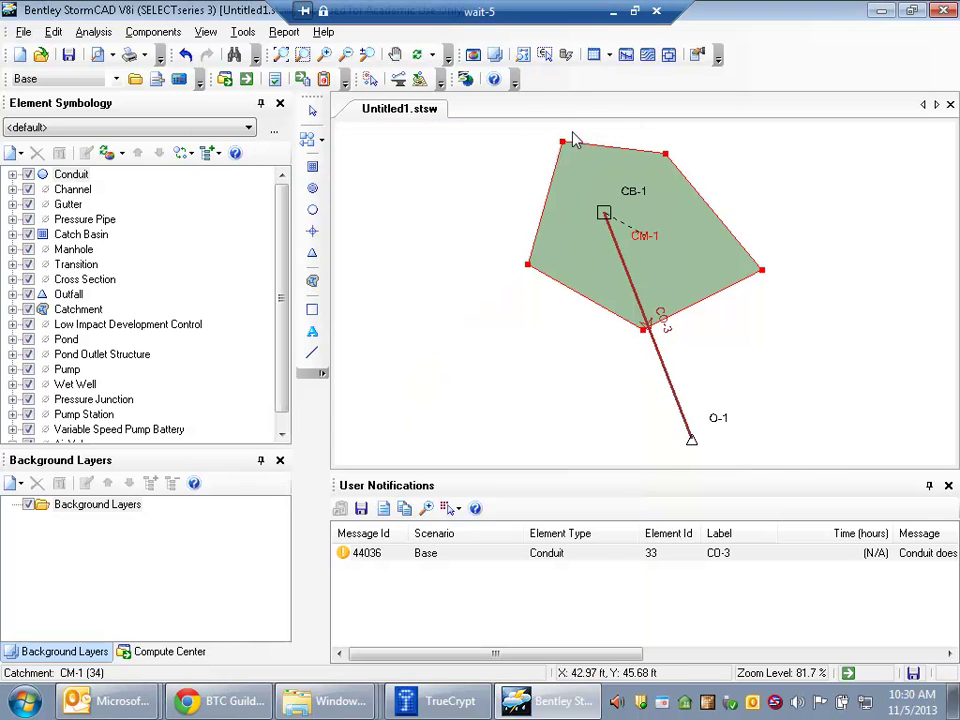
# Compute the Base scenario, close the calculation summary, and reopen the conduit table to check CO-3's flows.
pyautogui.click(247, 79)
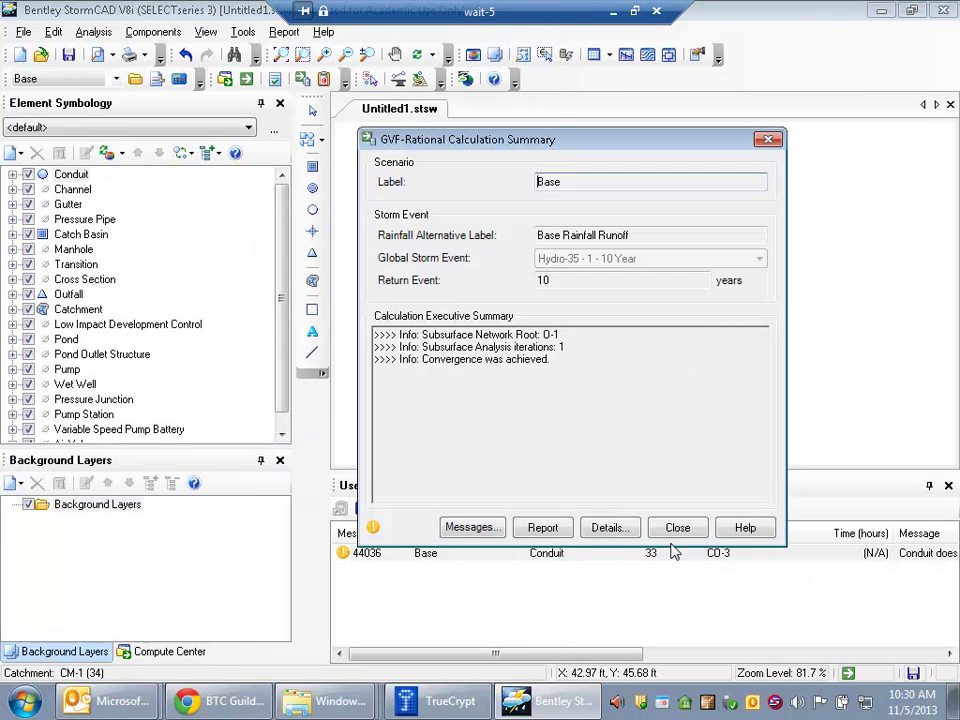
pyautogui.click(678, 527)
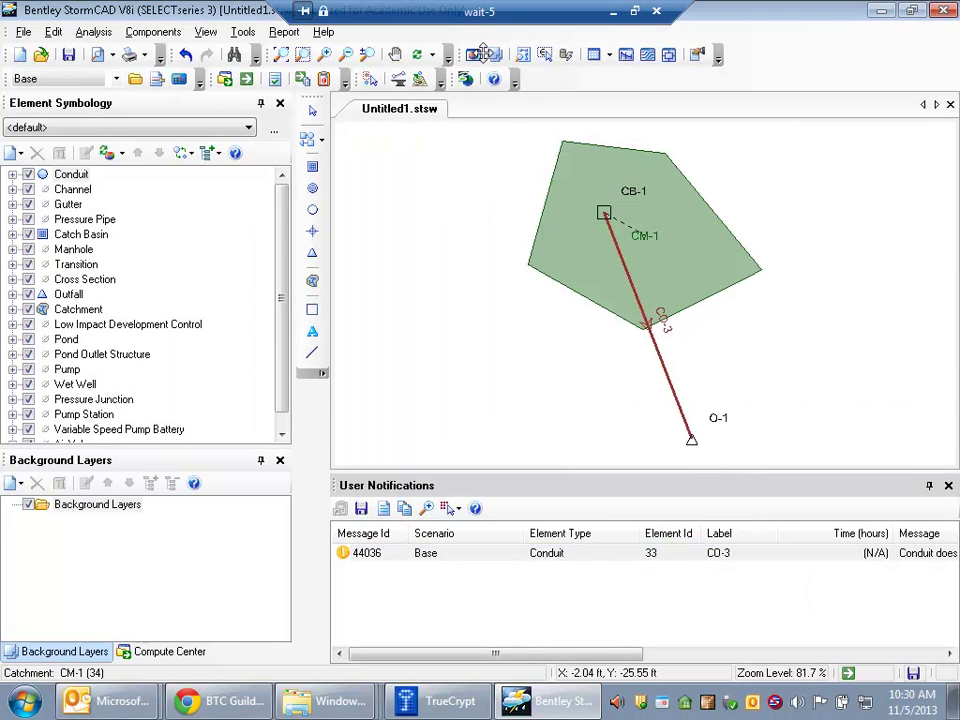
pyautogui.click(608, 56)
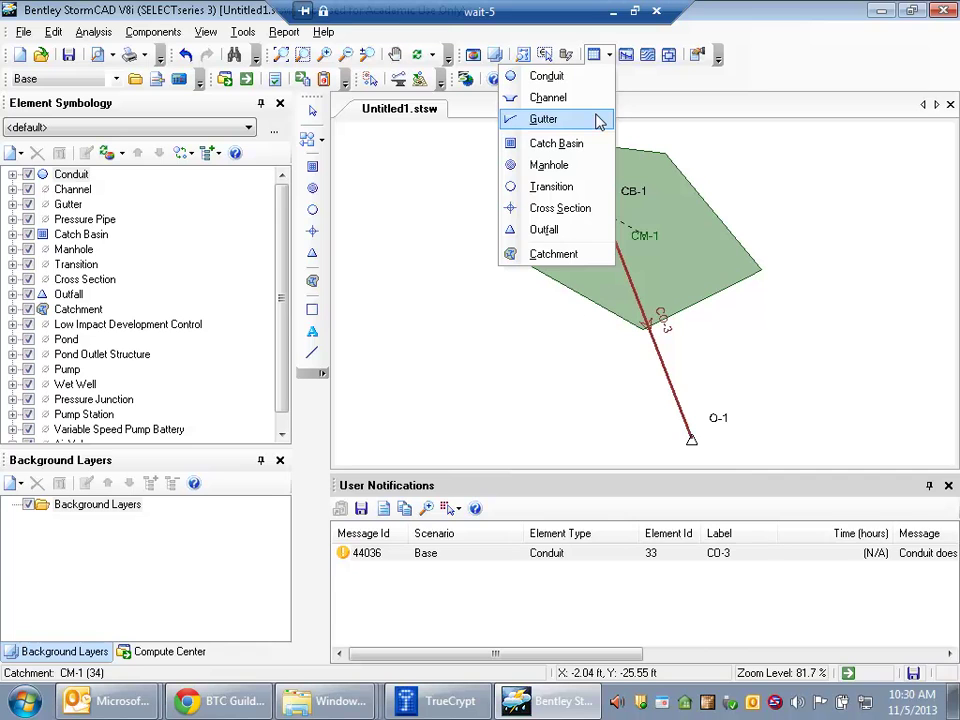
pyautogui.click(578, 80)
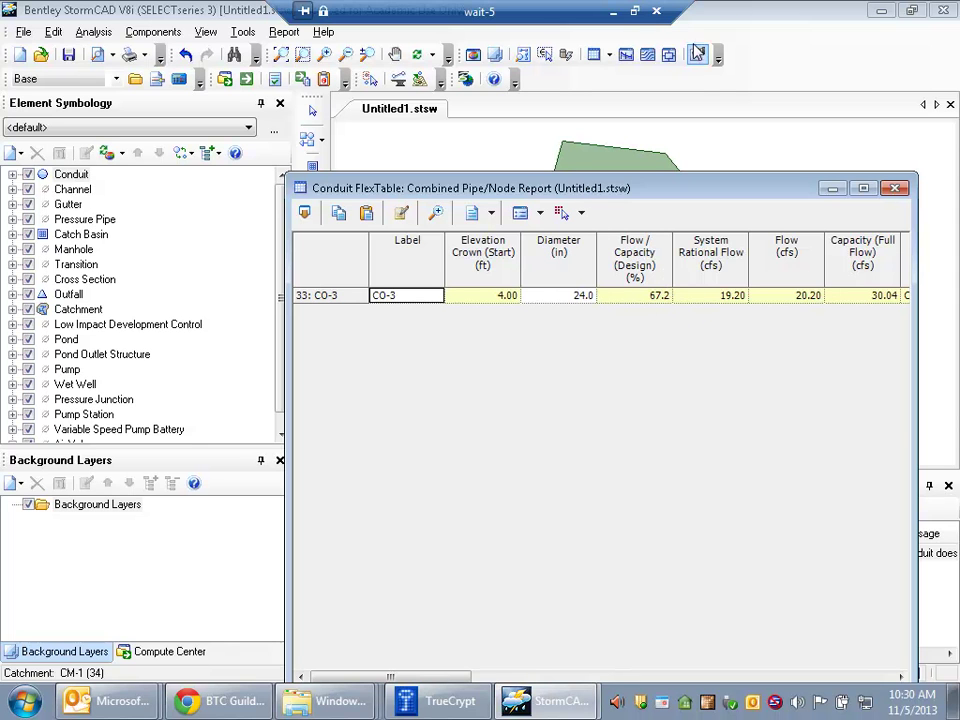
# Switch to the PowerPoint lecture and start the slide show from the Experimental Matrix slide.
pyautogui.click(614, 11)
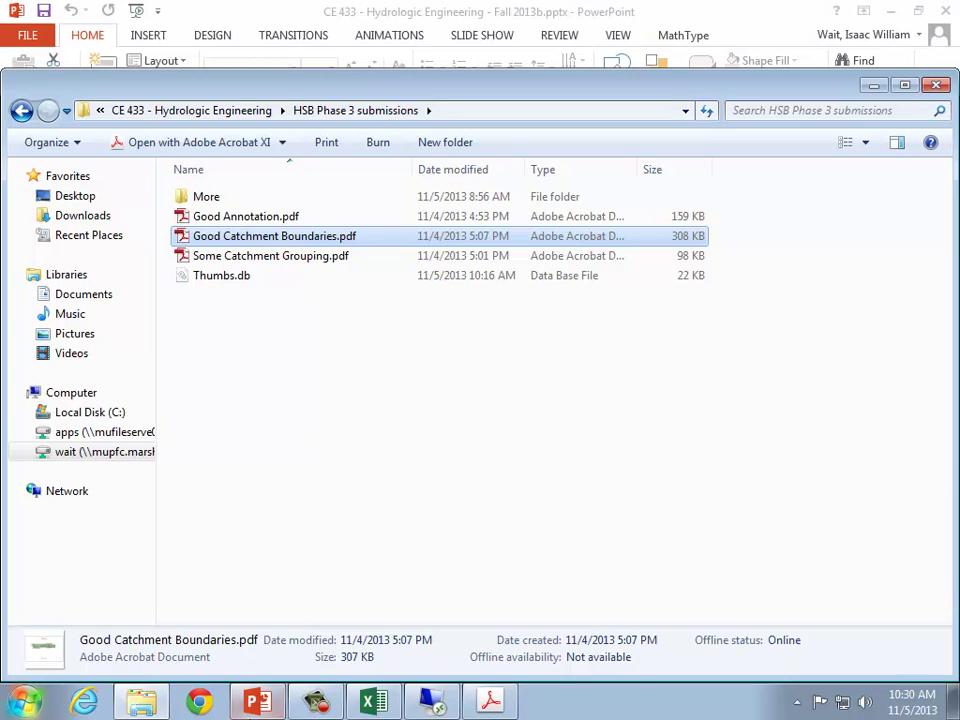
pyautogui.click(257, 703)
pyautogui.scroll(-4, 150, 540)
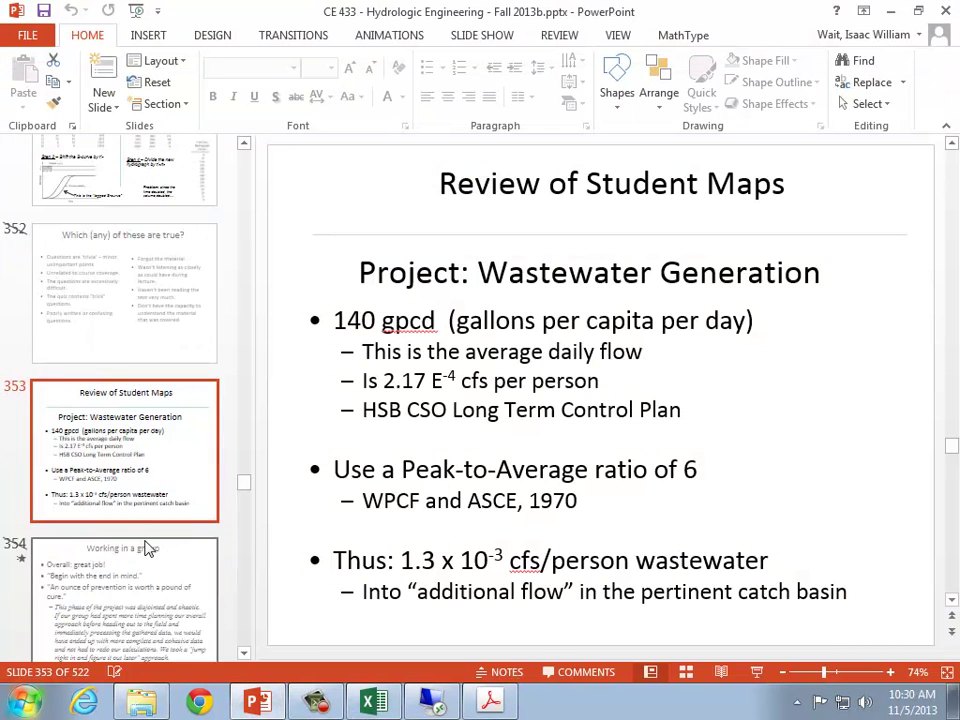
pyautogui.click(155, 495)
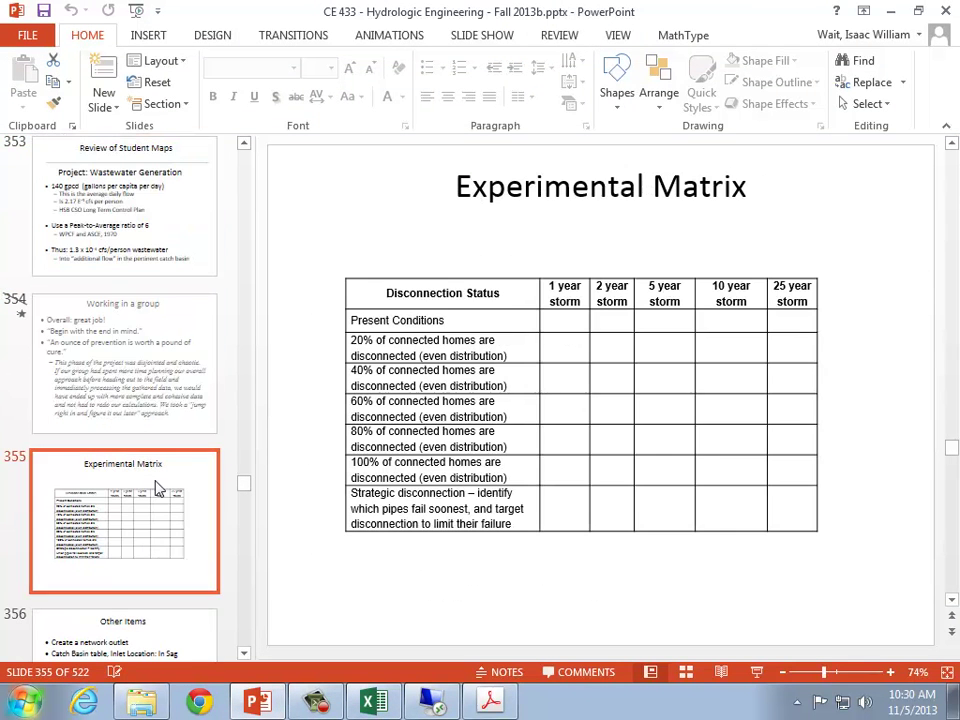
pyautogui.click(757, 672)
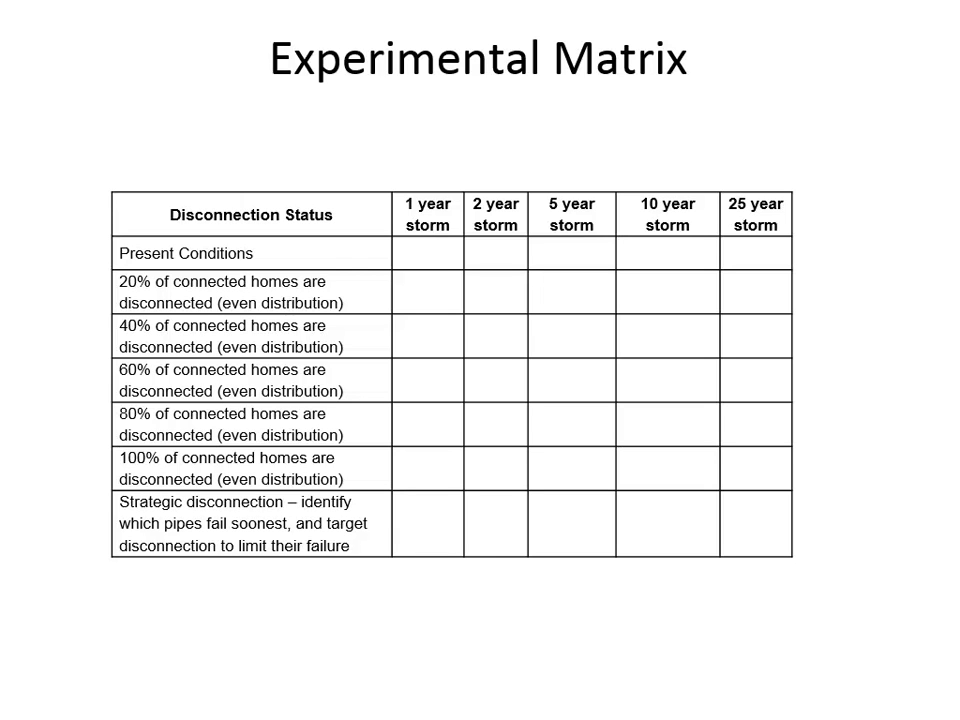